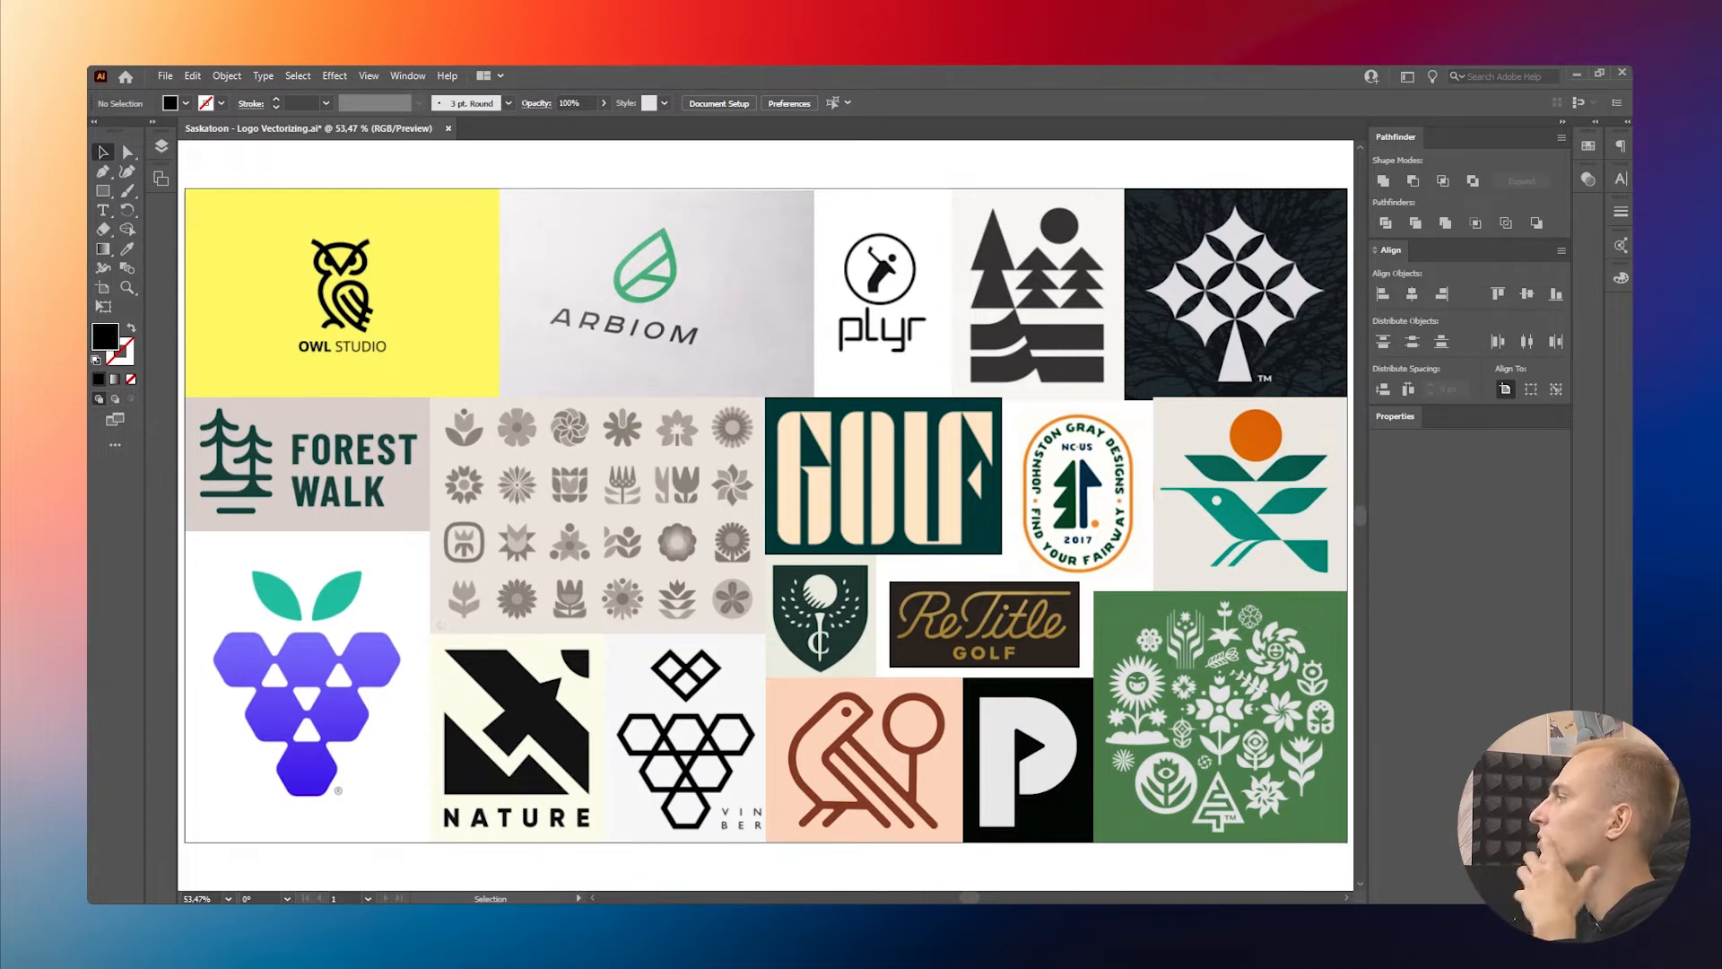
scroll(990, 201, "down", 2)
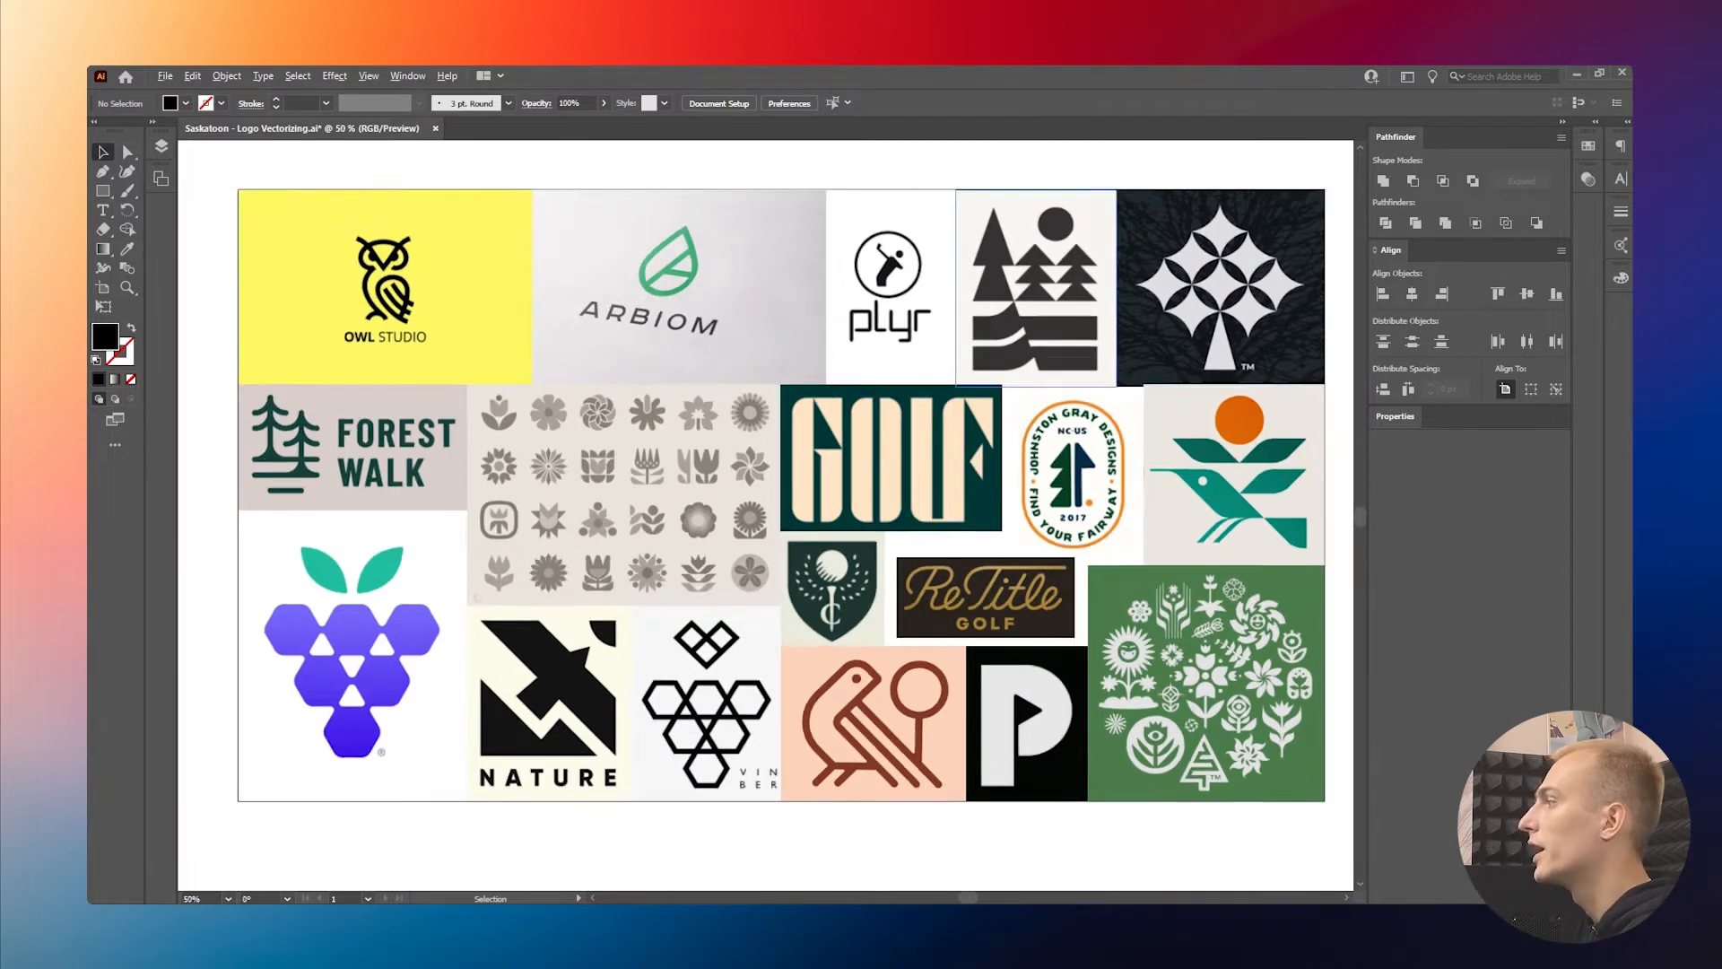
left_click_drag(990, 201, 930, 260)
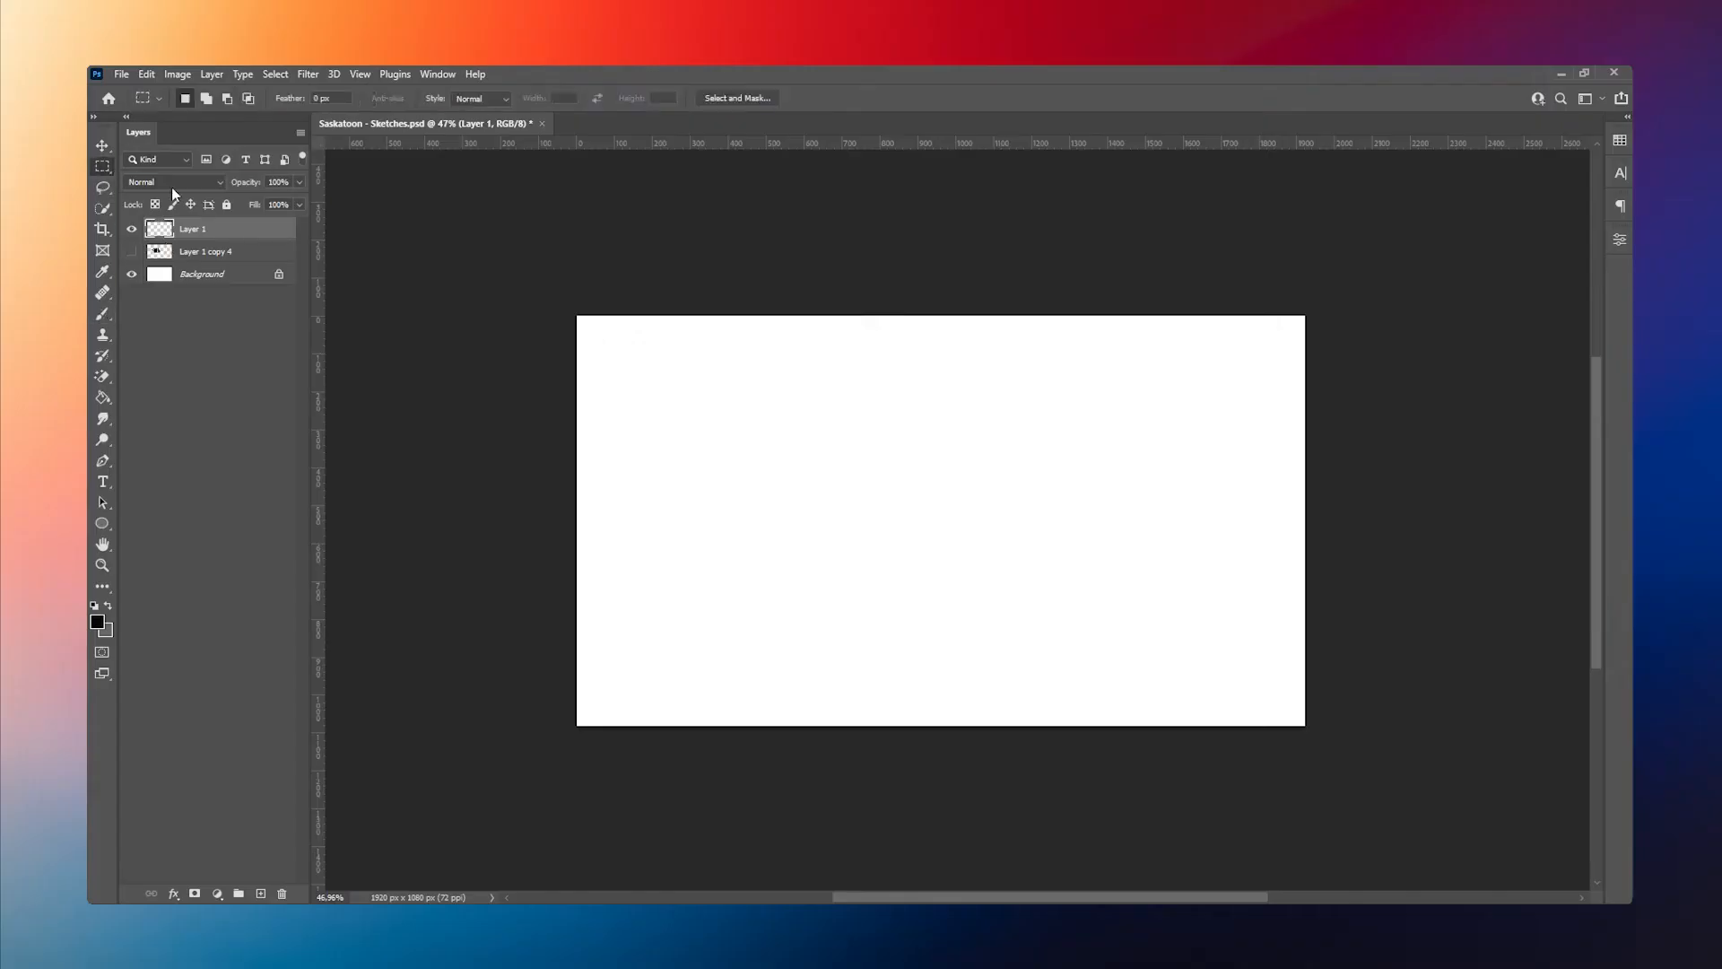
Switch to Photoshop and draw a solid black circle on a layer of the blank canvas
right_click(734, 499)
left_click(846, 639)
scroll(643, 532, "up", 2)
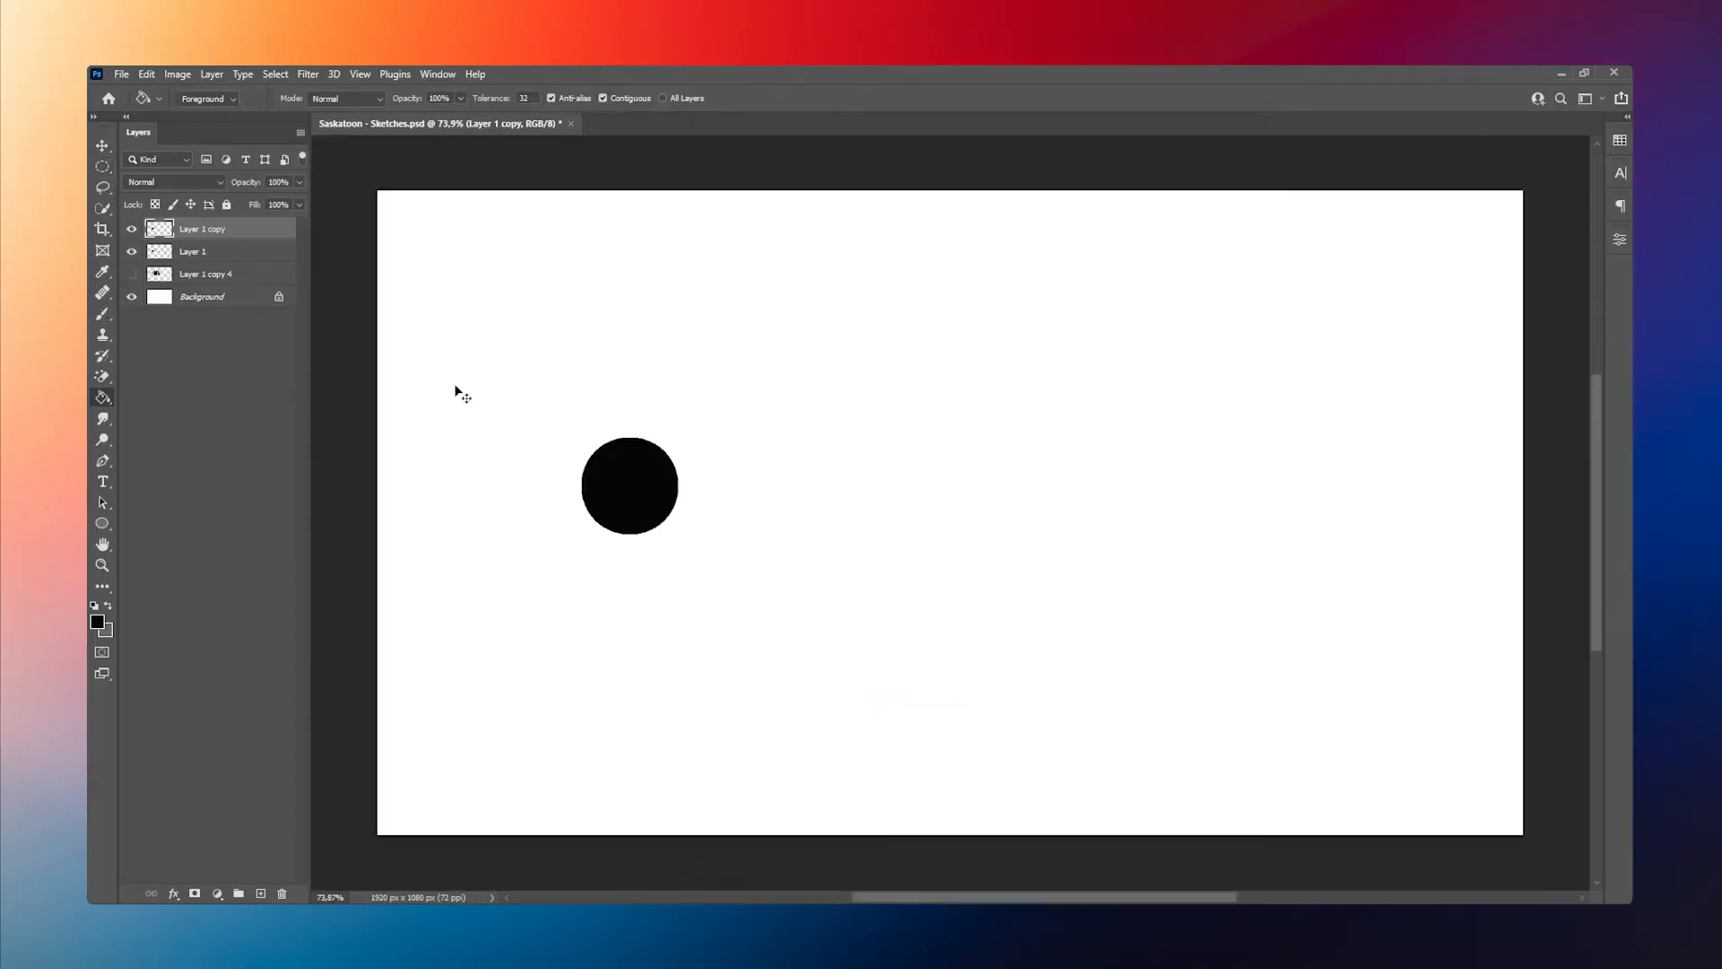
Duplicate the black circle into an evenly spaced horizontal row of three and group the row
key("ctrl+alt+t")
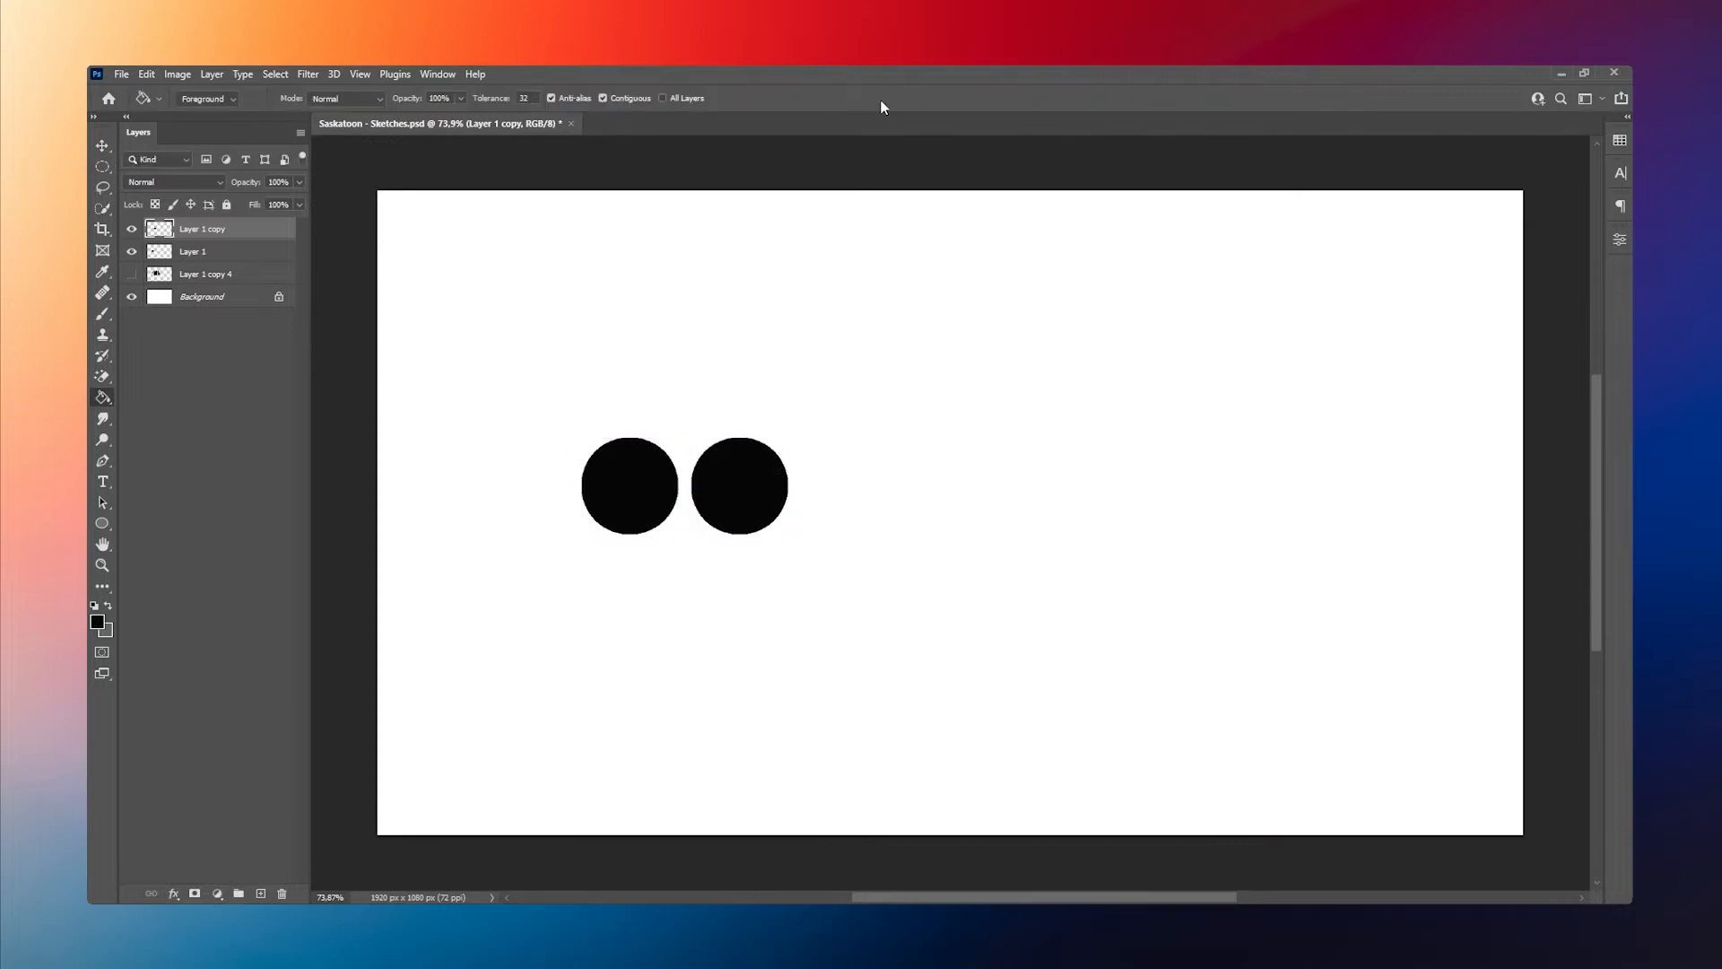
key("ctrl+alt+shift+t")
key("ctrl+alt+a")
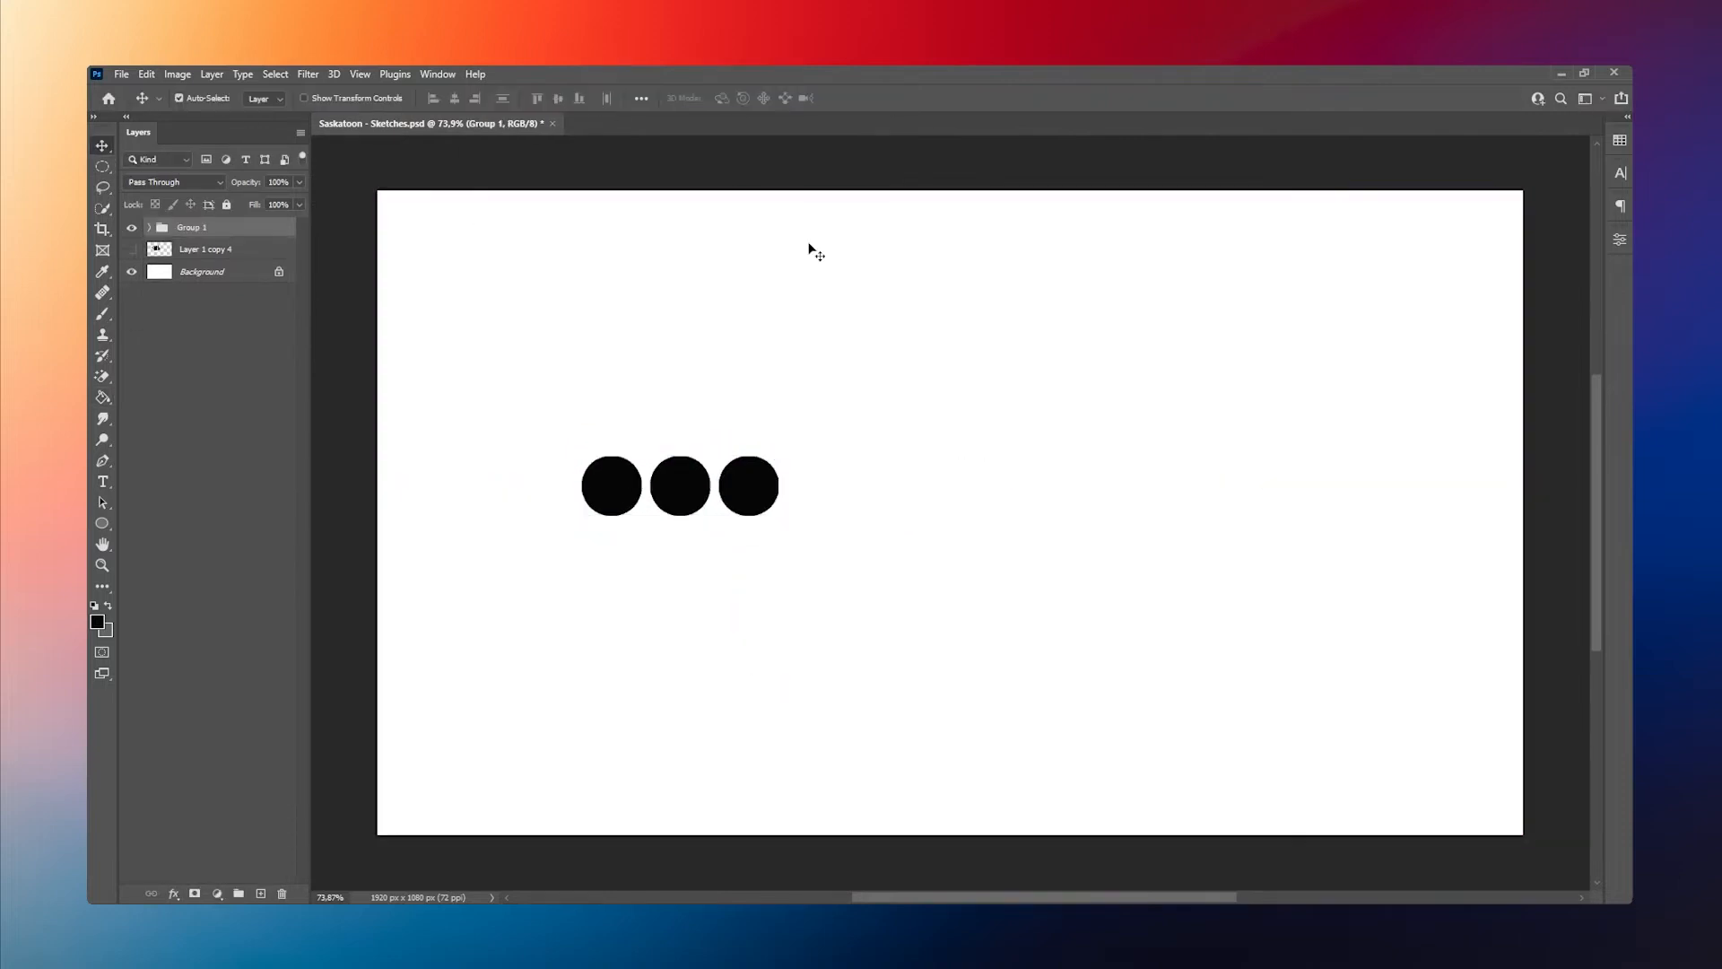
Duplicate the row, offset the copy above the first, and delete one circle to leave an upper row of two
left_click_drag(682, 485, 711, 423)
key("Delete")
left_click(148, 227)
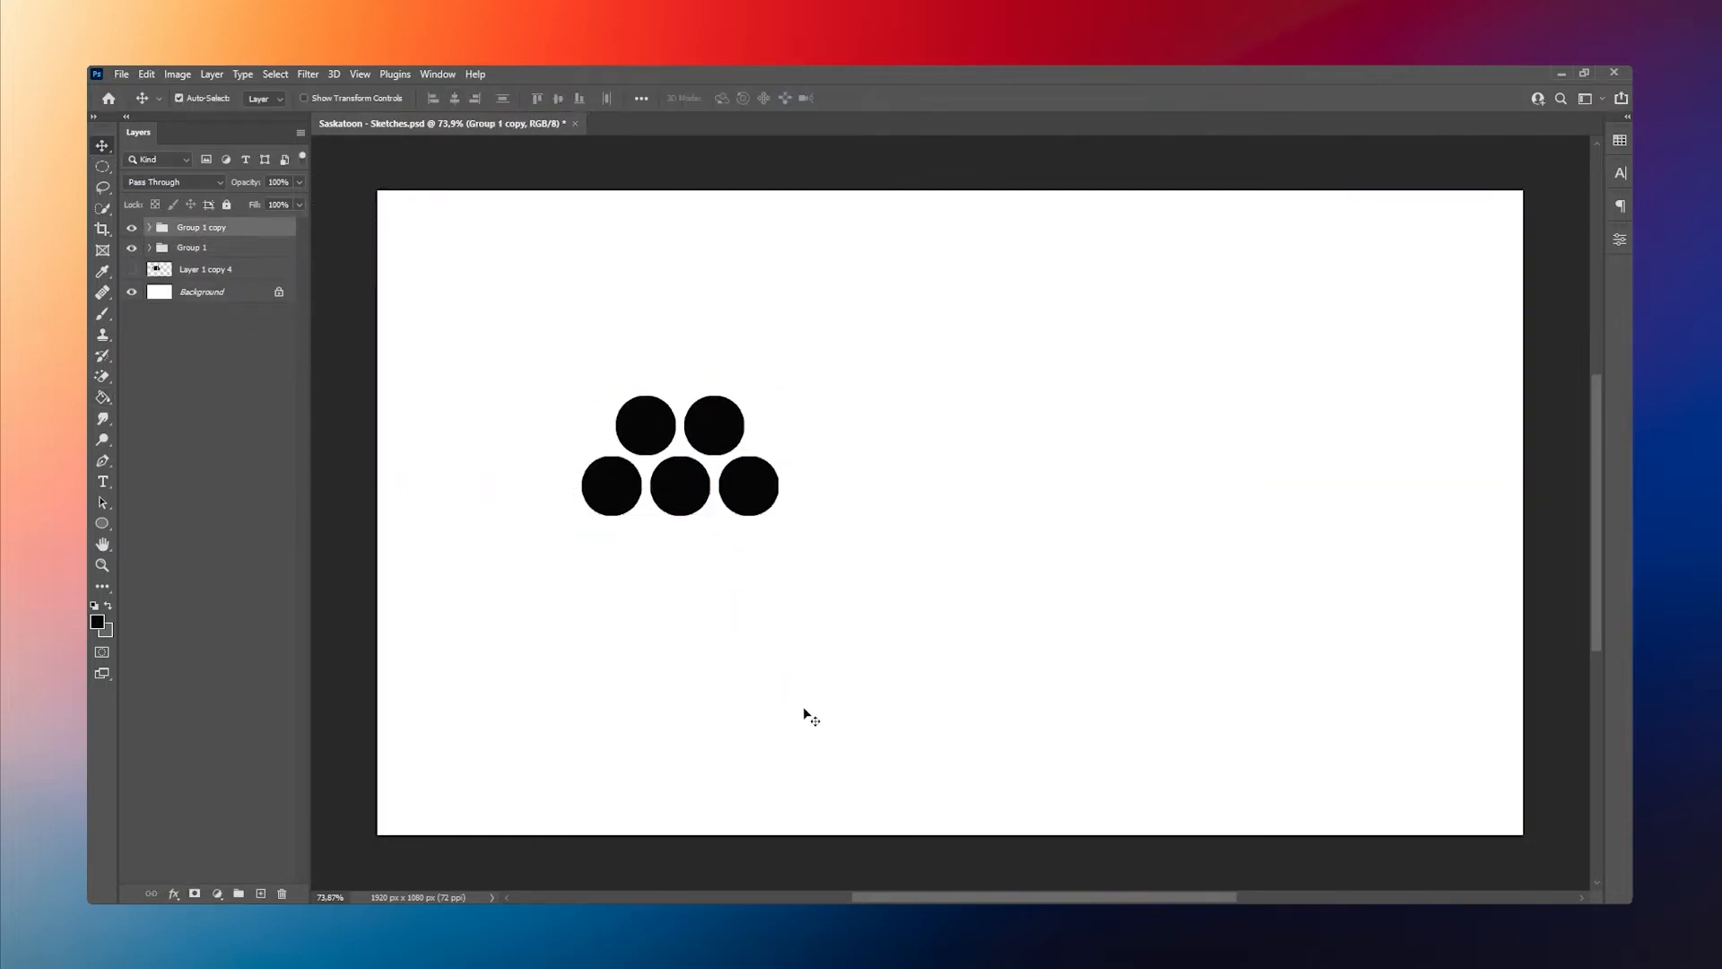
On a new layer, brush a filled black leaf with a pointed tip above the circles and clean up its edges
key("ctrl+shift+alt+n")
key("b")
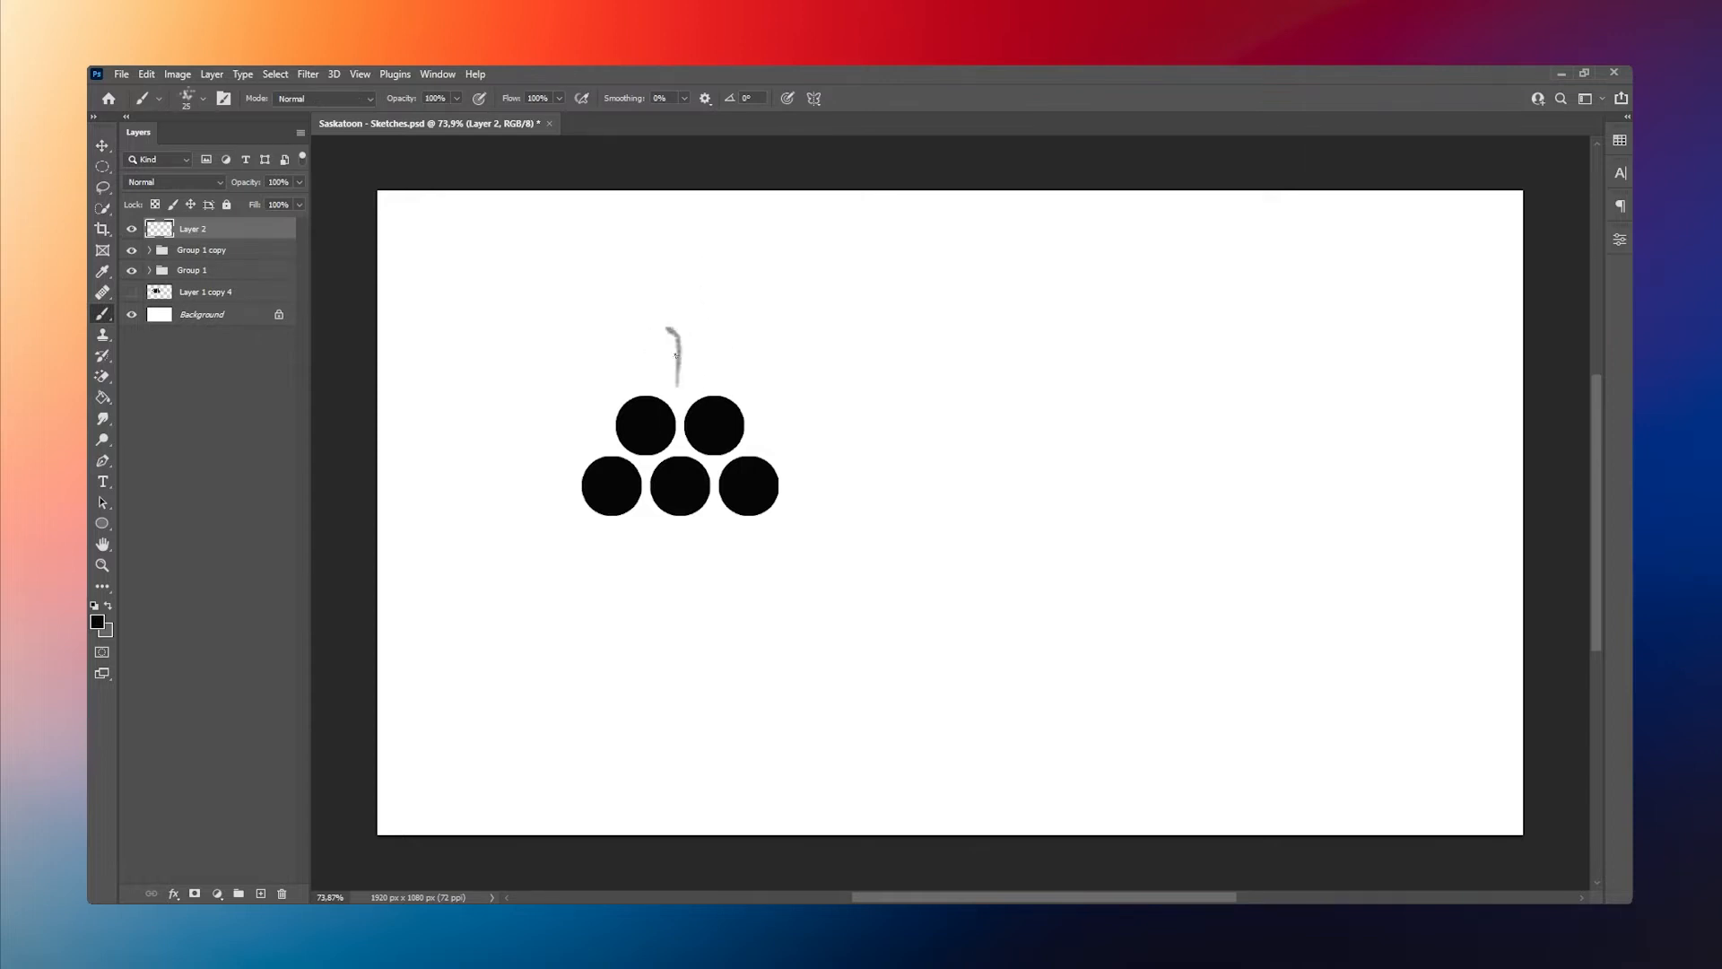
key("v")
key("shift+Down")
key("b")
left_click(628, 368, "alt")
scroll(673, 307, "up", 1, "alt")
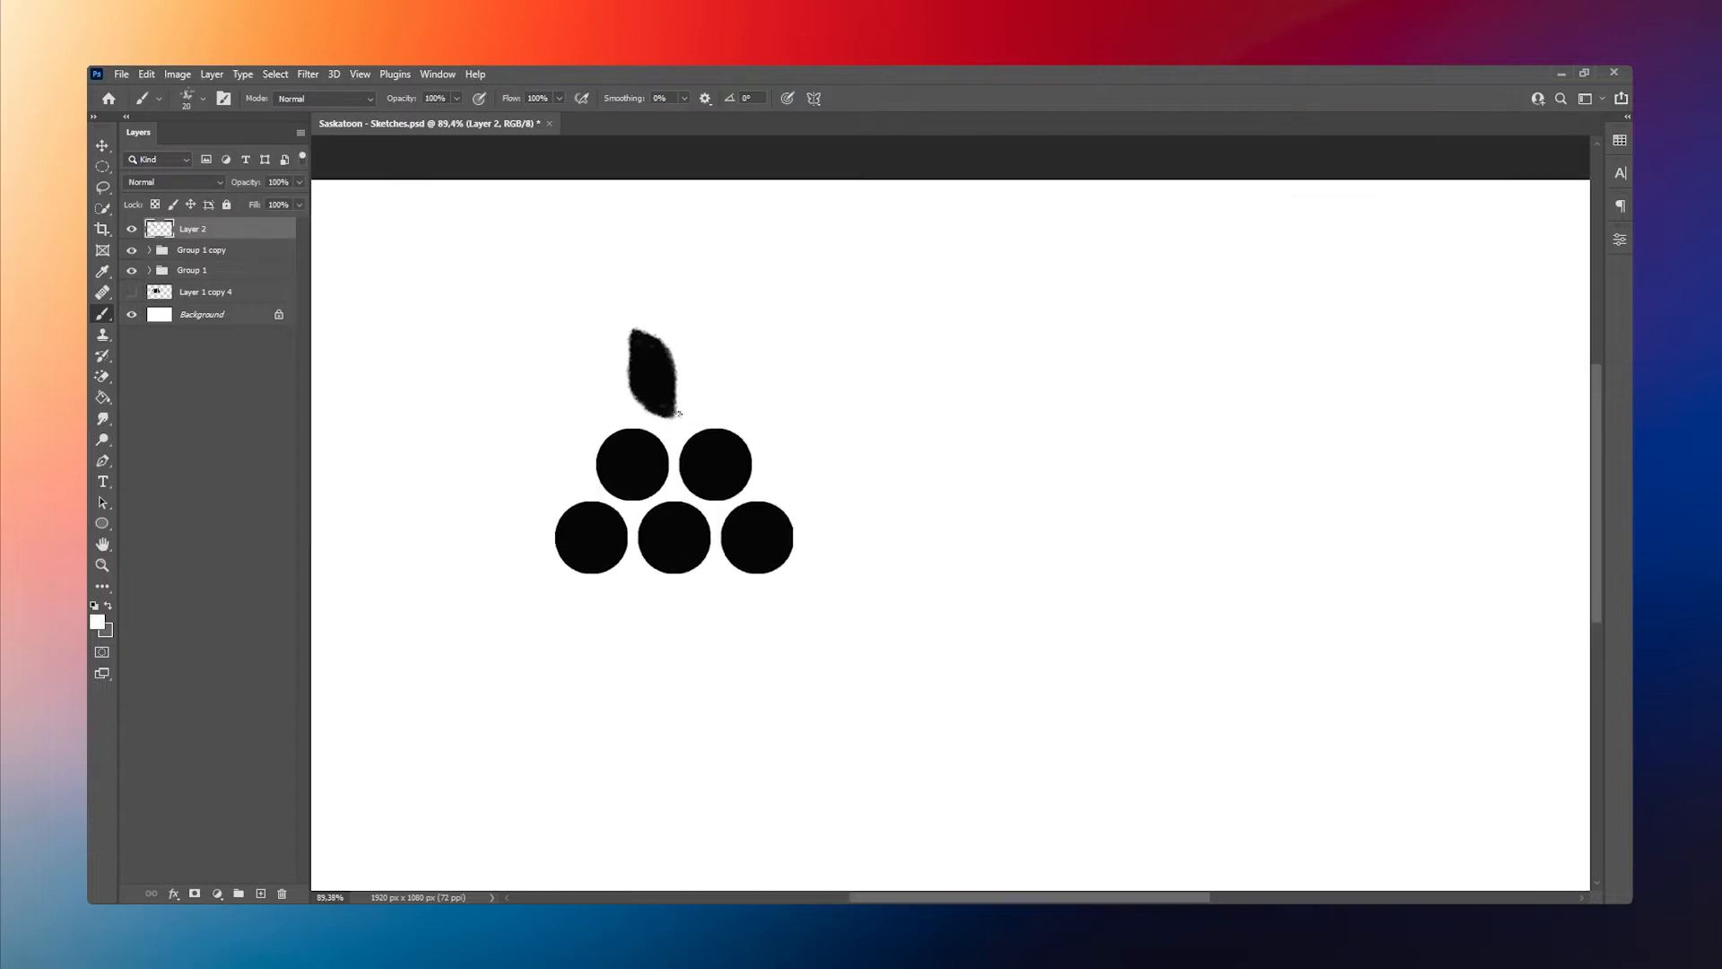
key("e")
Duplicate the leaf layer and flip the copy horizontally to make a mirrored pair of leaves
right_click(206, 229)
left_click(237, 254)
left_click_drag(691, 299, 747, 304, "ctrl+alt")
left_click(146, 73)
mouse_move(179, 439)
left_click(394, 738)
Nudge the bottom row of circles up to close the vertical gap to the upper row
key("v")
scroll(834, 646, "down", 3, "alt")
scroll(804, 615, "up", 3, "alt")
left_click(202, 271)
left_click(213, 293, "shift")
left_click(192, 296)
key("Up")
key("Up")
key("Up")
key("Up")
key("Up")
key("Up")
Nudge the right circle of the upper row left to tighten the gap to its neighbour
left_click(750, 480)
key("Left")
key("Left")
key("Left")
key("Left")
key("Left")
key("Left")
key("Left")
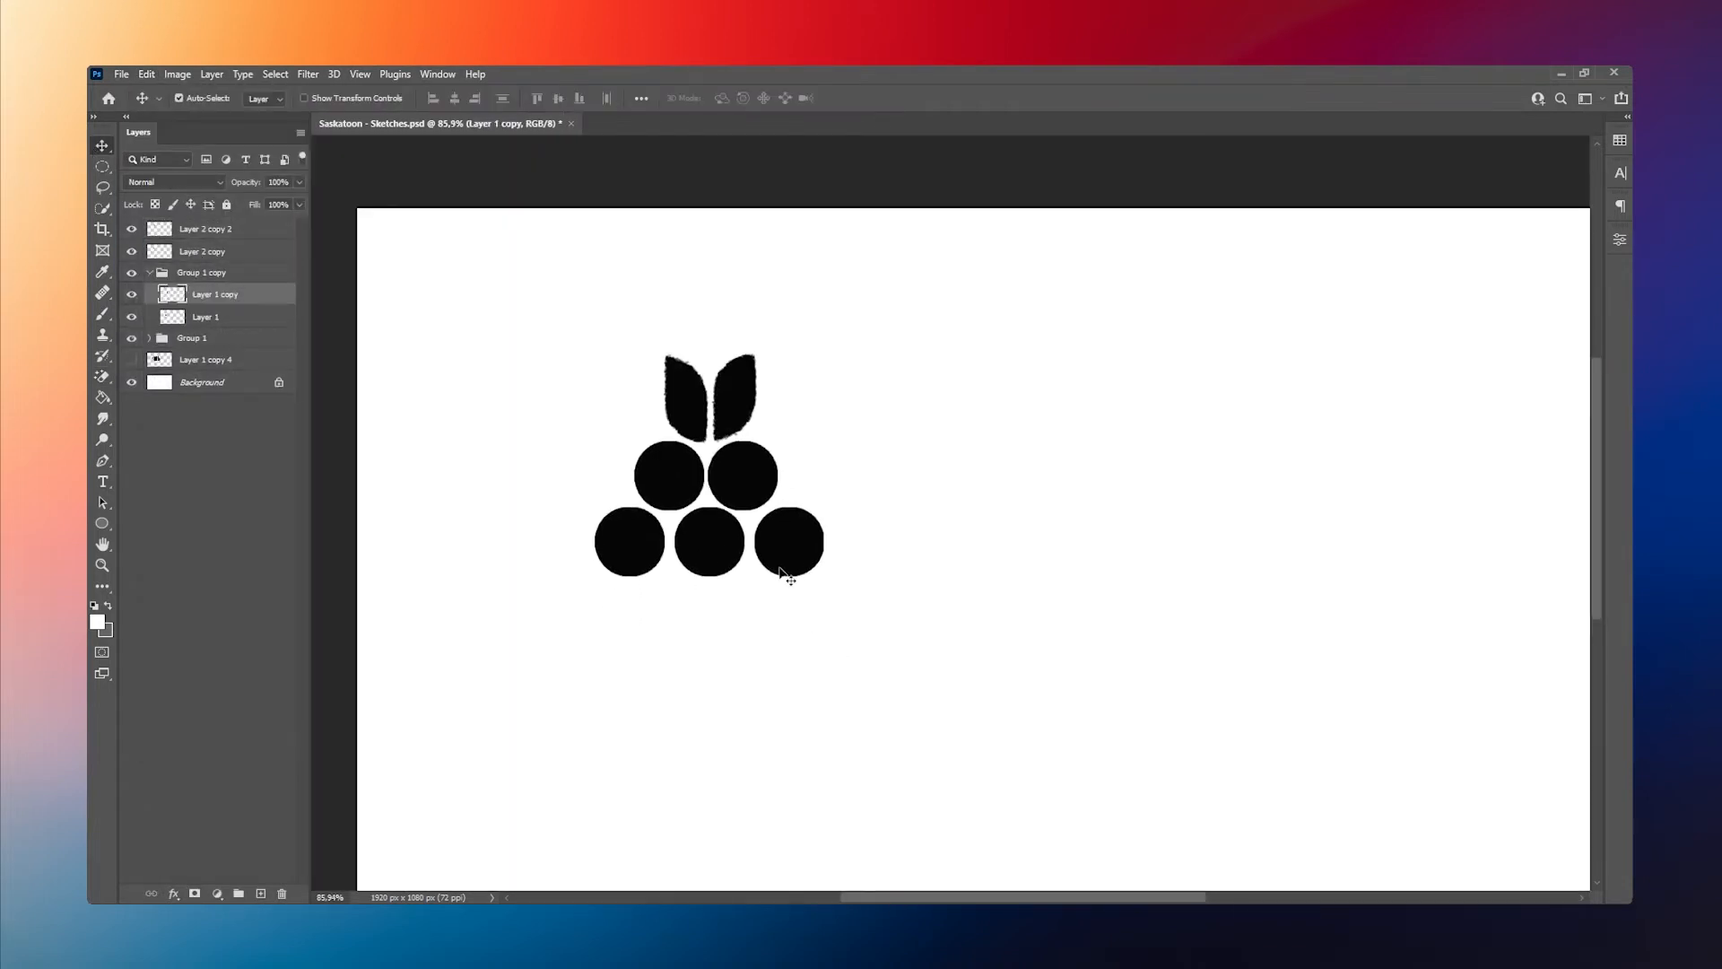
Nudge the middle and right circles of the bottom row left to match the tighter spacing
left_click(713, 548)
key("Left")
key("Left")
key("Left")
key("Left")
key("Left")
key("Left")
key("Left")
left_click(786, 548)
key("Left")
key("Left")
key("Left")
key("Left")
key("Left")
key("Left")
key("Left")
key("Left")
key("Left")
key("Left")
key("Left")
key("Left")
key("Left")
key("Left")
Nudge the circle rows right to centre them under the pair of leaves
left_click(149, 272)
left_click(173, 272)
left_click(175, 293, "shift")
key("Right")
key("Right")
key("Right")
key("Right")
key("Right")
key("Right")
key("Right")
Group the leaves together with both circle rows and merge the group into a single layer
left_click(174, 231)
left_click(177, 252, "shift")
key("ctrl+g")
scroll(627, 596, "down", 3, "alt")
scroll(633, 574, "up", 2, "alt")
left_click(192, 268, "shift")
key("ctrl+g")
right_click(199, 227)
left_click(293, 754)
key("b")
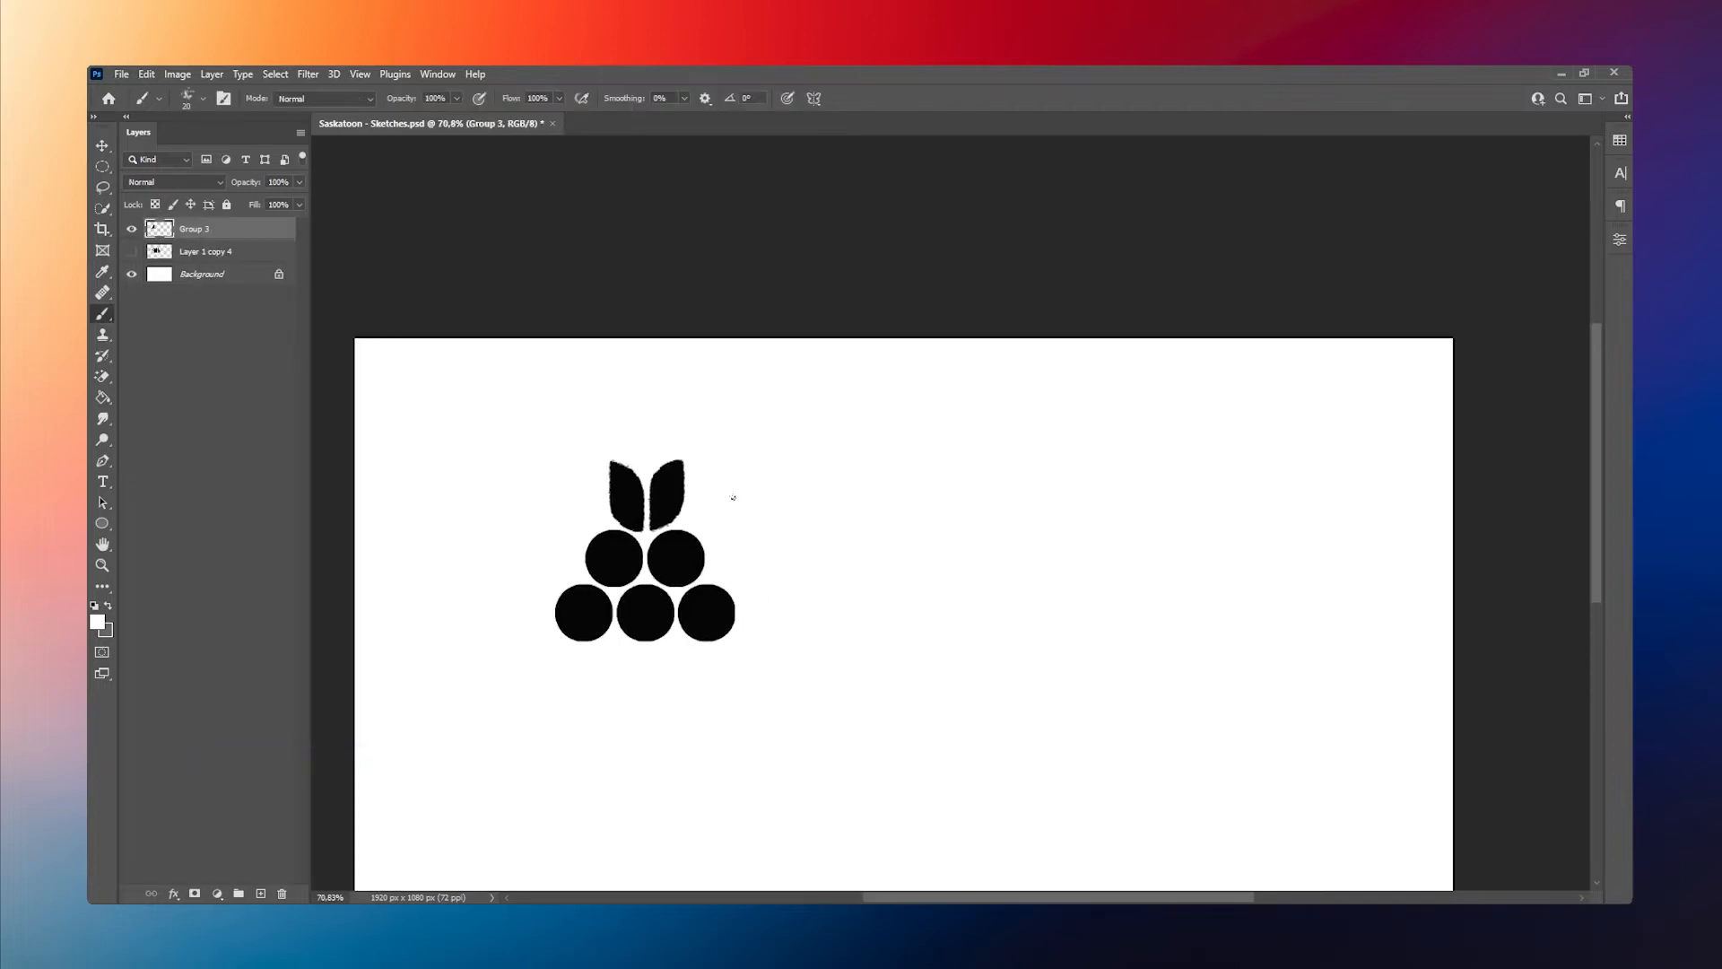
Set up a round brush with a red foreground colour and undo the test stroke
left_click(97, 622)
left_click(244, 541)
left_click(468, 521)
left_click_drag(764, 500, 781, 492)
key("ctrl+z")
left_click(202, 99)
left_click(197, 395)
Move the merged fruit sketch to the canvas's upper-left corner and save the file
key("v")
left_click_drag(664, 558, 518, 479)
key("ctrl+s")
Draw a black ring below the fruit sketch and place duplicates of it in a horizontal row
scroll(572, 540, "down", 1, "alt")
key("b")
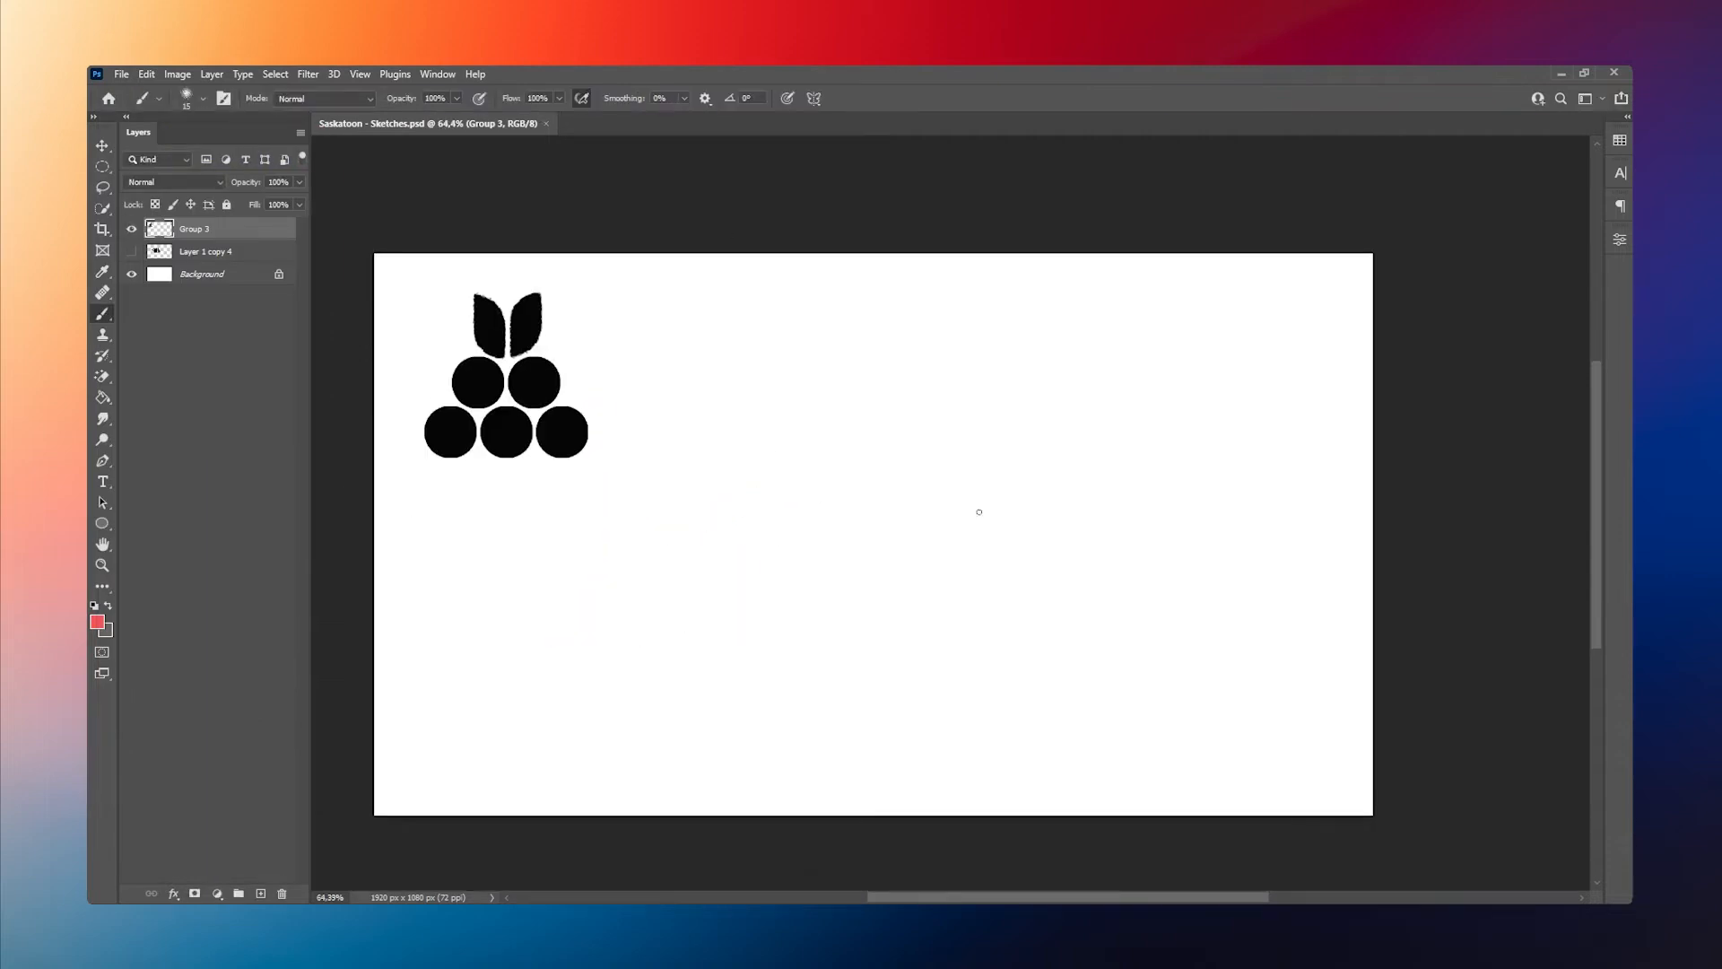
key("i")
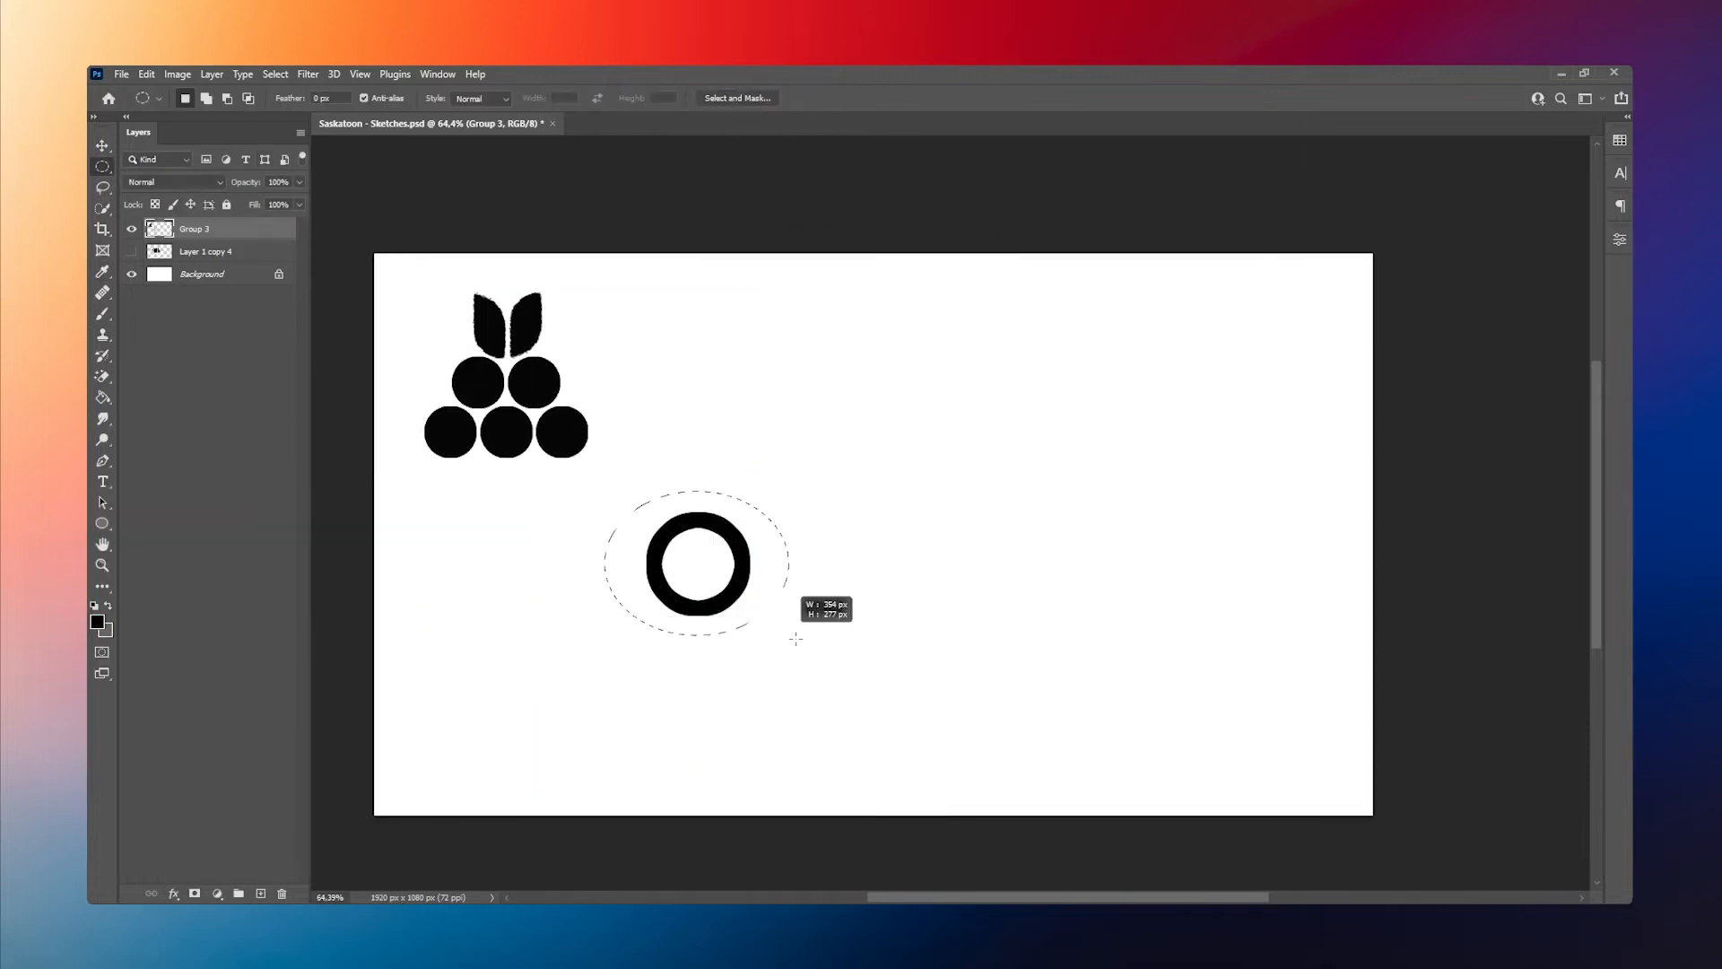
left_click(217, 893)
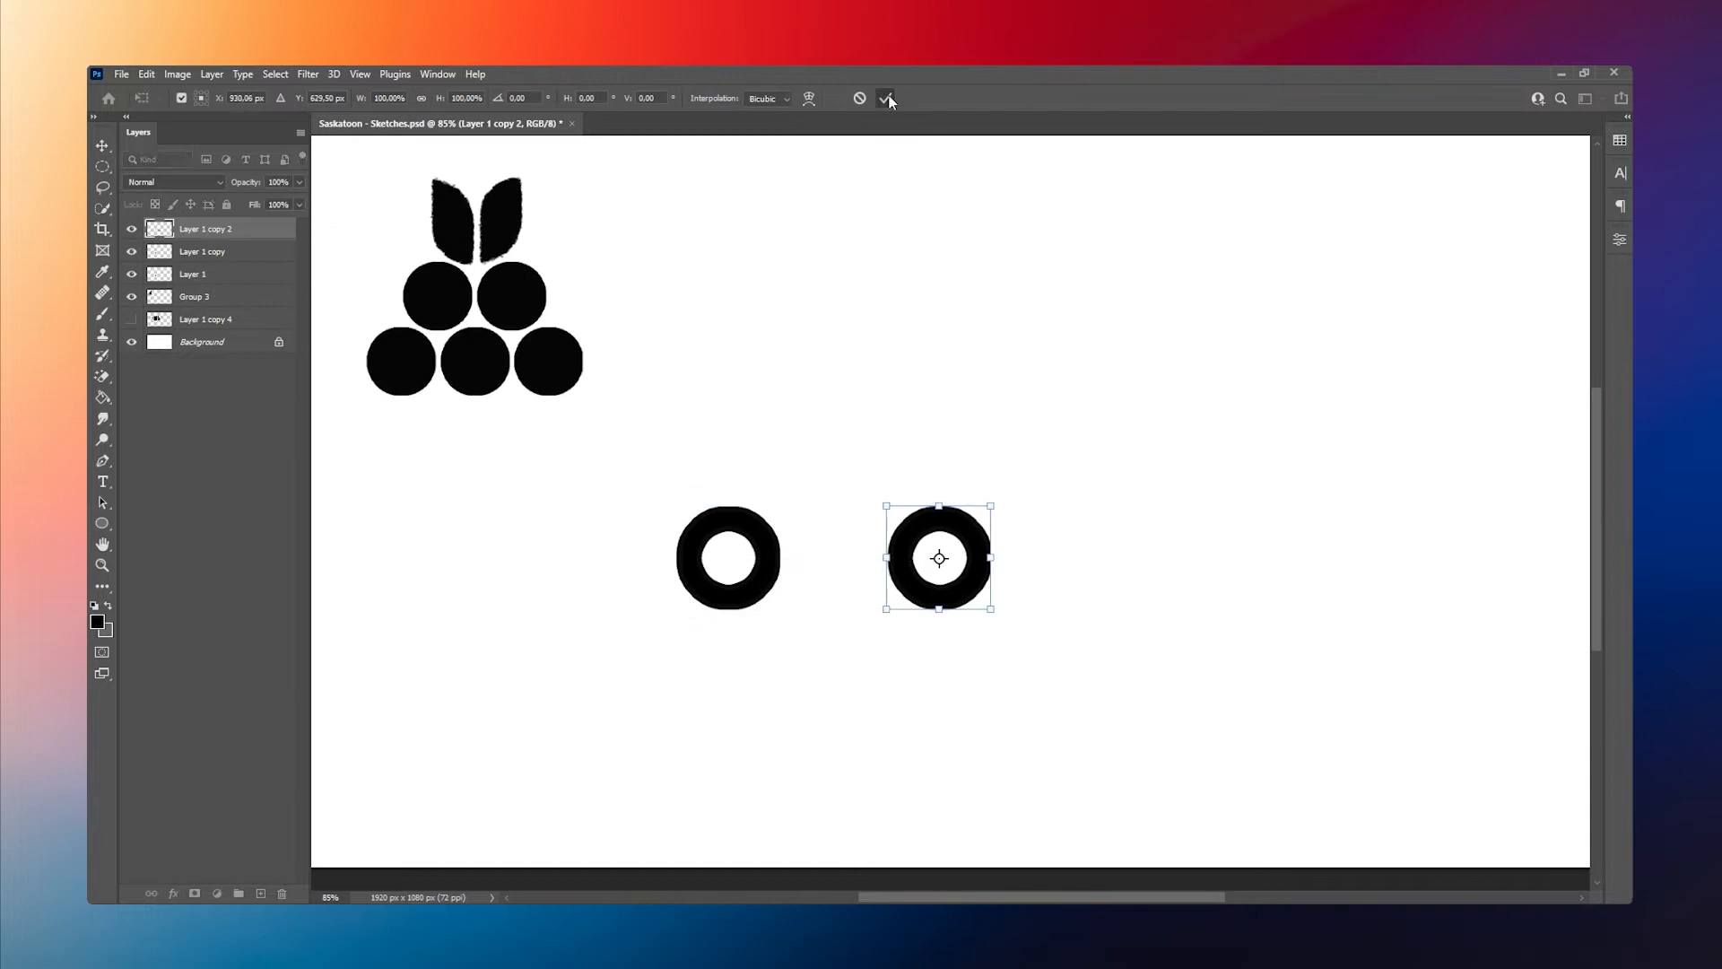
left_click(888, 100)
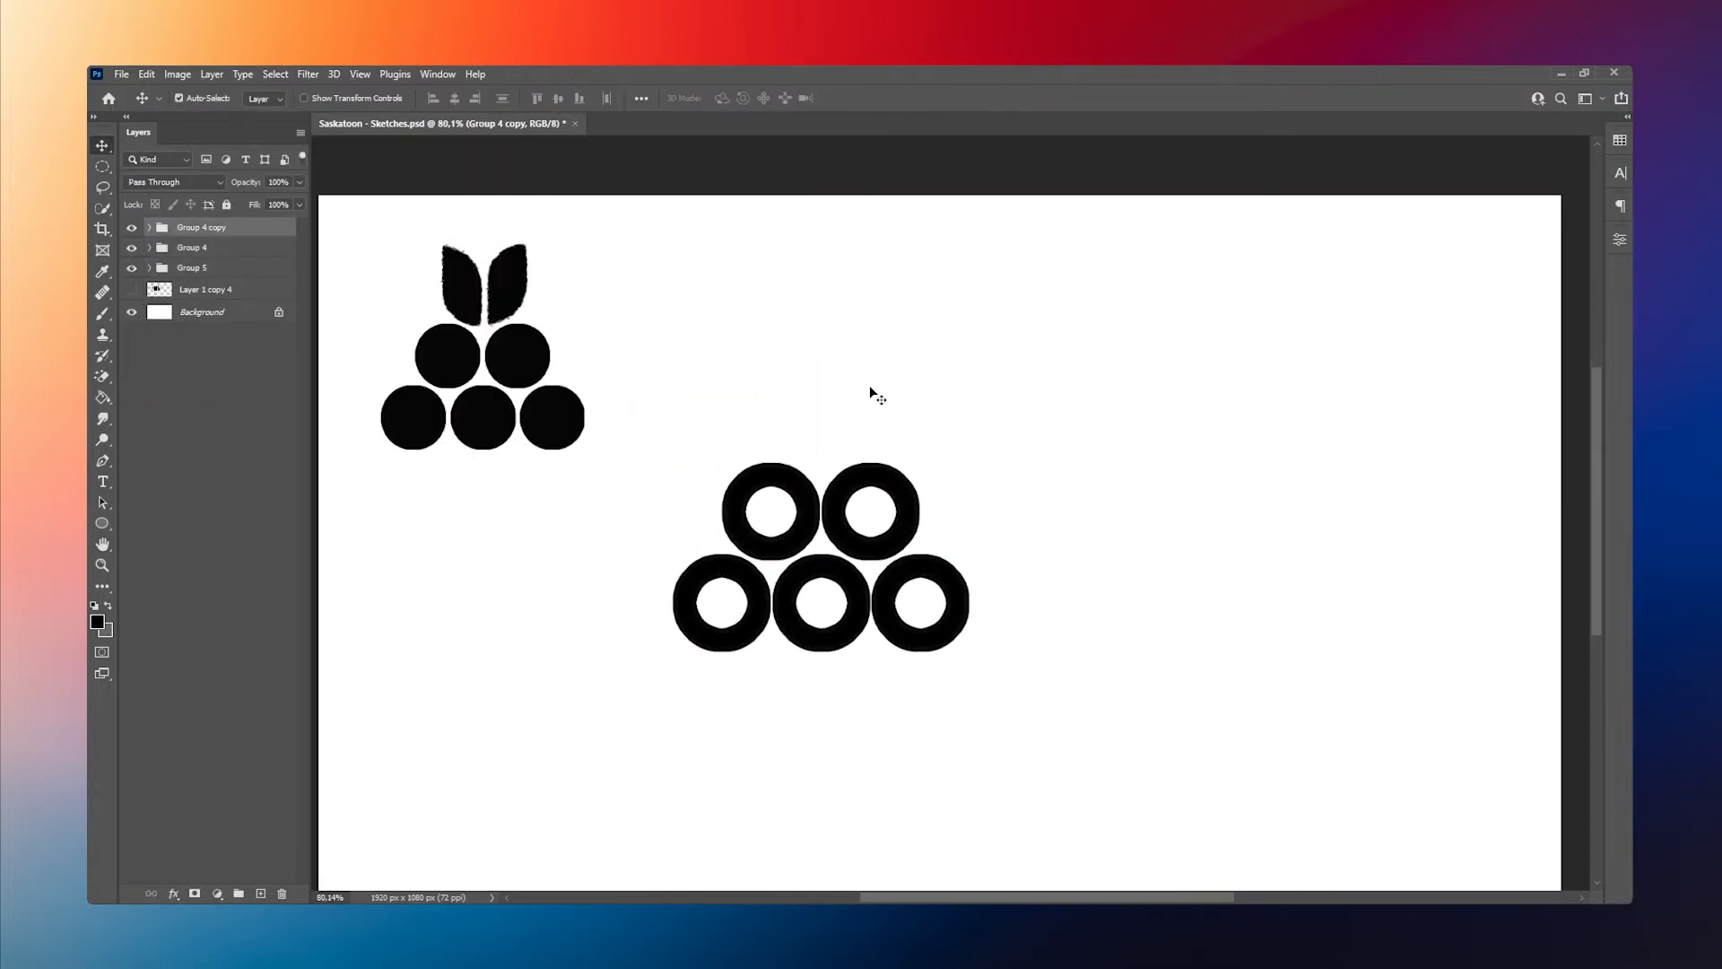
Merge the two ring groups and turn the cluster upside down so the row of three is on top
left_click(192, 247, "shift")
right_click(146, 273)
left_click(296, 654)
key("ctrl+t")
left_click_drag(749, 454, 692, 415)
key("Return")
Lasso one ring, copy it to its own layer, and centre it below the row of two rings
key("l")
scroll(861, 712, "up", 2)
left_click_drag(819, 596, 819, 596)
right_click(738, 289)
left_click(789, 395)
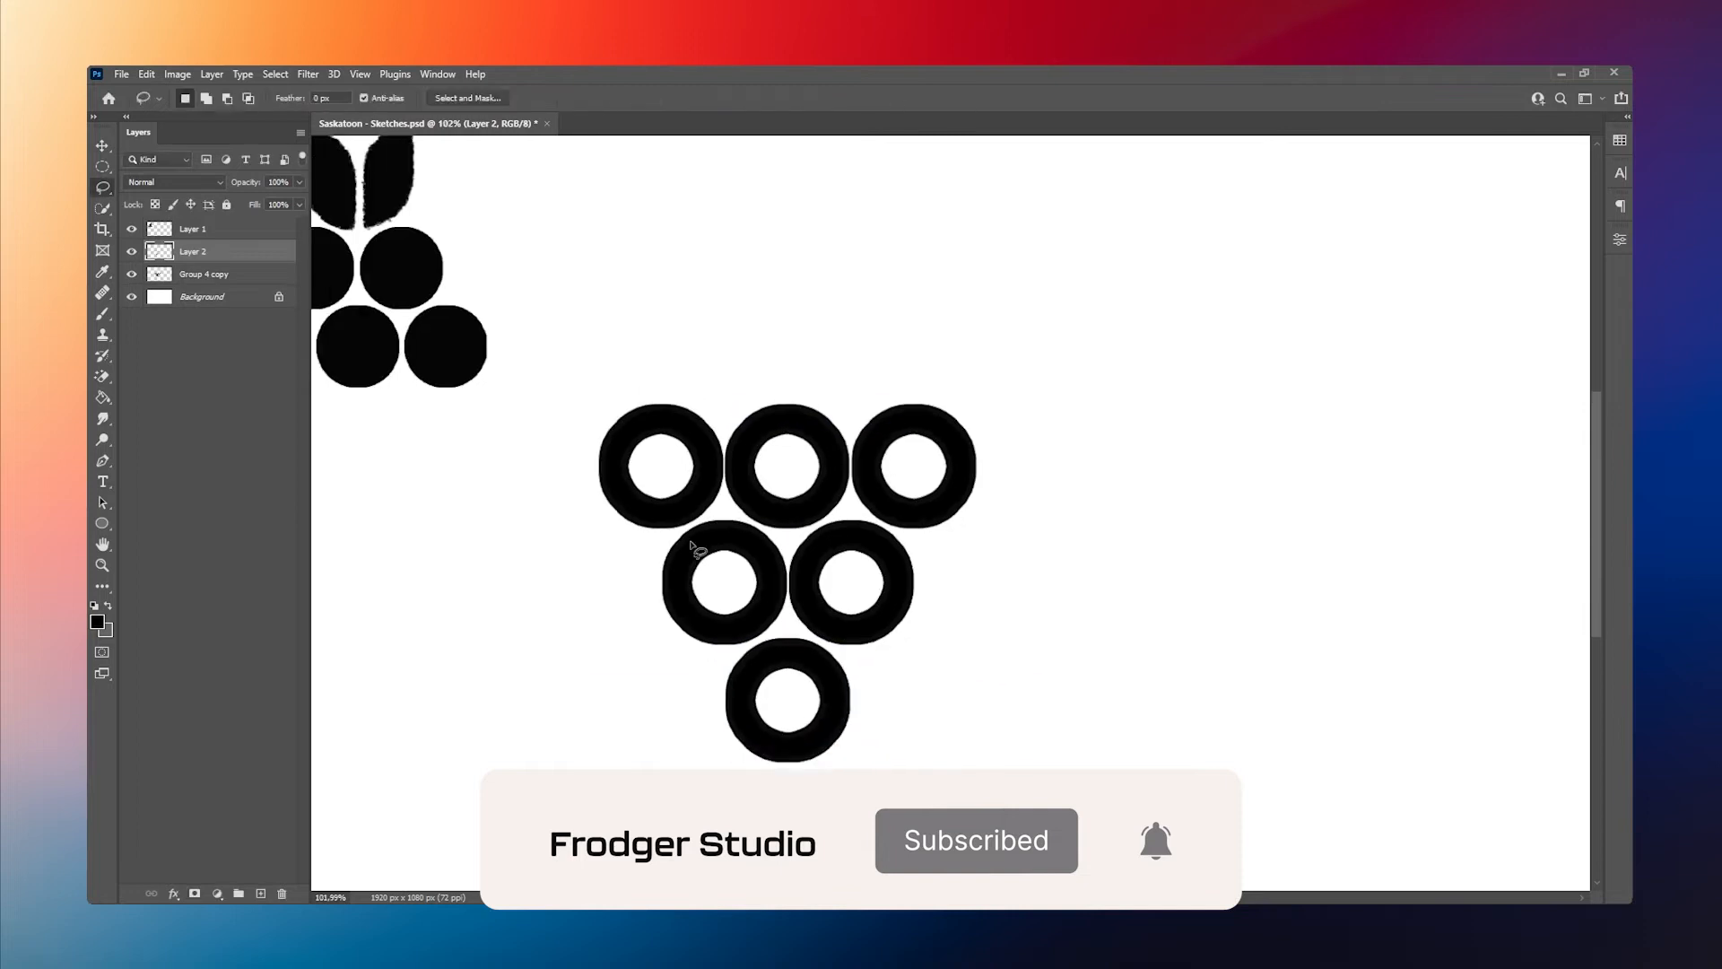
Duplicate the single bottom ring and place the copy centred above the row of three
key("v")
scroll(692, 545, "down", 3)
scroll(811, 497, "up", 2)
mouse_move(812, 498)
left_mouse_down()
mouse_move(807, 538)
mouse_move(847, 478)
left_mouse_up()
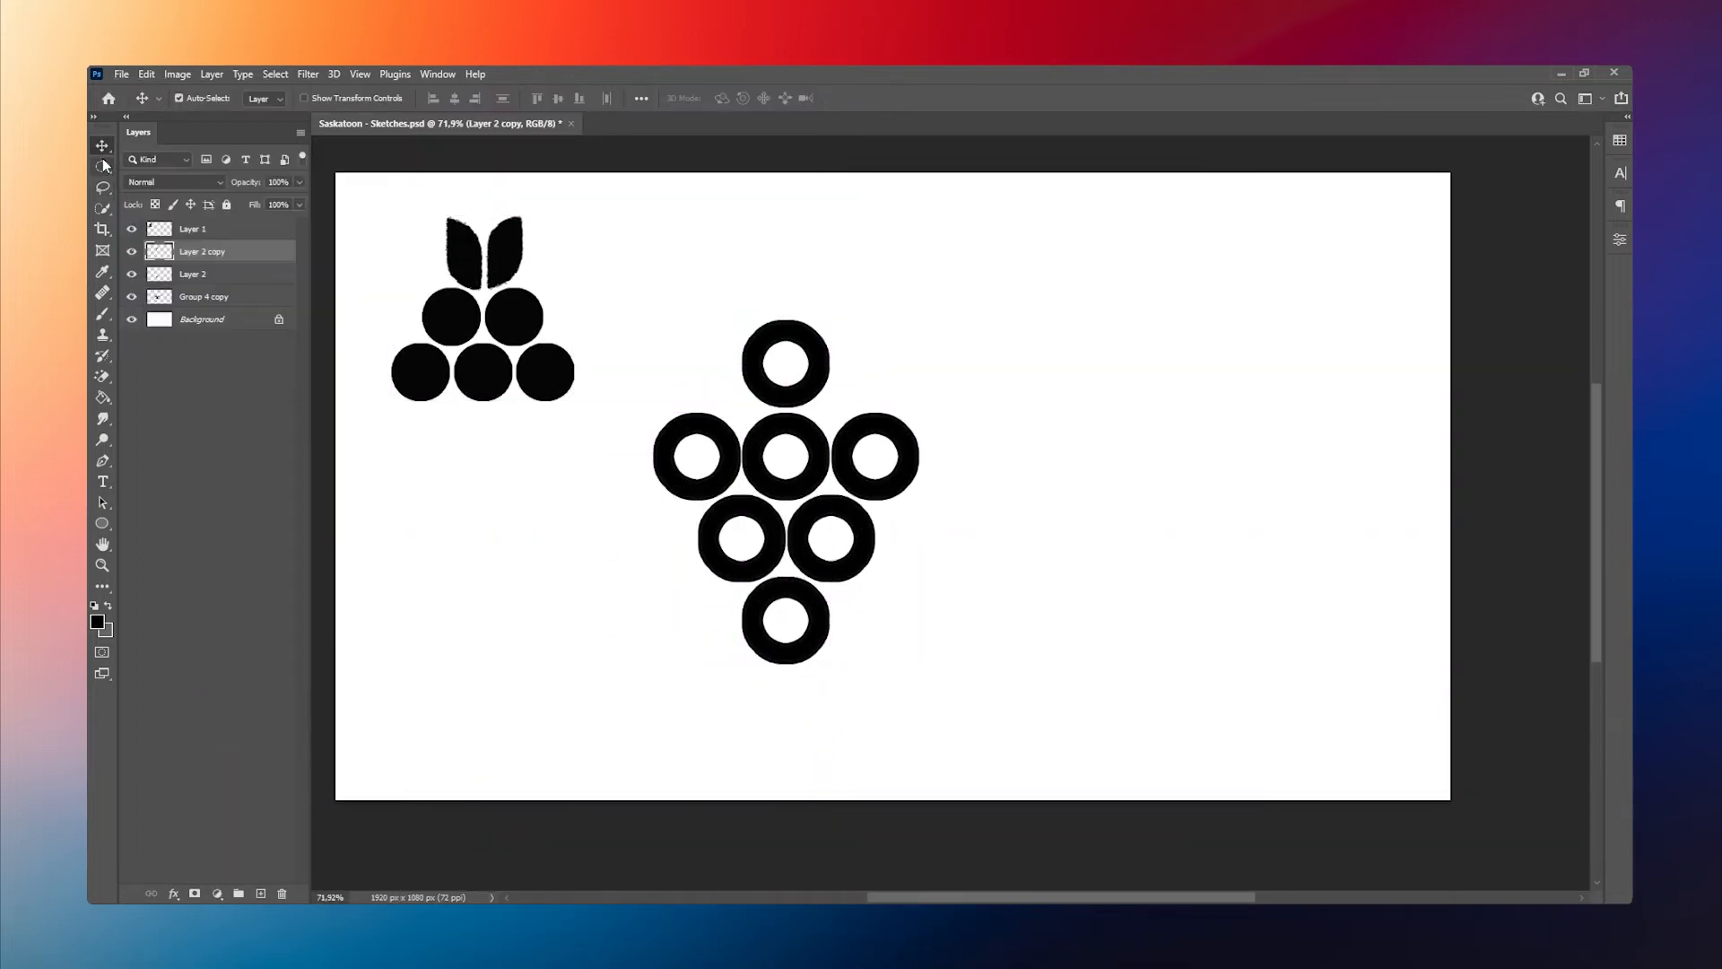
Delete the upper half of the topmost ring and merge the ring layers into one
left_click_drag(841, 392, 809, 369)
key("Delete")
key("ctrl+minus")
right_click(193, 273)
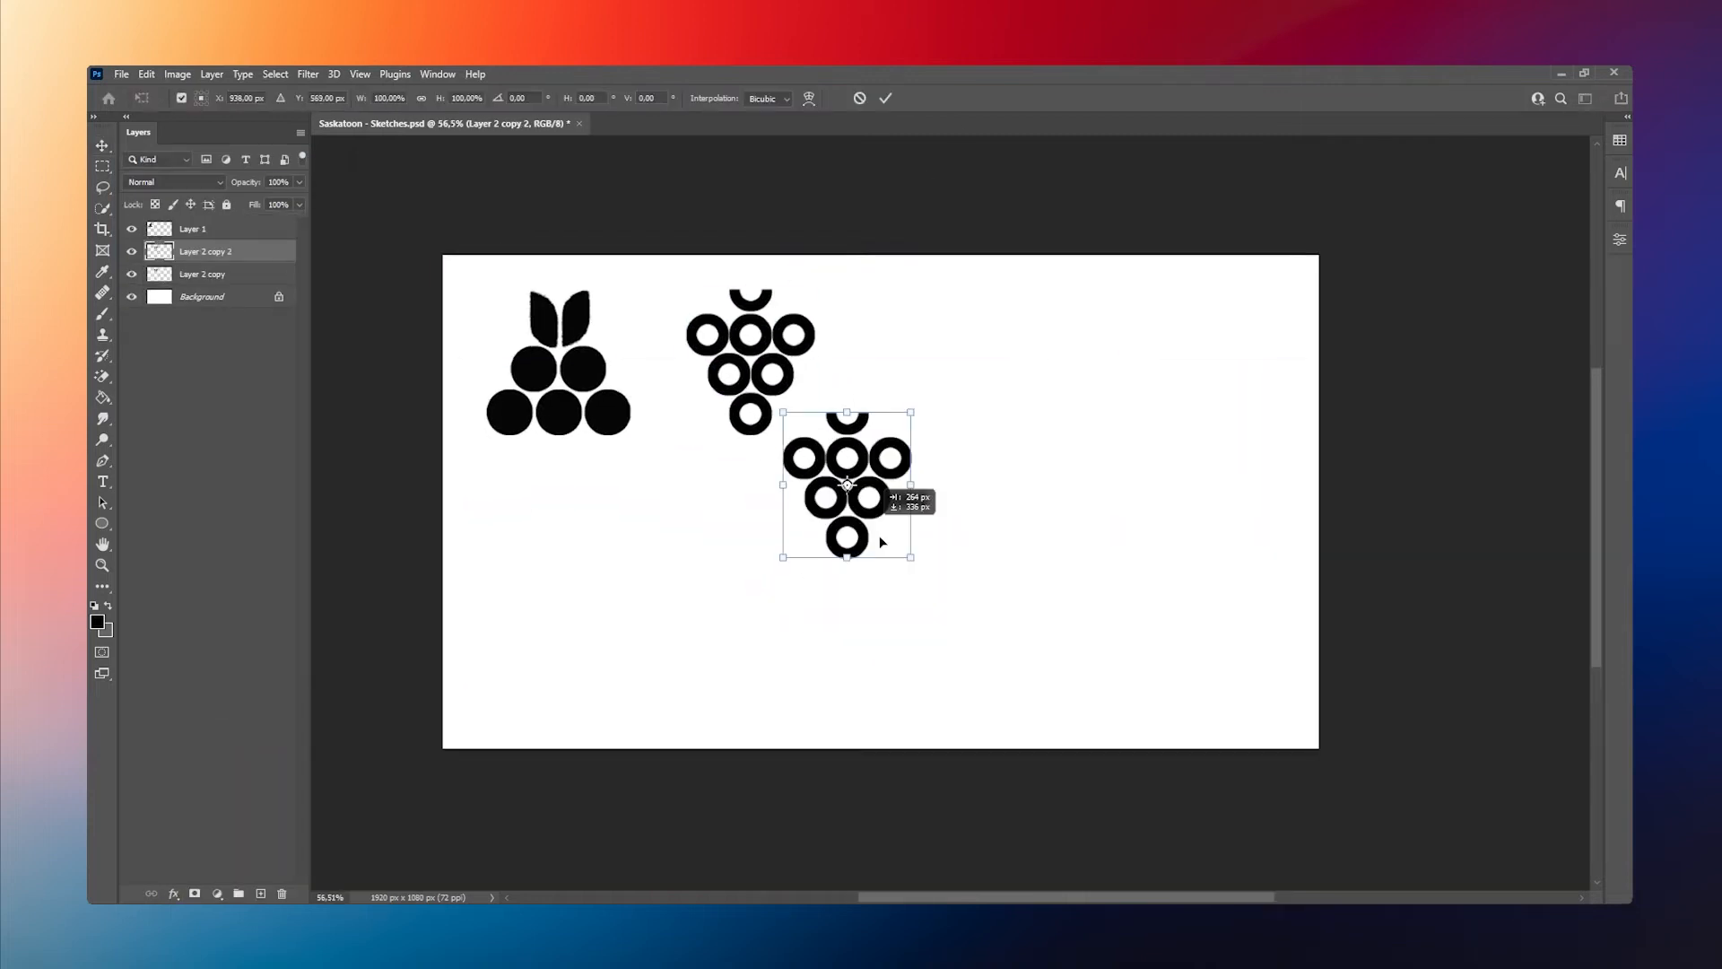
Thicken the duplicated ring cluster with a Stroke layer style and rasterize the style
left_click(173, 893)
left_click(207, 771)
left_click(686, 327)
right_click(240, 251)
left_click(358, 530)
Duplicate the thickened cluster and place the copy to the right of the other sketches
key("ctrl+plus")
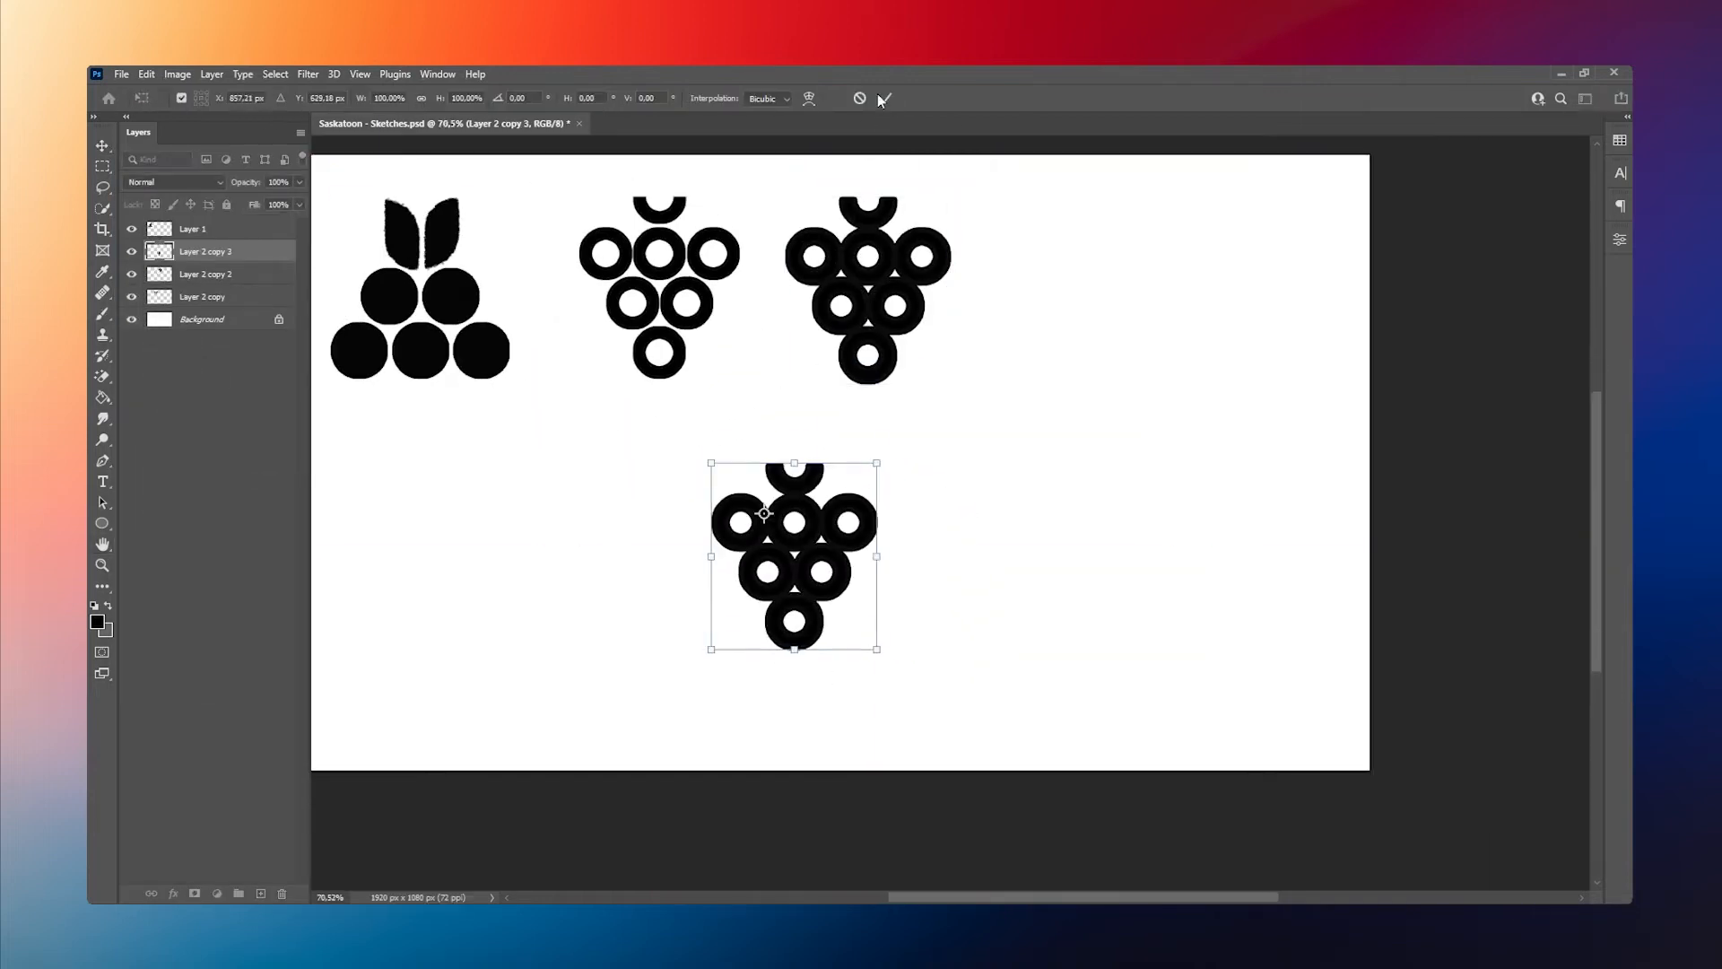
left_click(885, 98)
scroll(773, 504, "up", 5)
scroll(863, 566, "down", 6)
key("ctrl+t")
scroll(648, 356, "up", 1)
left_click_drag(761, 677, 964, 500)
key("Return")
Select all the sketch layers and shift them together slightly to the right
left_click(193, 229)
left_click(203, 297, "shift")
left_click(102, 145)
left_click_drag(959, 626, 982, 627)
On a new layer, make a small circular selection below the sketches and stroke it in black as a ring
left_click(102, 166)
left_click(261, 894)
scroll(869, 743, "up", 4)
left_click_drag(697, 599, 746, 648)
right_click(734, 632)
left_click(795, 535)
key("Return")
key("ctrl+d")
Thicken the single ring below the sketches with a Stroke layer style and rasterize the style
key("v")
scroll(673, 599, "up", 4)
left_click(174, 894)
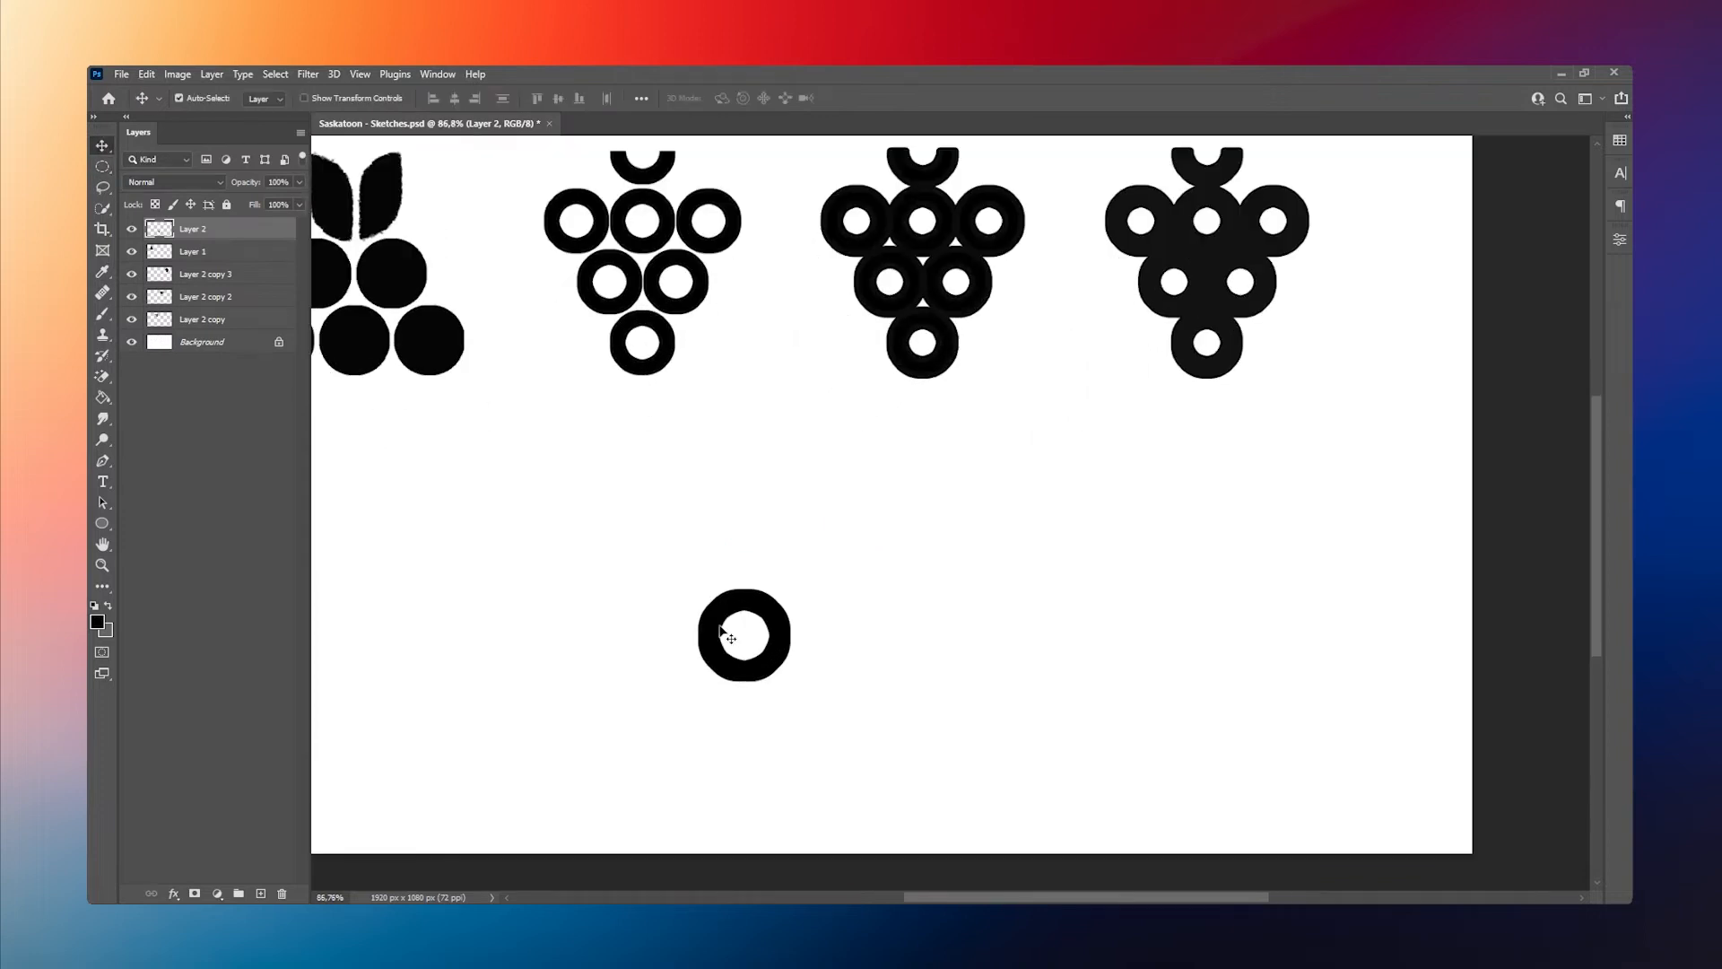
left_click(216, 847)
right_click(262, 229)
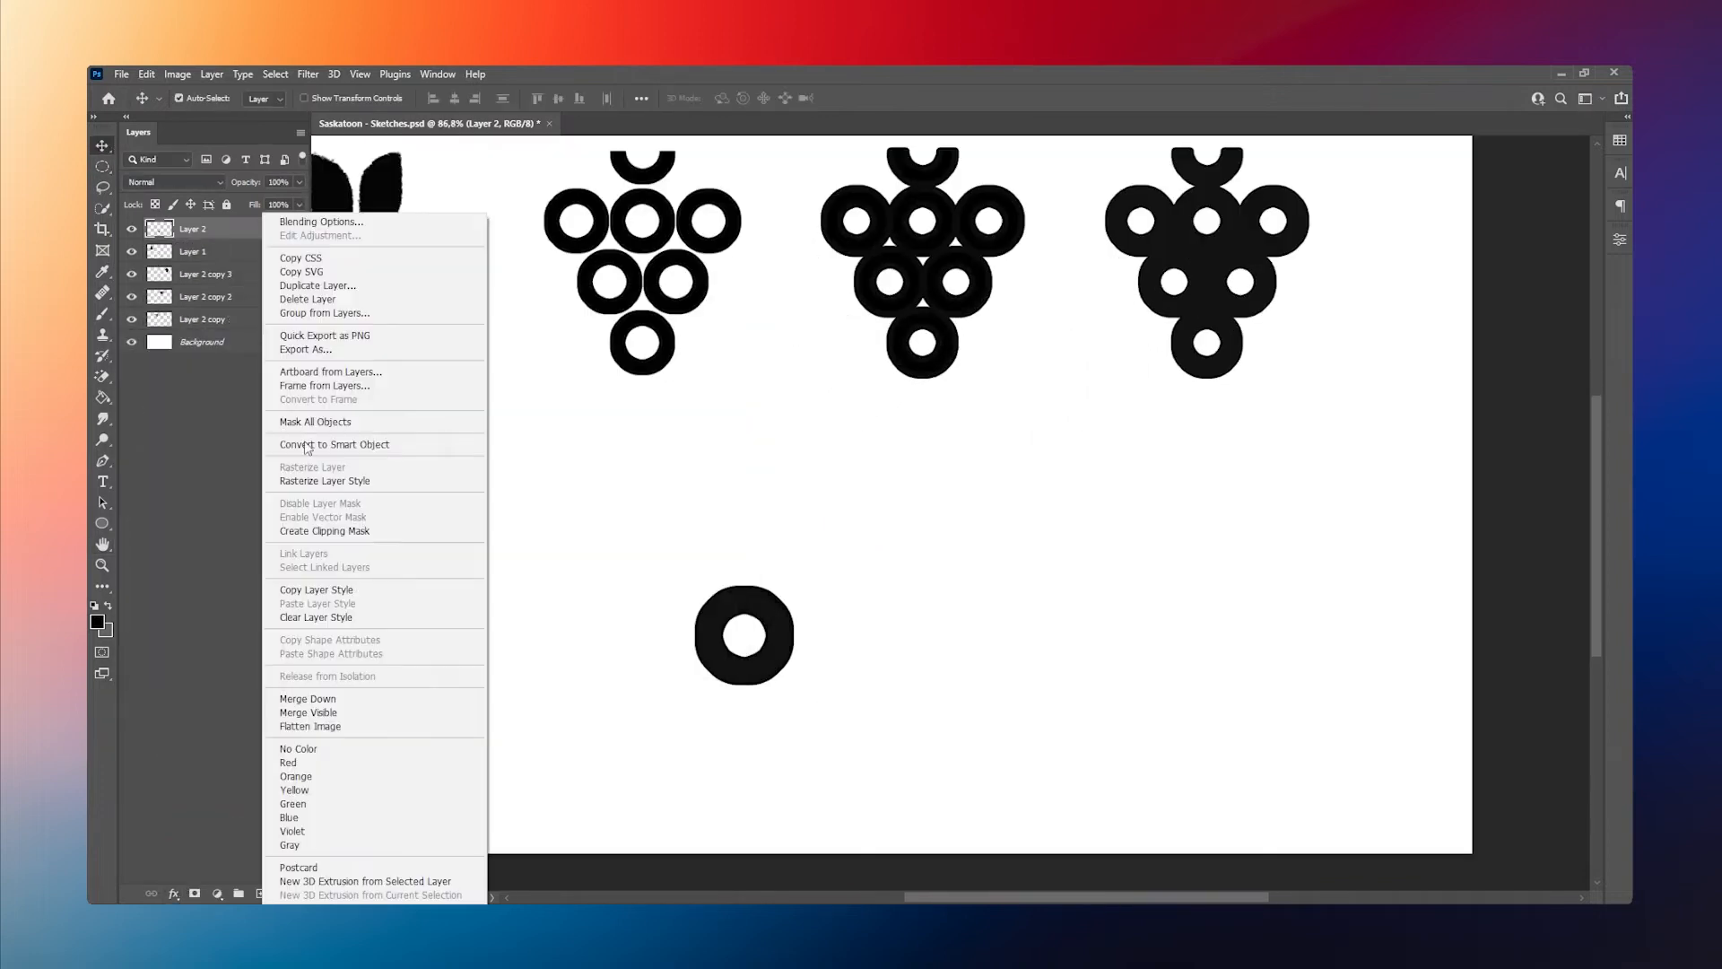
left_click(334, 483)
Duplicate the thick ring and arrange the overlapping copies upward to form the cluster's lower rows
key("ctrl+j")
key("ctrl+t")
key("Return")
left_click_drag(742, 627, 770, 585)
key("ctrl+j")
scroll(723, 599, "up", 9)
left_click(208, 254, "shift")
left_click(199, 235)
key("ctrl+j")
left_click_drag(798, 489, 870, 538)
Duplicate more rings to complete the cluster with a row of three and a pair on top
scroll(956, 381, "down", 4)
left_click(232, 280, "shift")
key("shift+Up")
key("shift+Up")
key("shift+Up")
key("shift+Up")
left_click(985, 390)
left_click(215, 253, "shift")
key("ctrl+j")
key("ctrl+t")
key("Return")
left_click_drag(751, 609, 795, 384)
Group all the ring layers of the new cluster
scroll(686, 540, "down", 5)
left_click(206, 228, "shift")
key("ctrl+g")
key("ctrl+t")
left_click(884, 96)
left_click(734, 618)
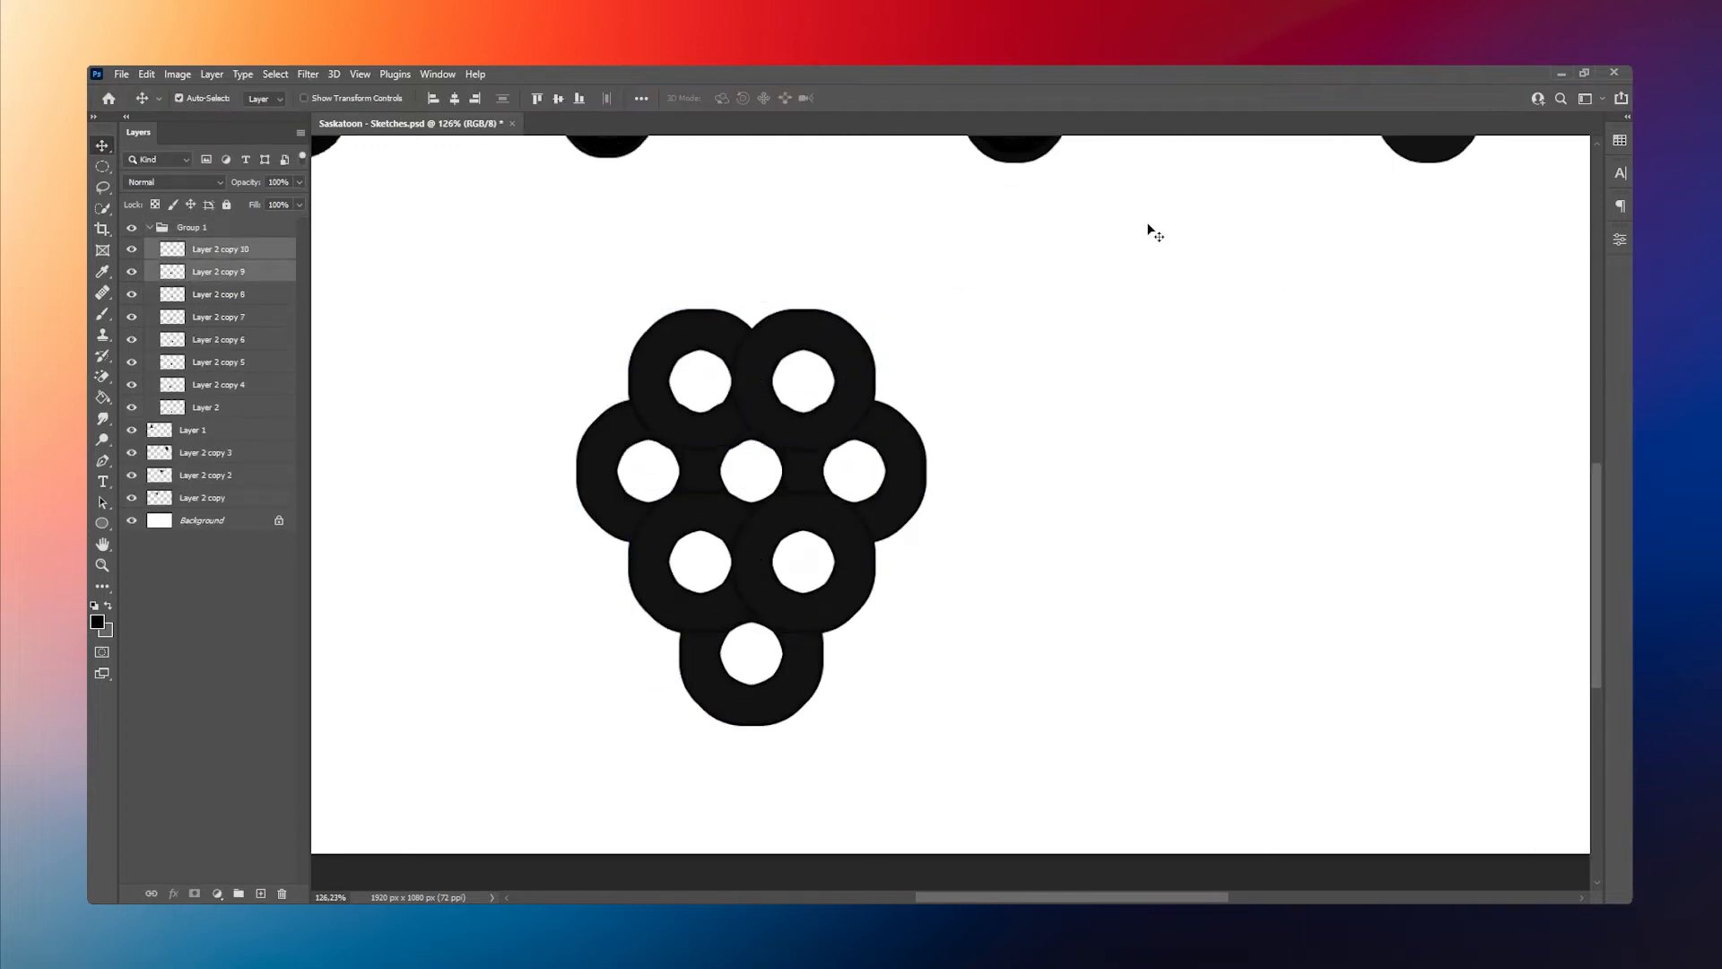
key("ctrl+0")
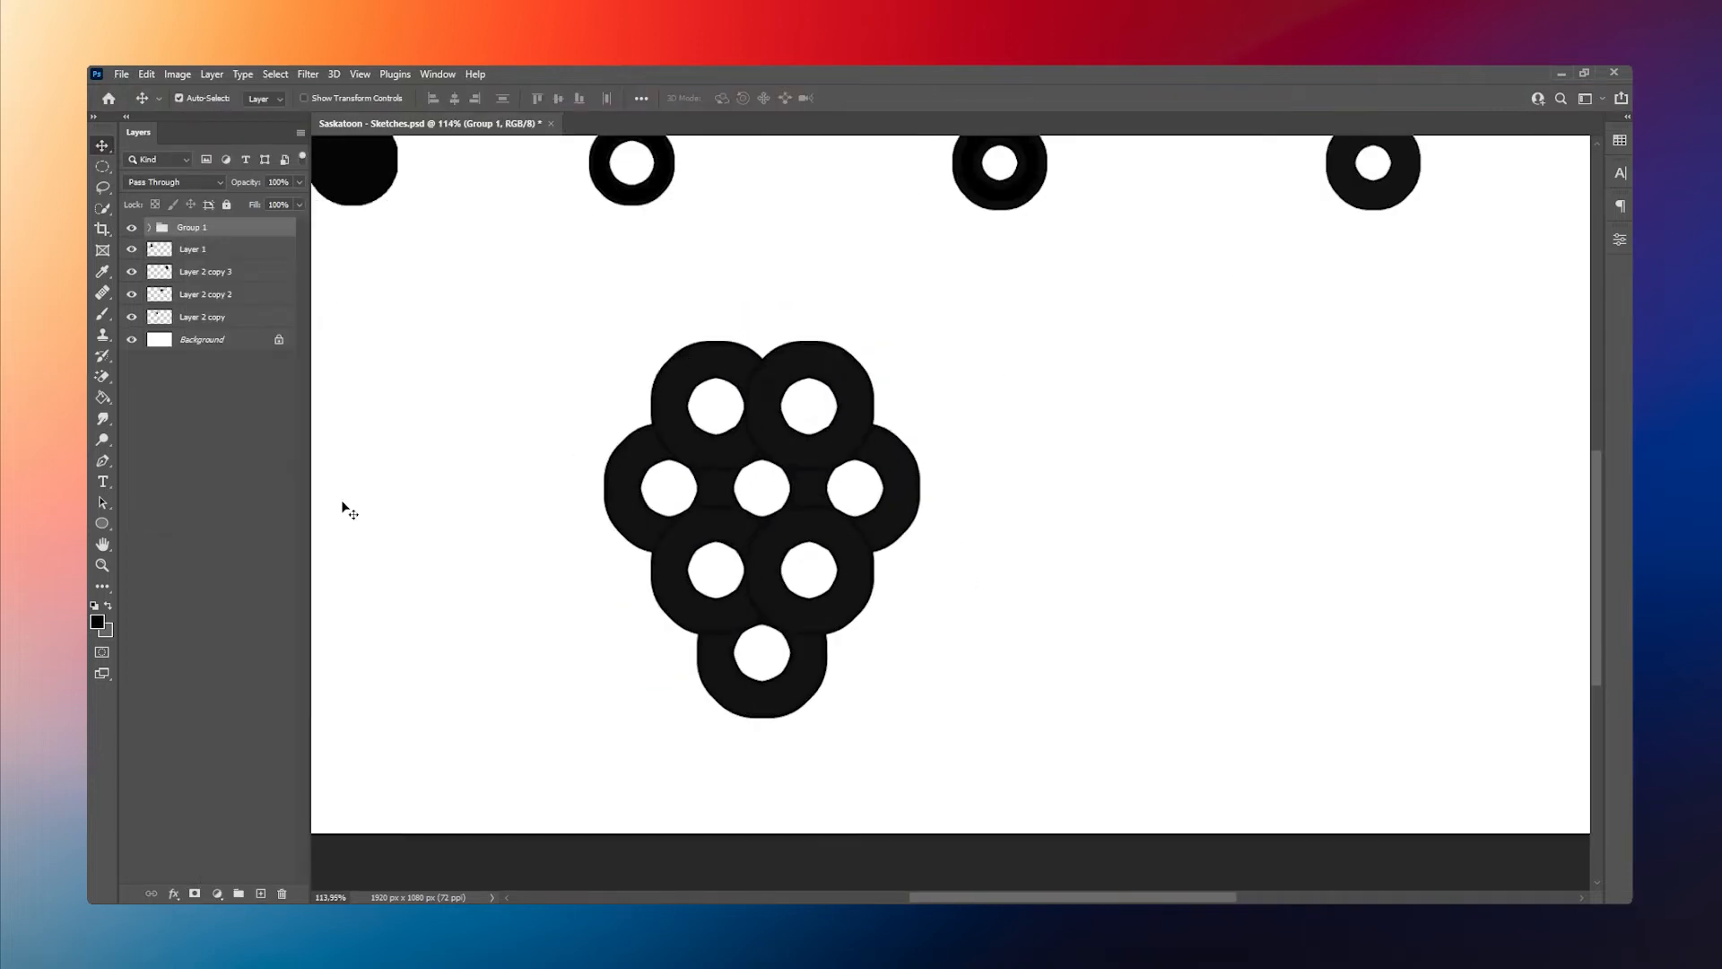
Delete the upper and outer parts of the two top rings to leave a forked stem shape
key("b")
left_click(341, 502, "alt")
left_click(149, 228)
left_click(215, 249)
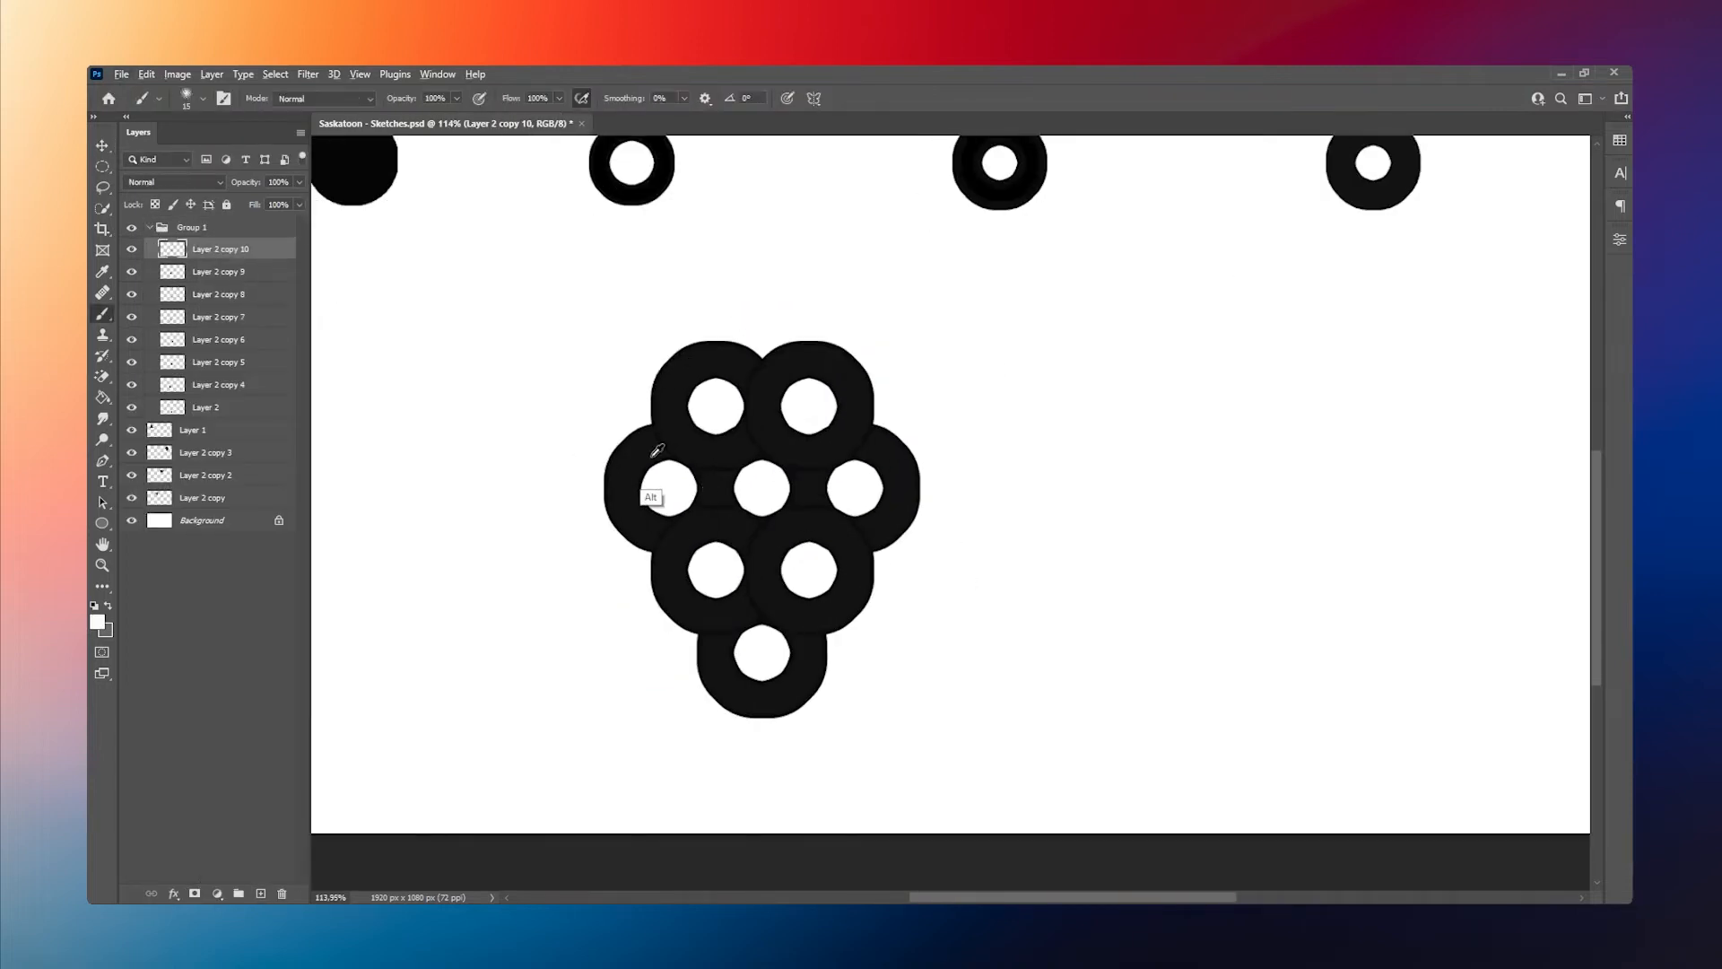
key("alt+bracketleft")
key("m")
left_click_drag(823, 295, 918, 536)
key("Delete")
key("ctrl+d")
Add layer masks to the two top ring layers of the cluster
key("v")
left_click(739, 483)
scroll(738, 453, "up", 3)
left_click(734, 456)
key("b")
key("alt+bracketright")
scroll(671, 415, "down", 2)
key("x")
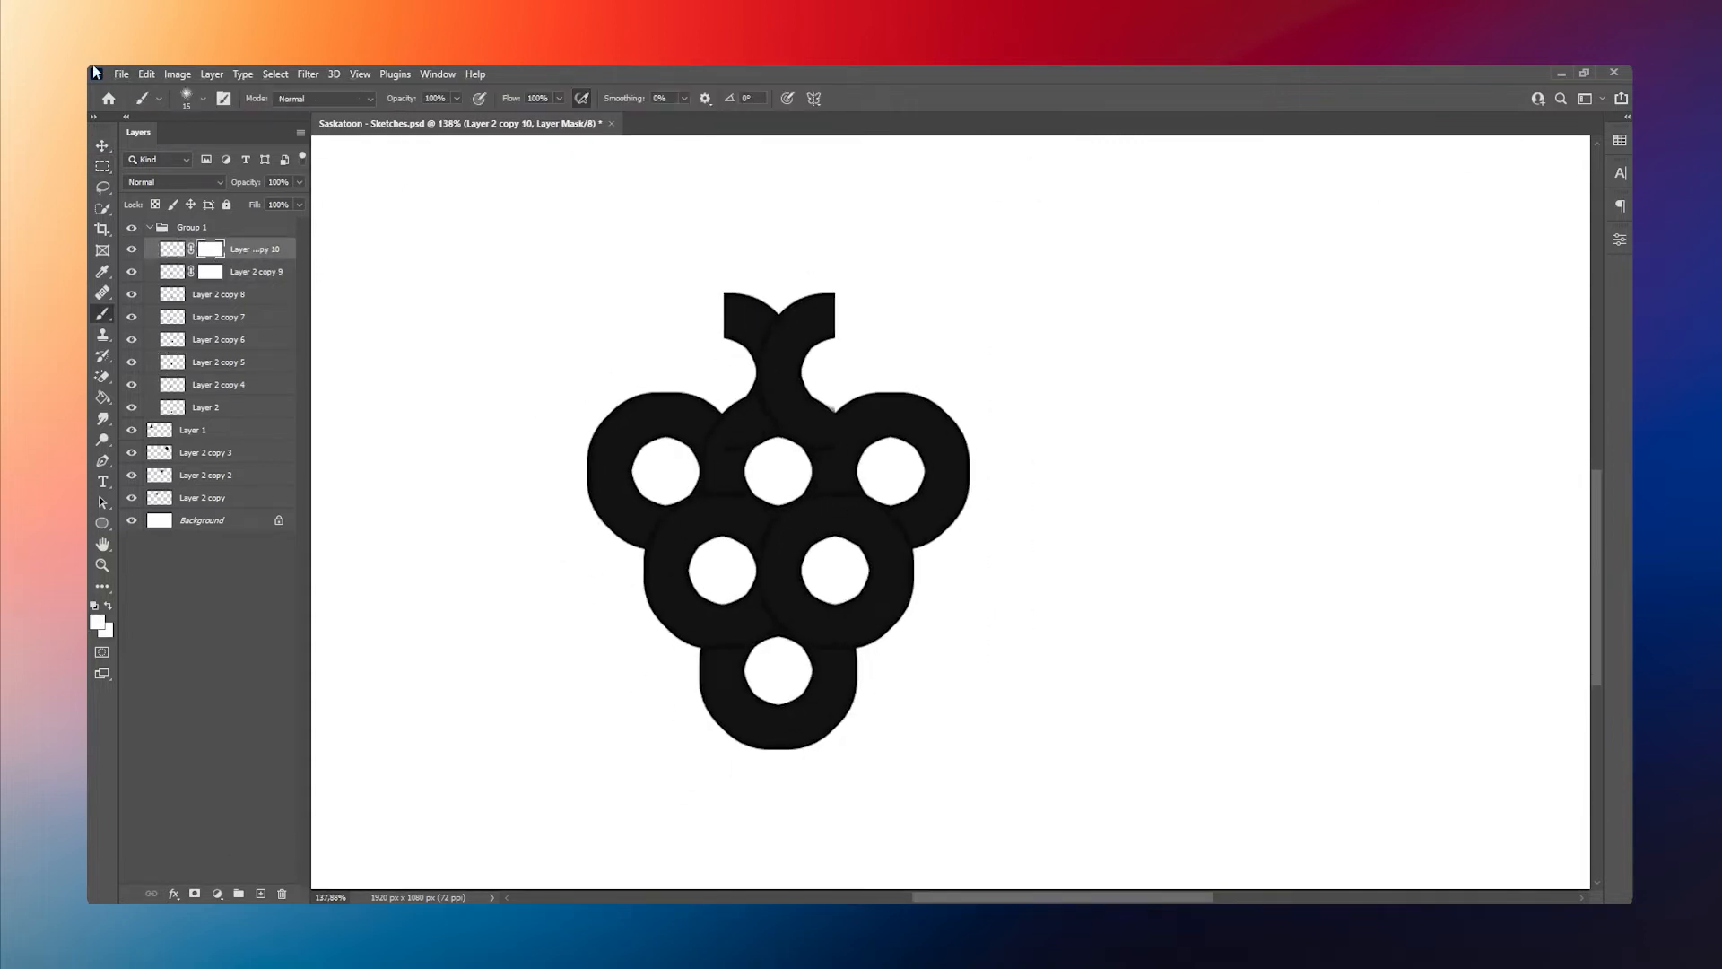
left_click(671, 574, "ctrl")
left_click(195, 893)
Merge the ring group into one layer and paint thin white gaps between the connected rings with the Brush
left_click(98, 621)
left_click(465, 549)
left_click(98, 621)
left_click(106, 738)
left_click(466, 525)
right_click(102, 376)
key("b")
left_click_drag(716, 409, 697, 446)
right_click(193, 227)
left_click(242, 682)
key("x")
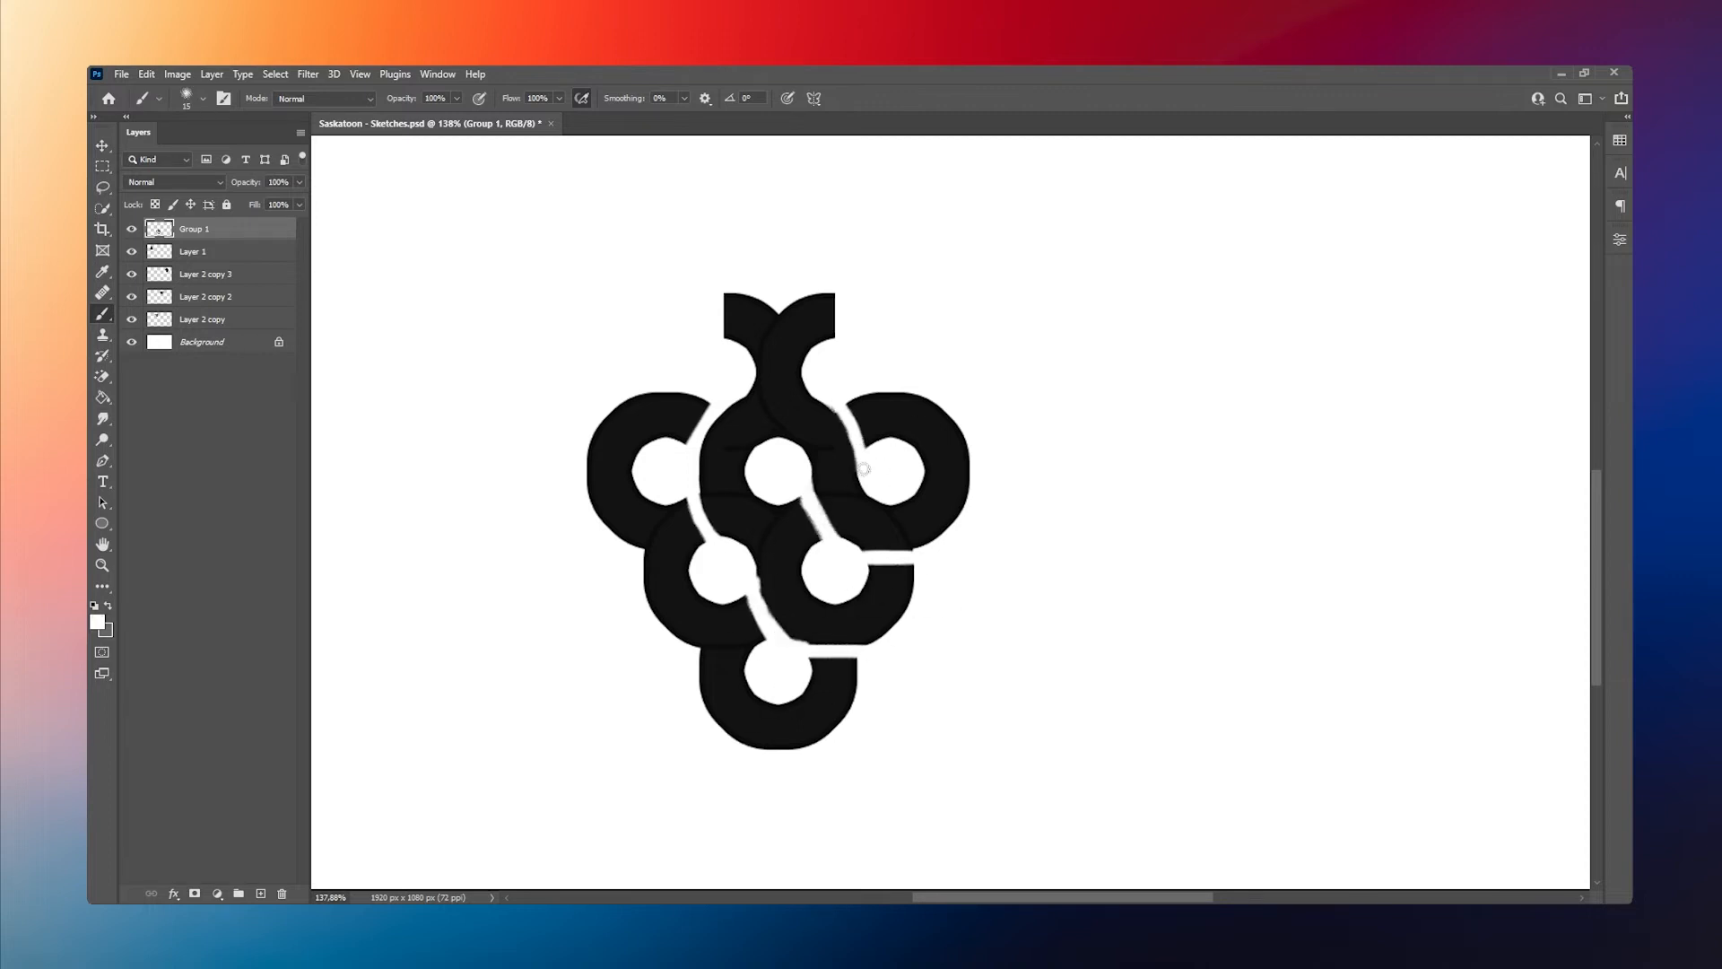
Scale down the gapped grape sketch and place it below the first sketch in a second row
scroll(702, 284, "down", 5)
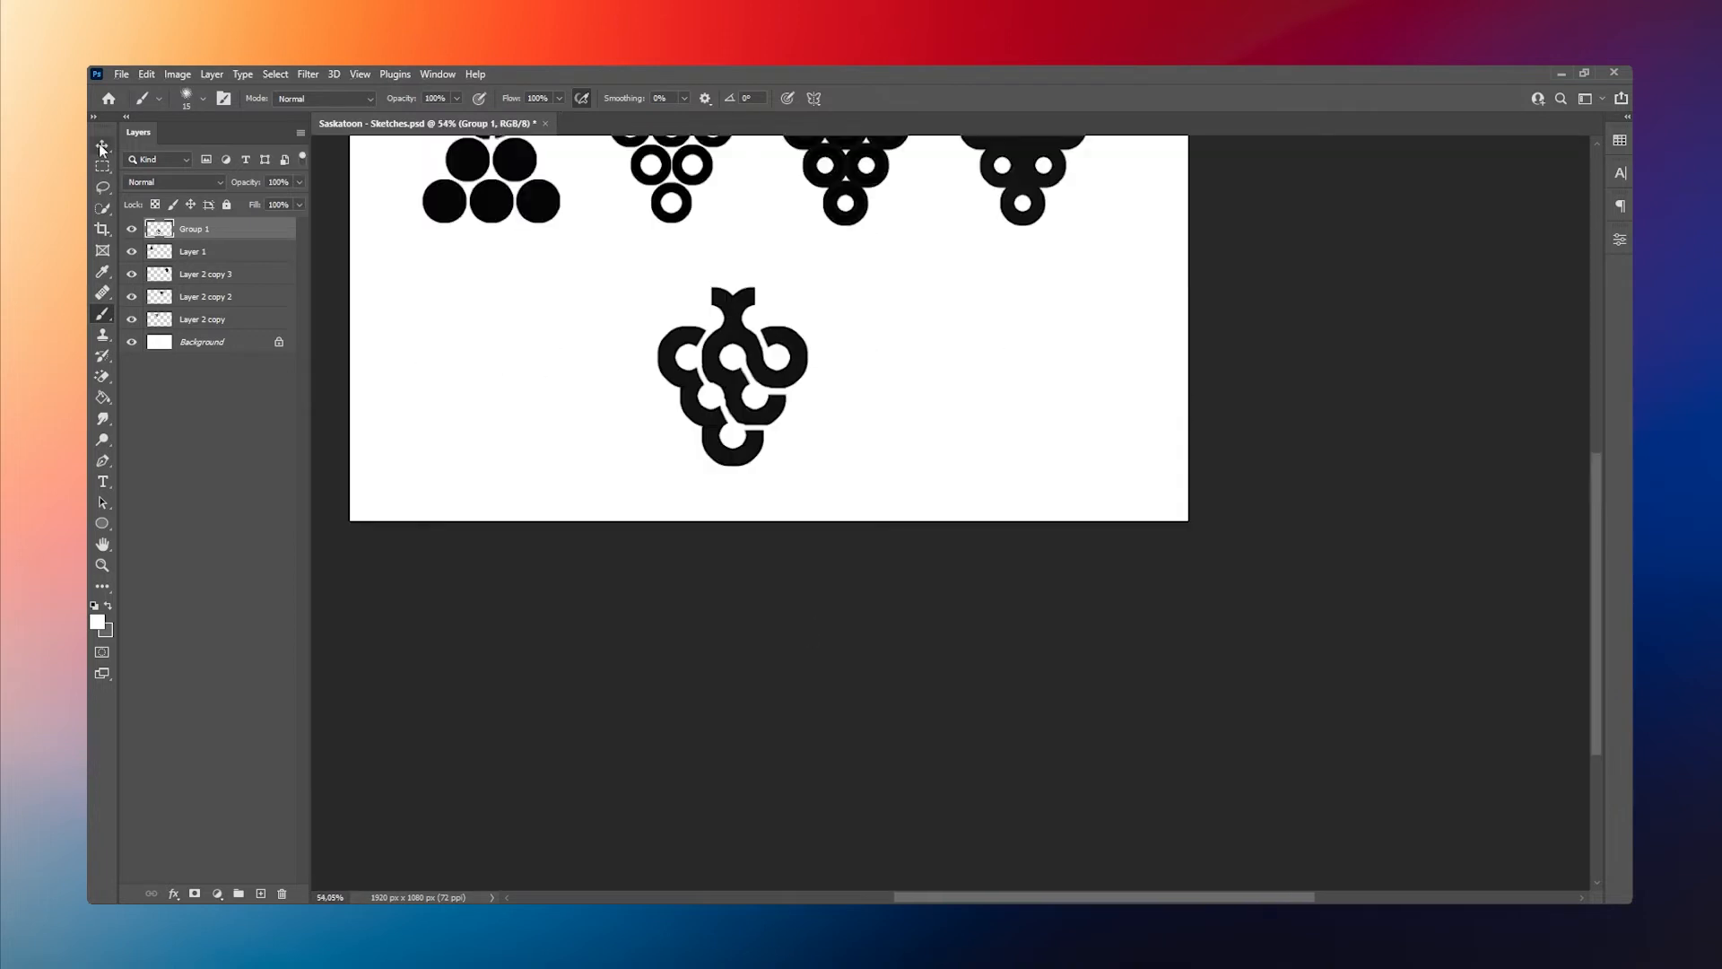
left_click(102, 145)
scroll(732, 502, "up", 3)
key("ctrl+t")
left_click_drag(732, 495, 731, 517)
left_click_drag(734, 595, 490, 595)
left_click(885, 98)
Group the four older sketch layers and hide the group
left_click(192, 252)
left_click(201, 319, "shift")
key("ctrl+g")
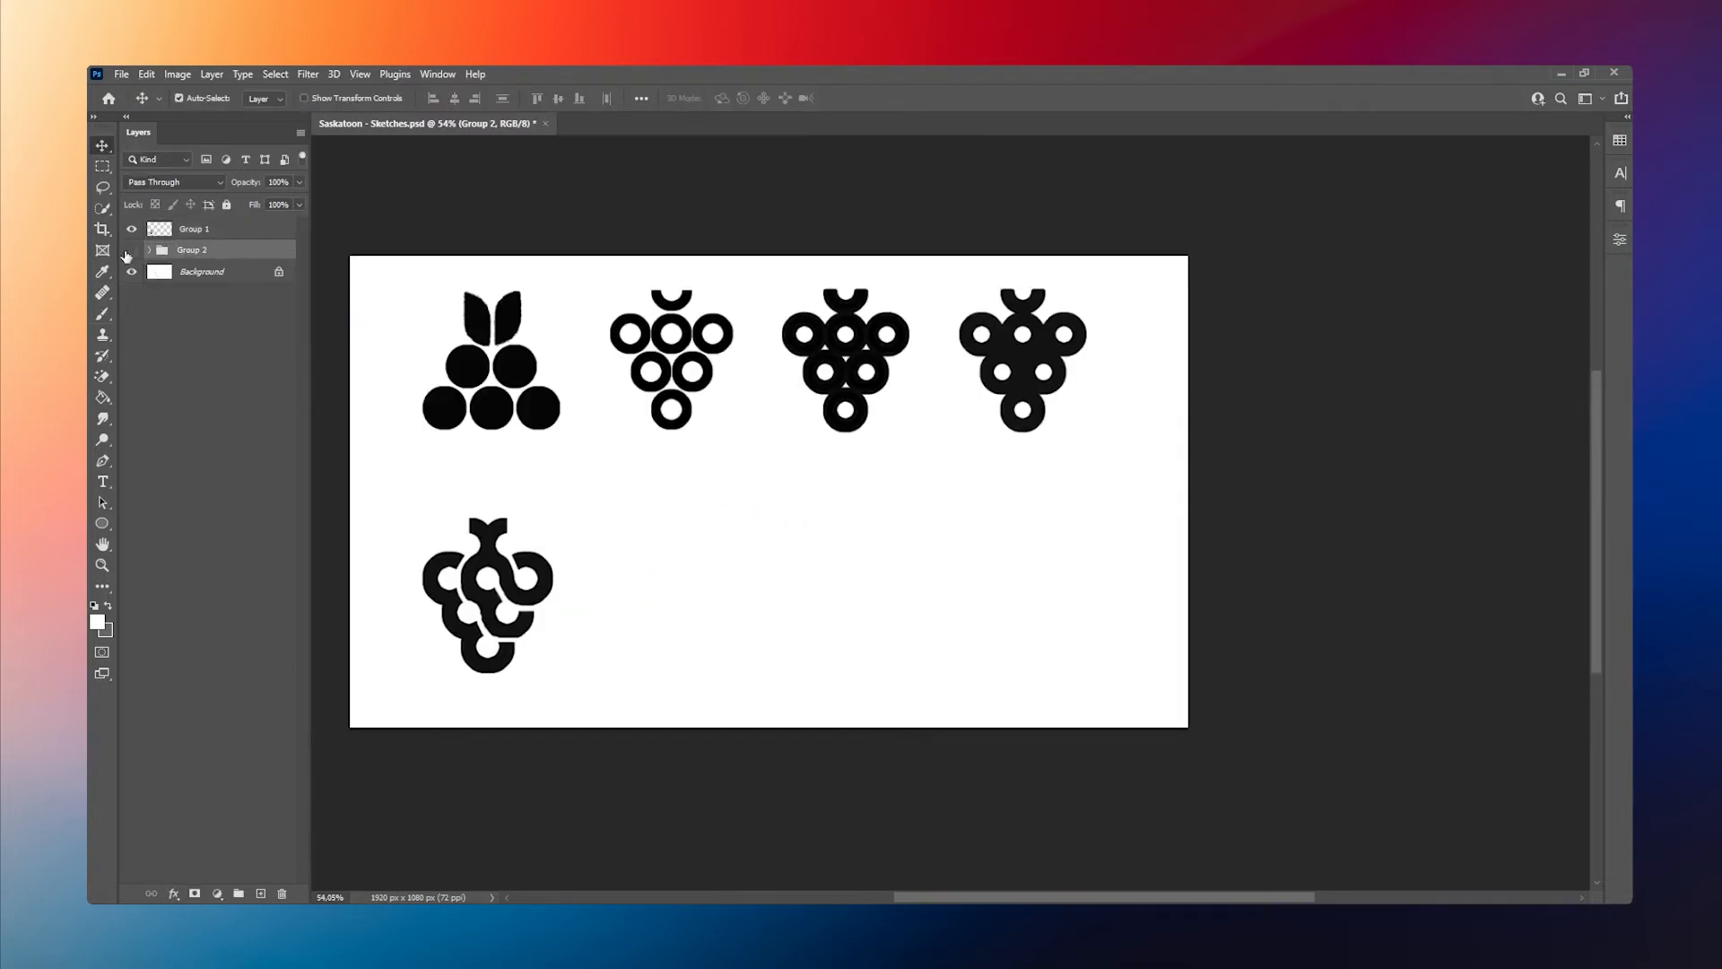
left_click(131, 250)
Center the remaining grape sketch on the canvas
key("ctrl+t")
key("ctrl+a")
left_click(455, 98)
left_click(174, 893)
key("Escape")
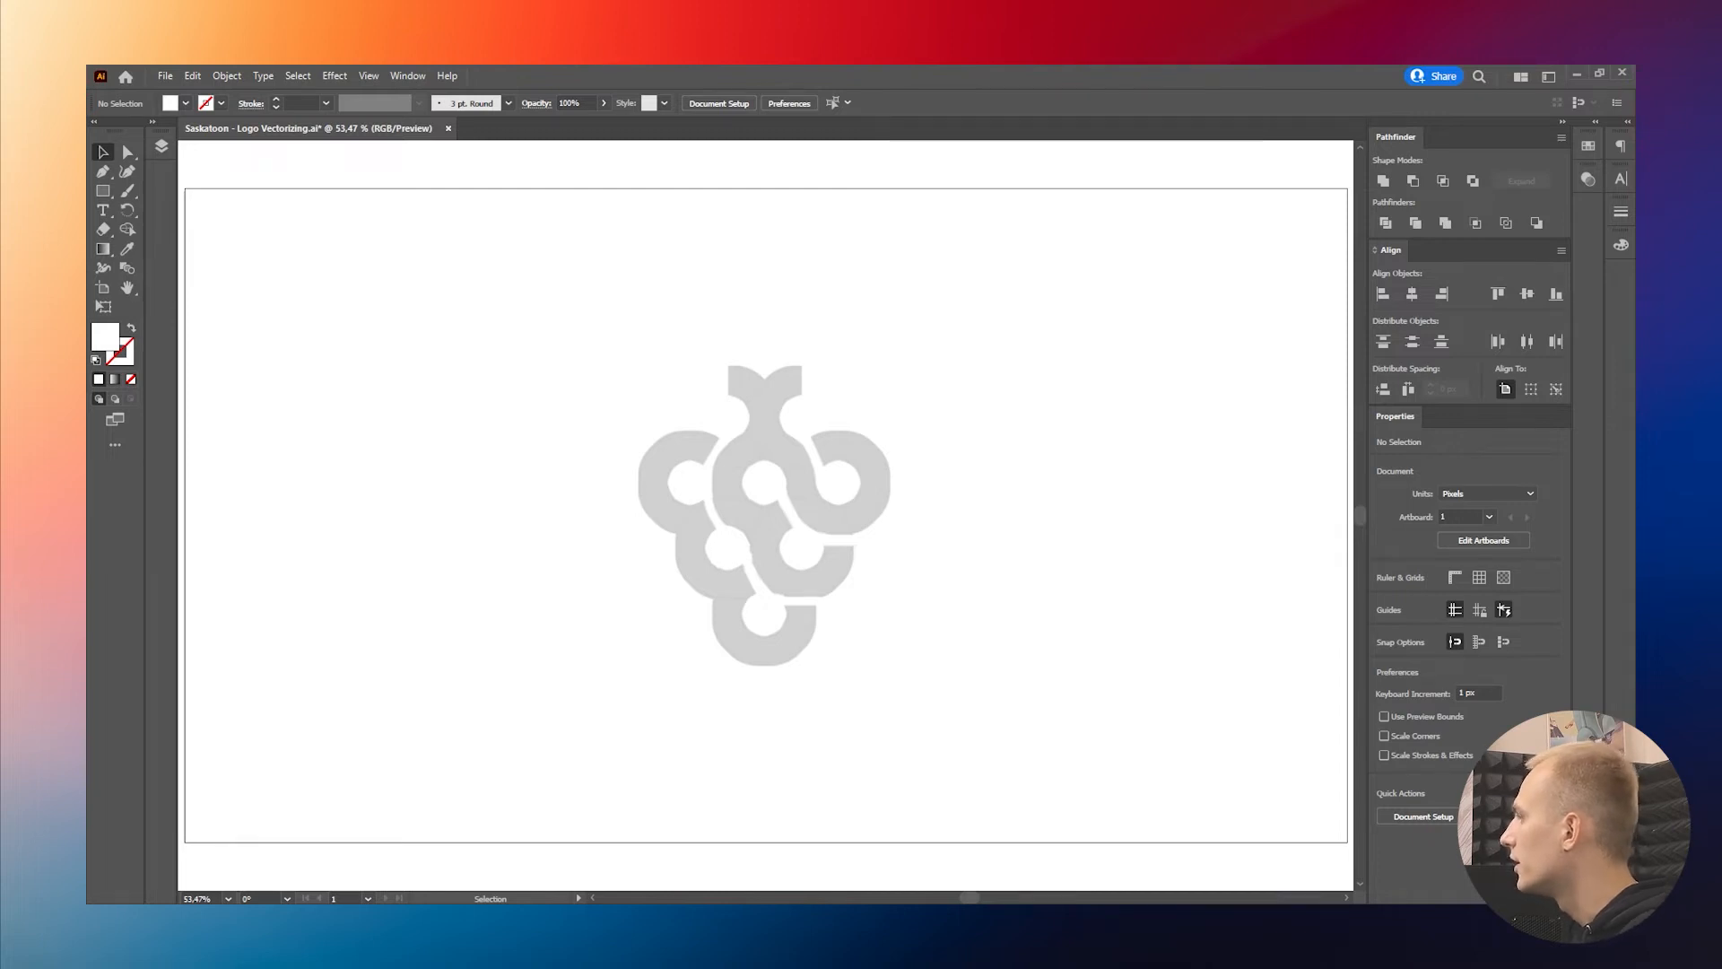
Switch to Illustrator, draw an unfilled circle with a 1 pt black stroke, and fit it over the sketch's left berry at about 138 px
left_click(102, 190)
left_click(164, 214)
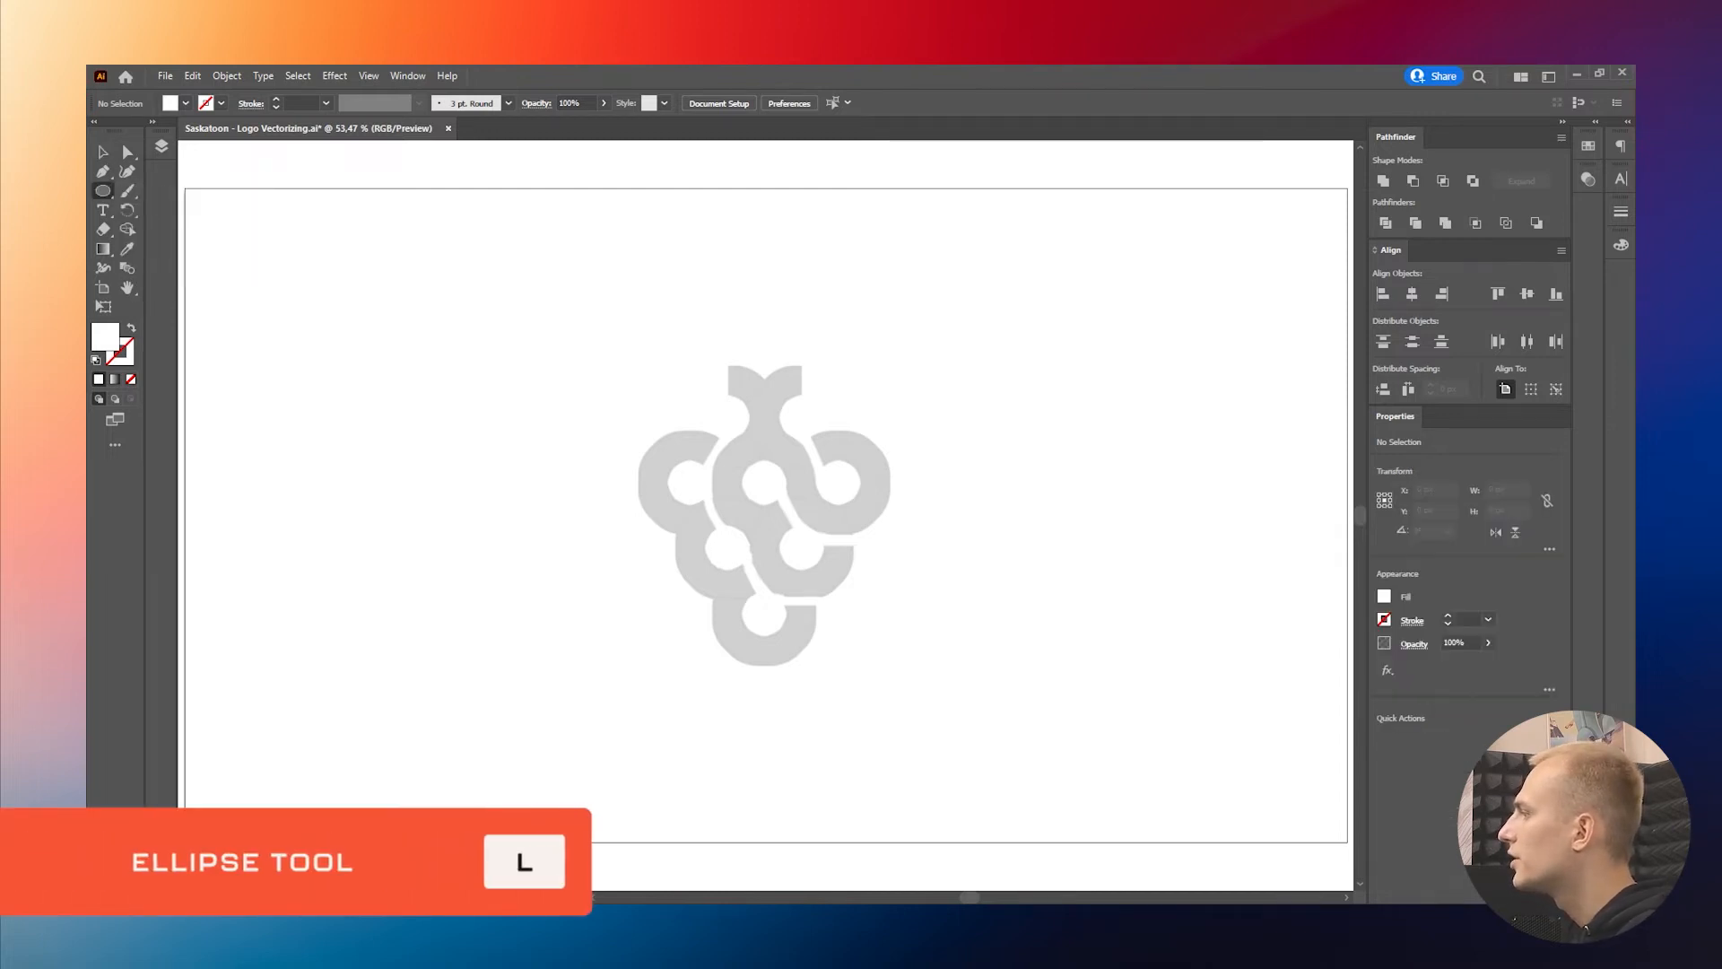
left_click_drag(584, 434, 604, 463)
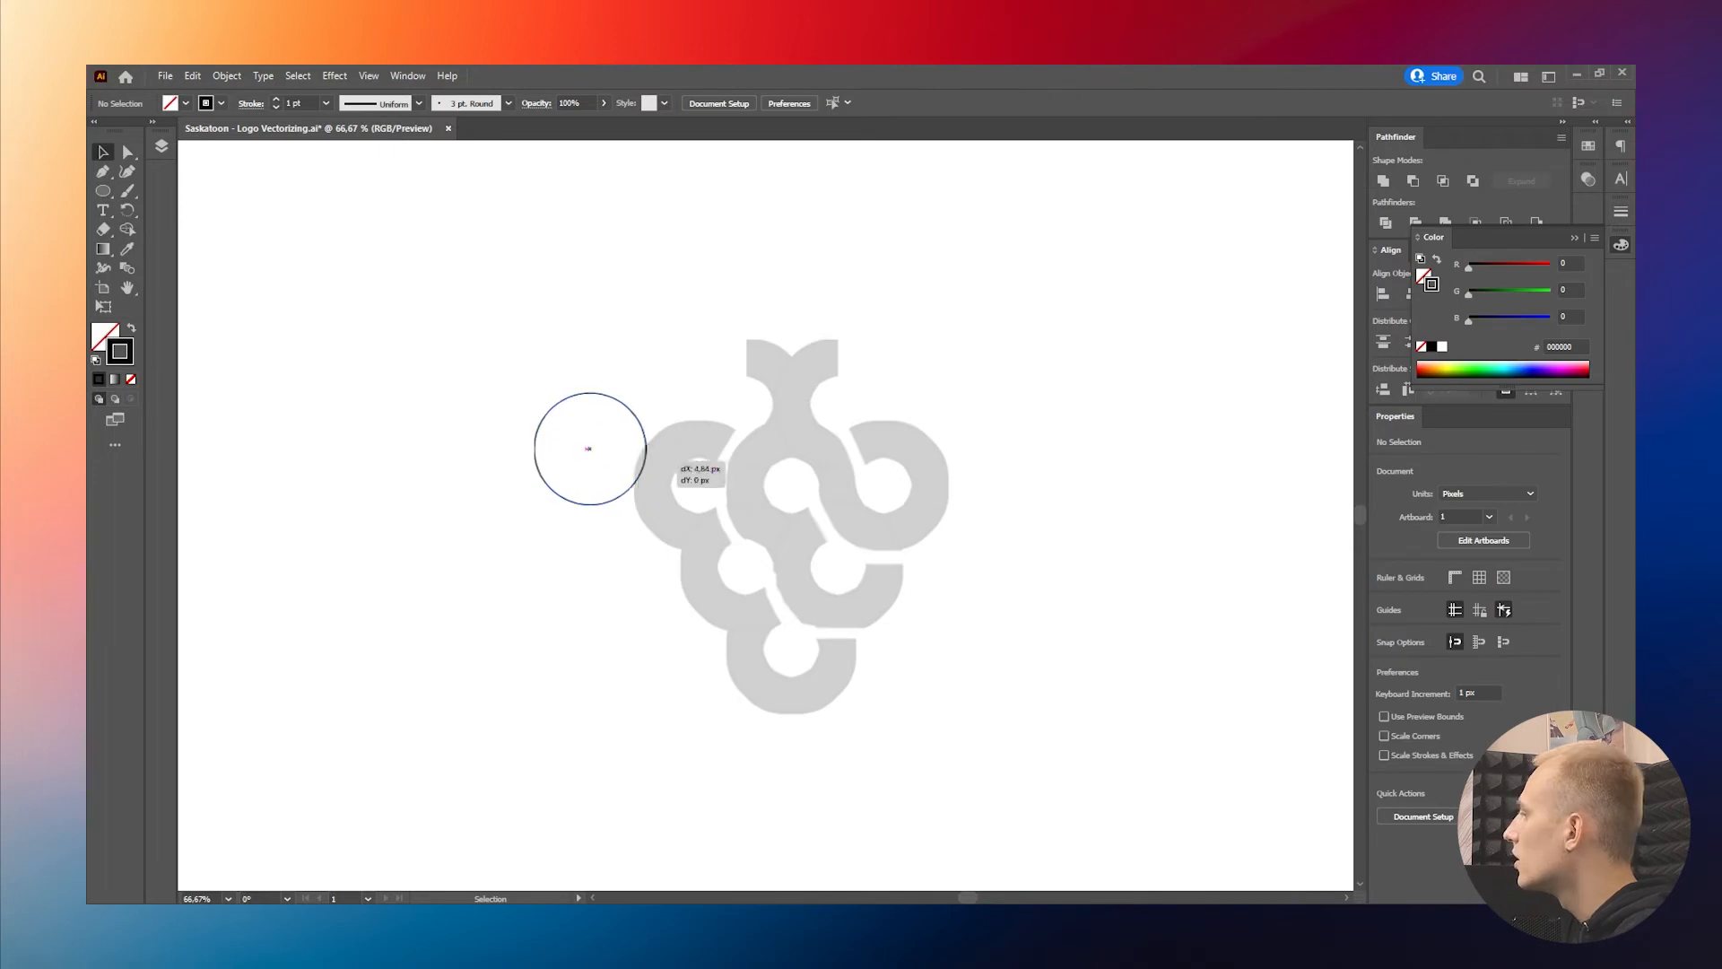
left_click_drag(588, 448, 762, 492)
left_click_drag(703, 543, 702, 535)
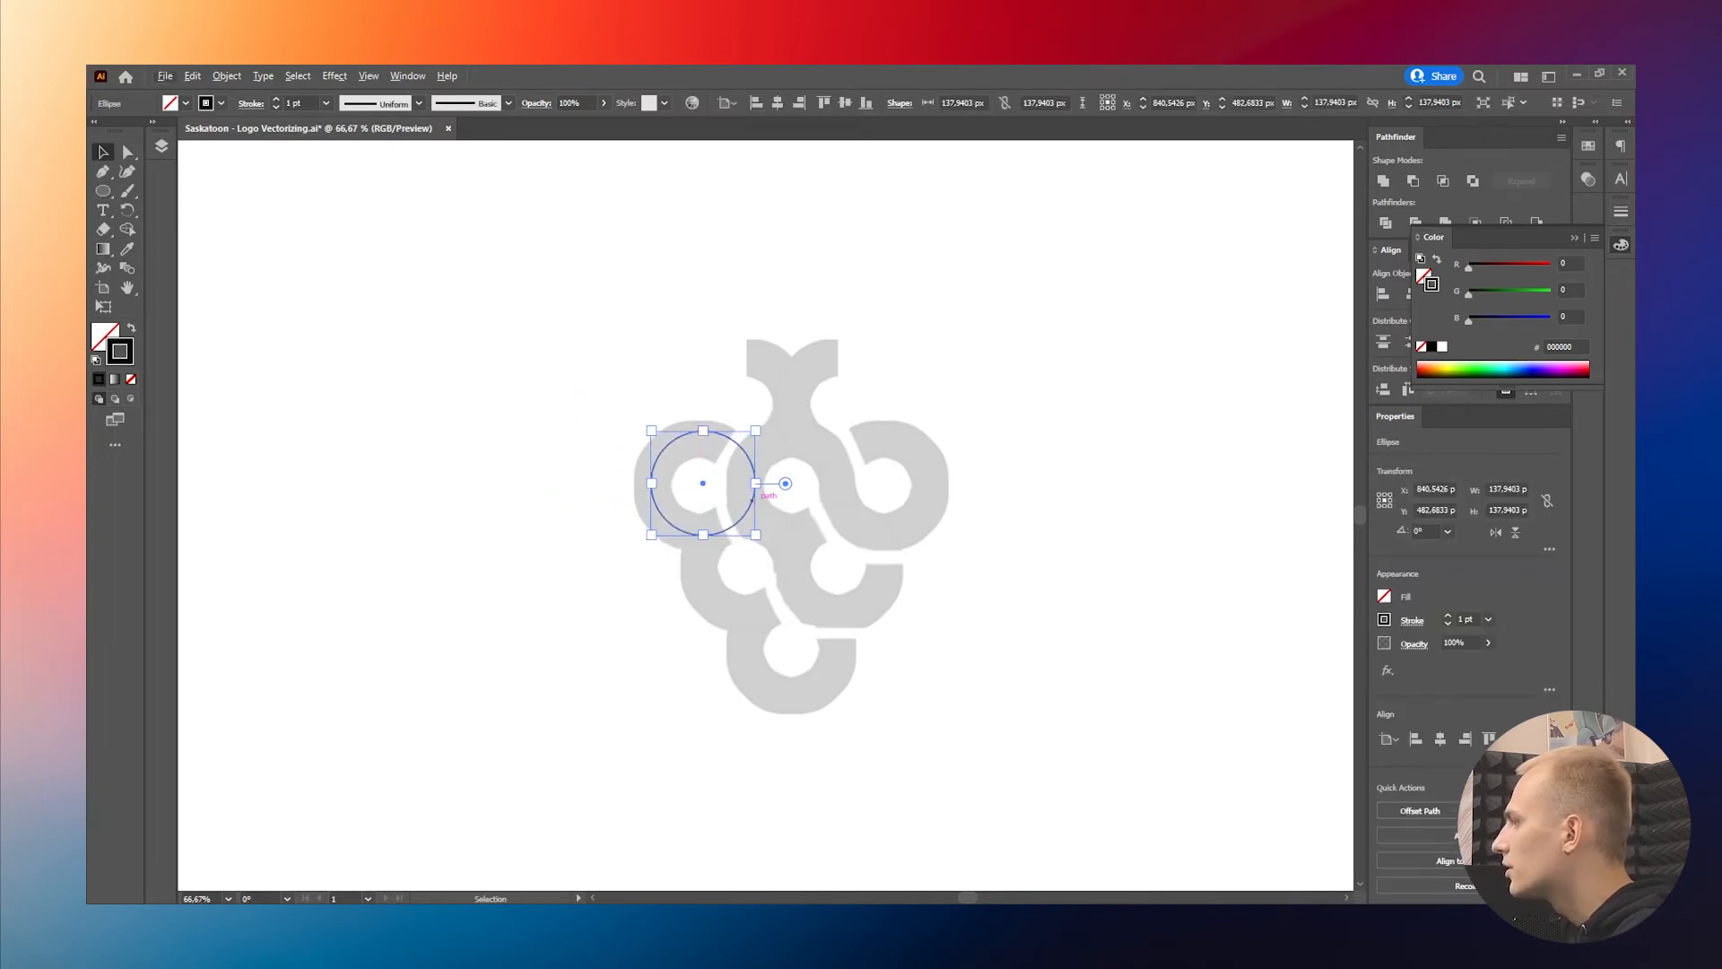
Shrink the circle to about 127.5 px so it follows the middle of the left berry's ring
scroll(758, 471, "up", 2)
left_click_drag(751, 469, 661, 459)
left_click(568, 335)
scroll(568, 335, "down", 2)
scroll(627, 367, "up", 1)
left_click(632, 368)
key("ctrl+shift+a")
Copy the circle twice to the right to make a touching row of three, and slightly shrink the row
left_click_drag(550, 459, 767, 459)
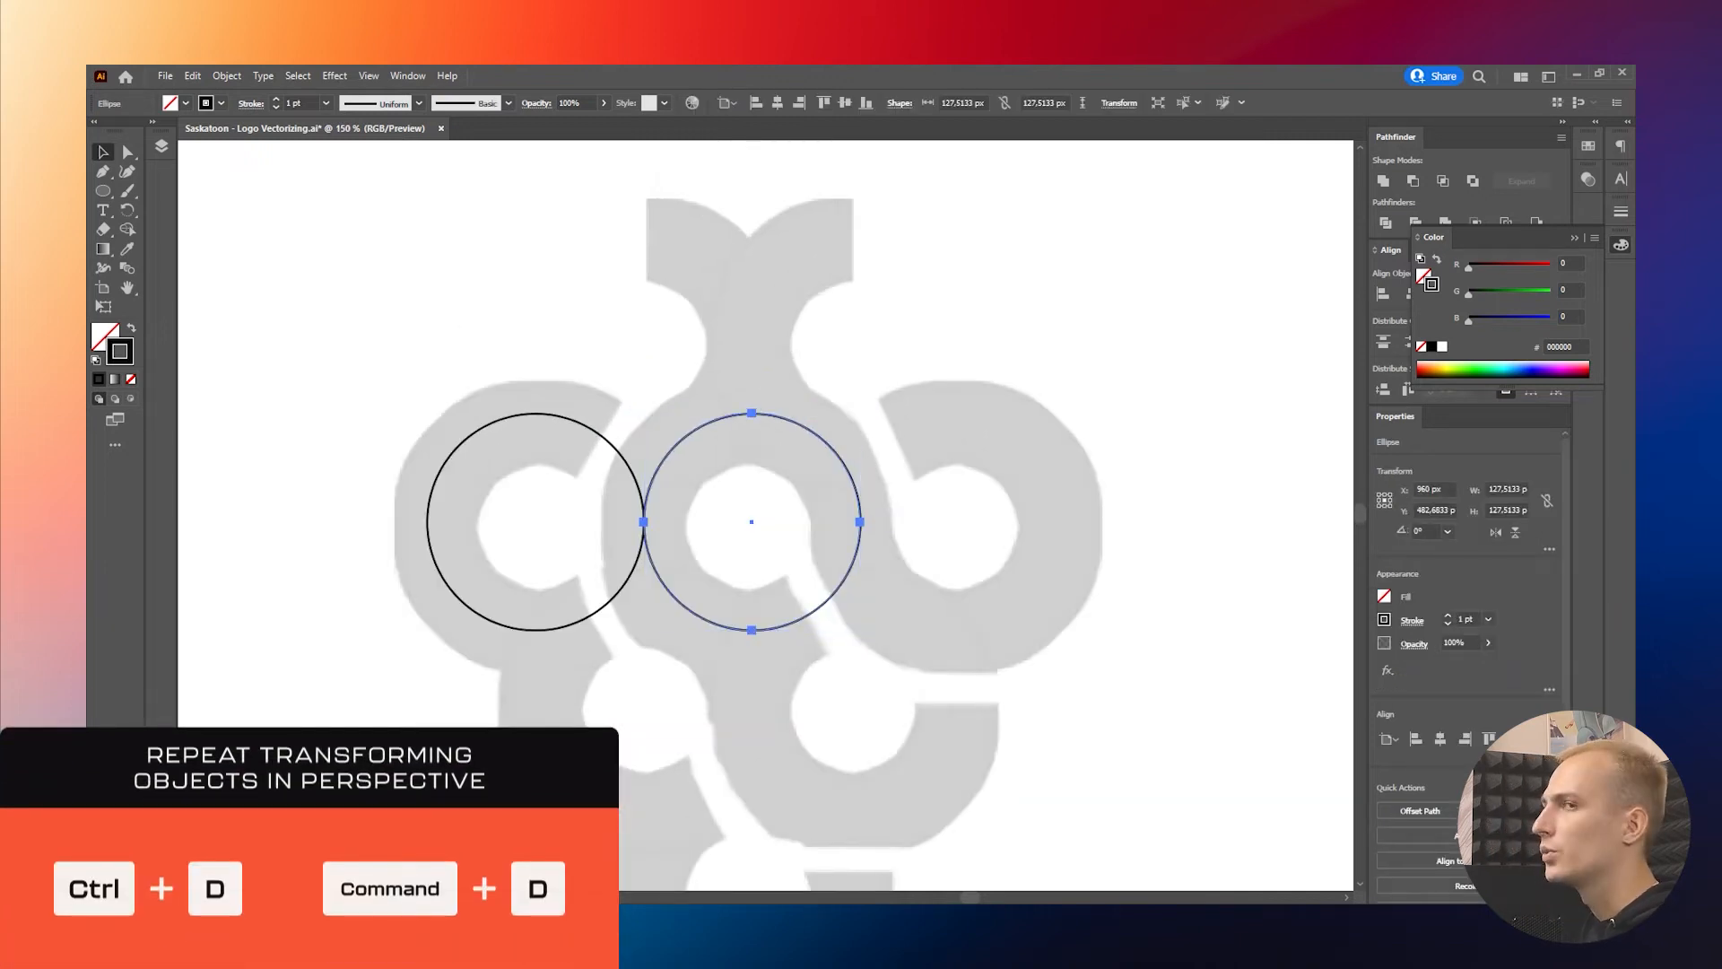
key("ctrl+d")
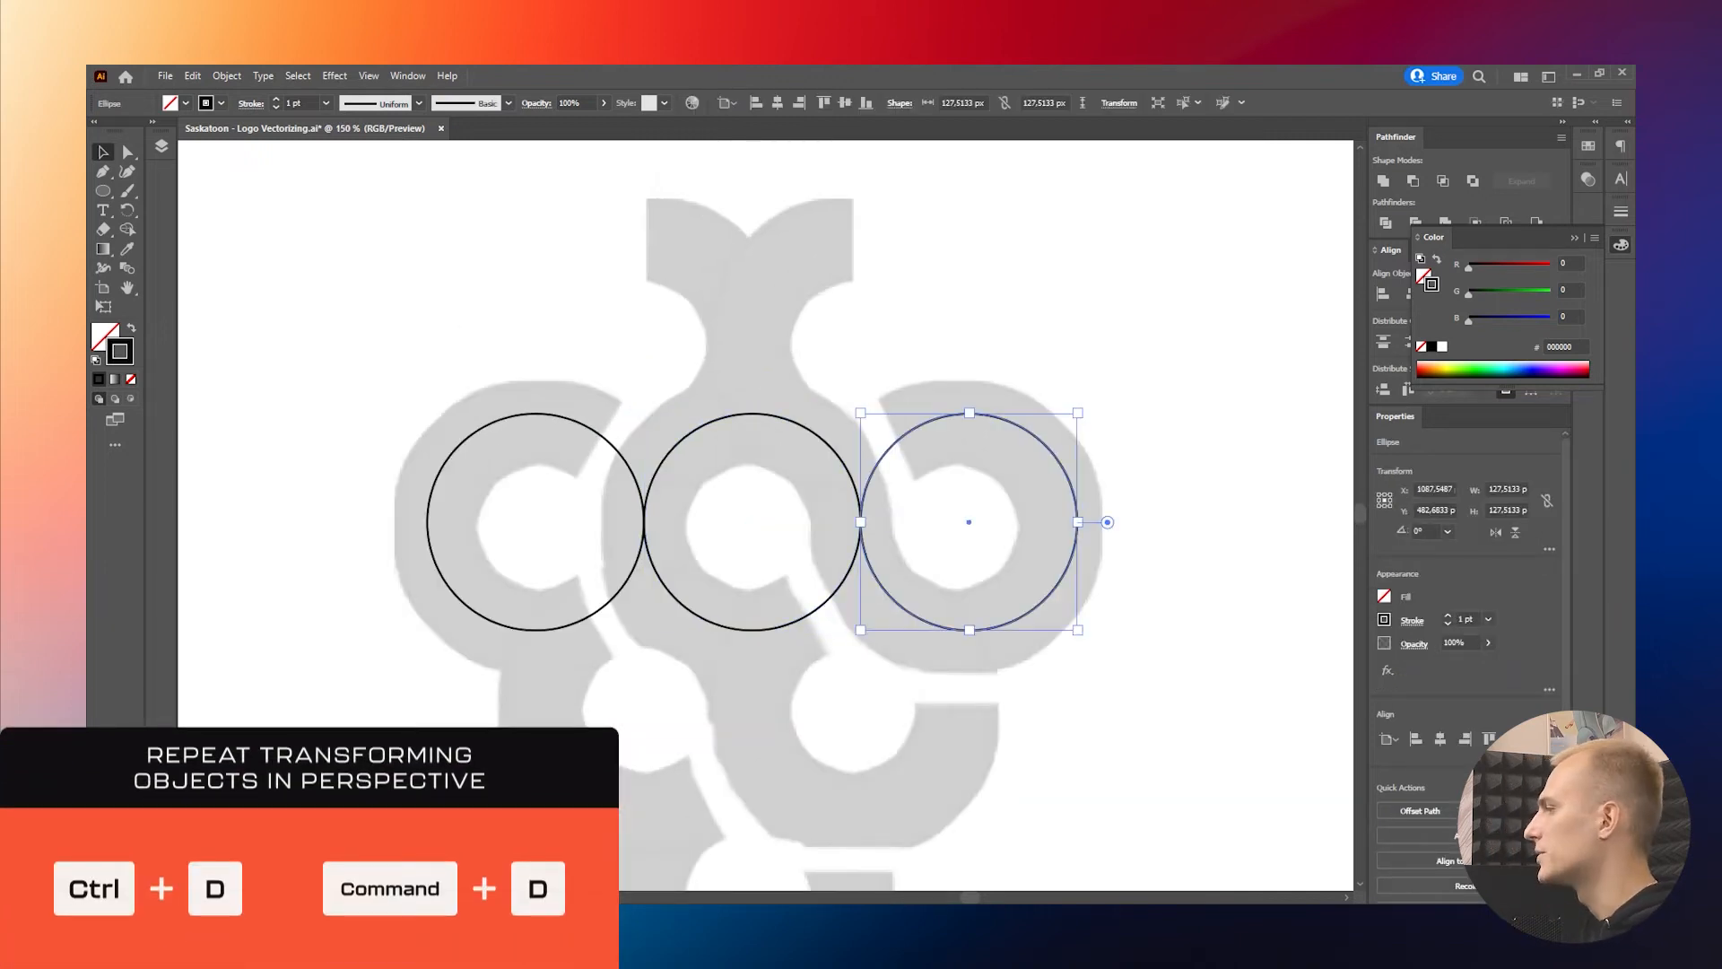
key("ctrl+a")
left_click_drag(1077, 521, 1061, 521)
Copy the row of circles diagonally above the original and delete the extra circle to leave a pair
key("ctrl+minus")
left_click_drag(682, 448, 758, 312)
left_click_drag(1105, 258, 1037, 323)
key("Delete")
key("ctrl+plus")
key("ctrl+plus")
In outline view, adjust the upper pair to touch the row below and complete the eight-circle cluster
key("ctrl+y")
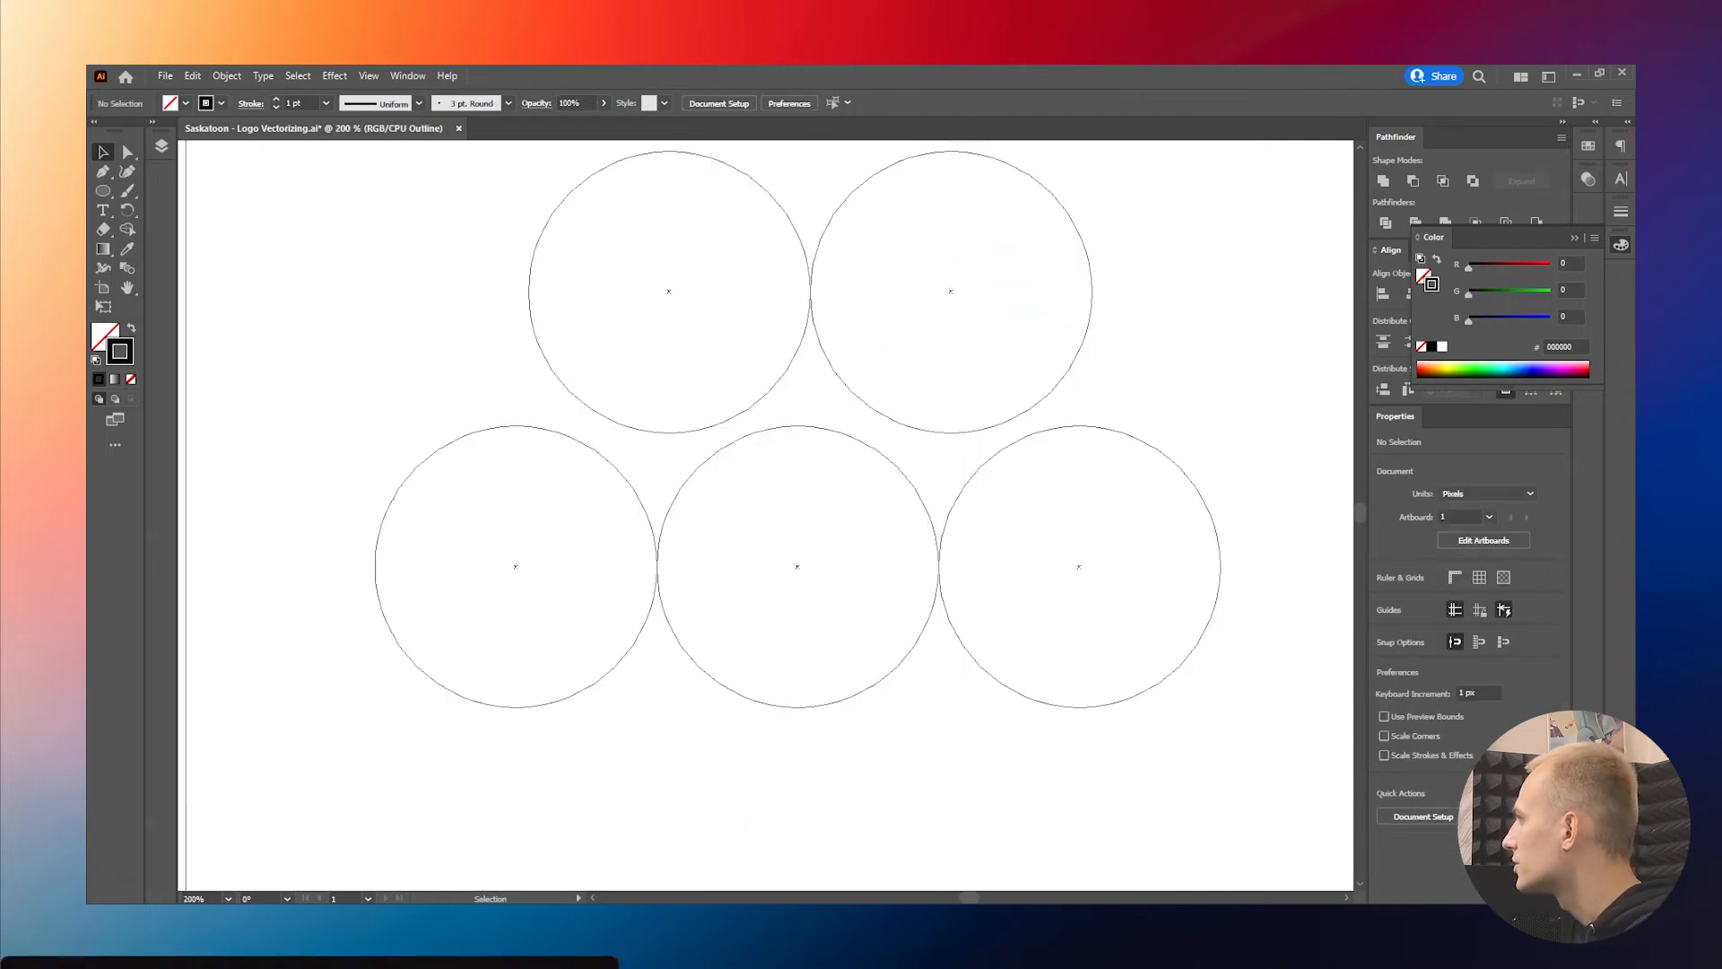
left_click_drag(428, 213, 1162, 393)
scroll(674, 441, "up", 3)
left_click_drag(567, 402, 674, 412)
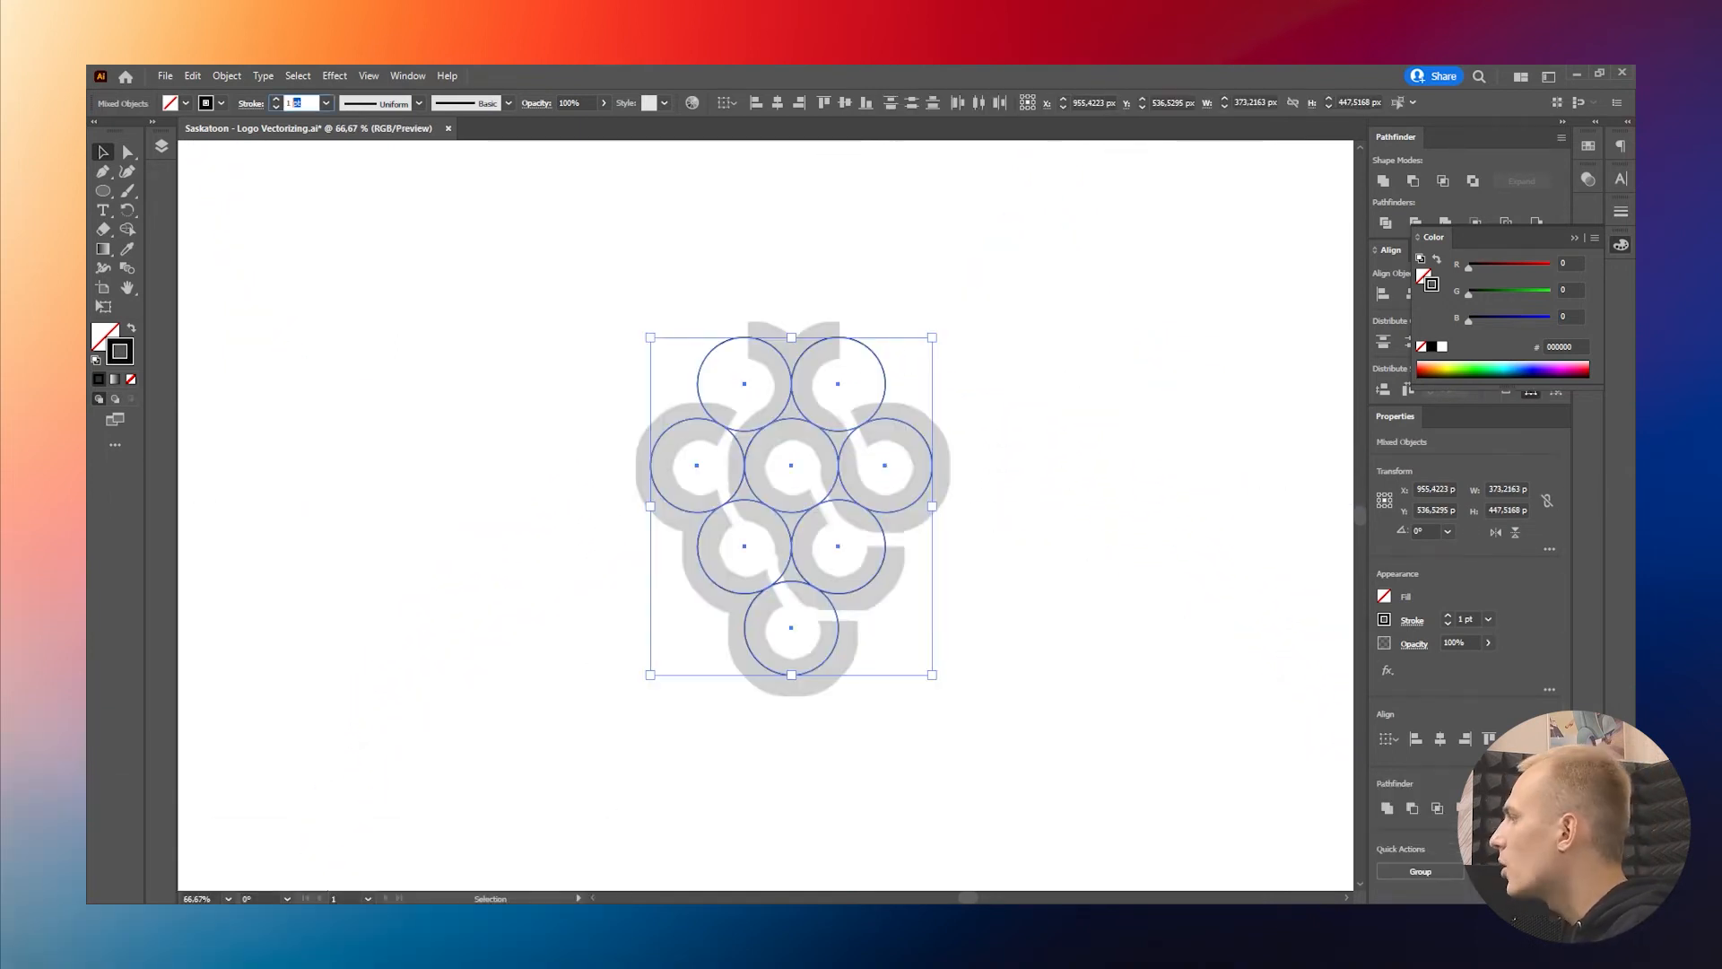
Set the stroke of all the cluster's circles to 70 pt
type("70")
key("Return")
left_click(1001, 554)
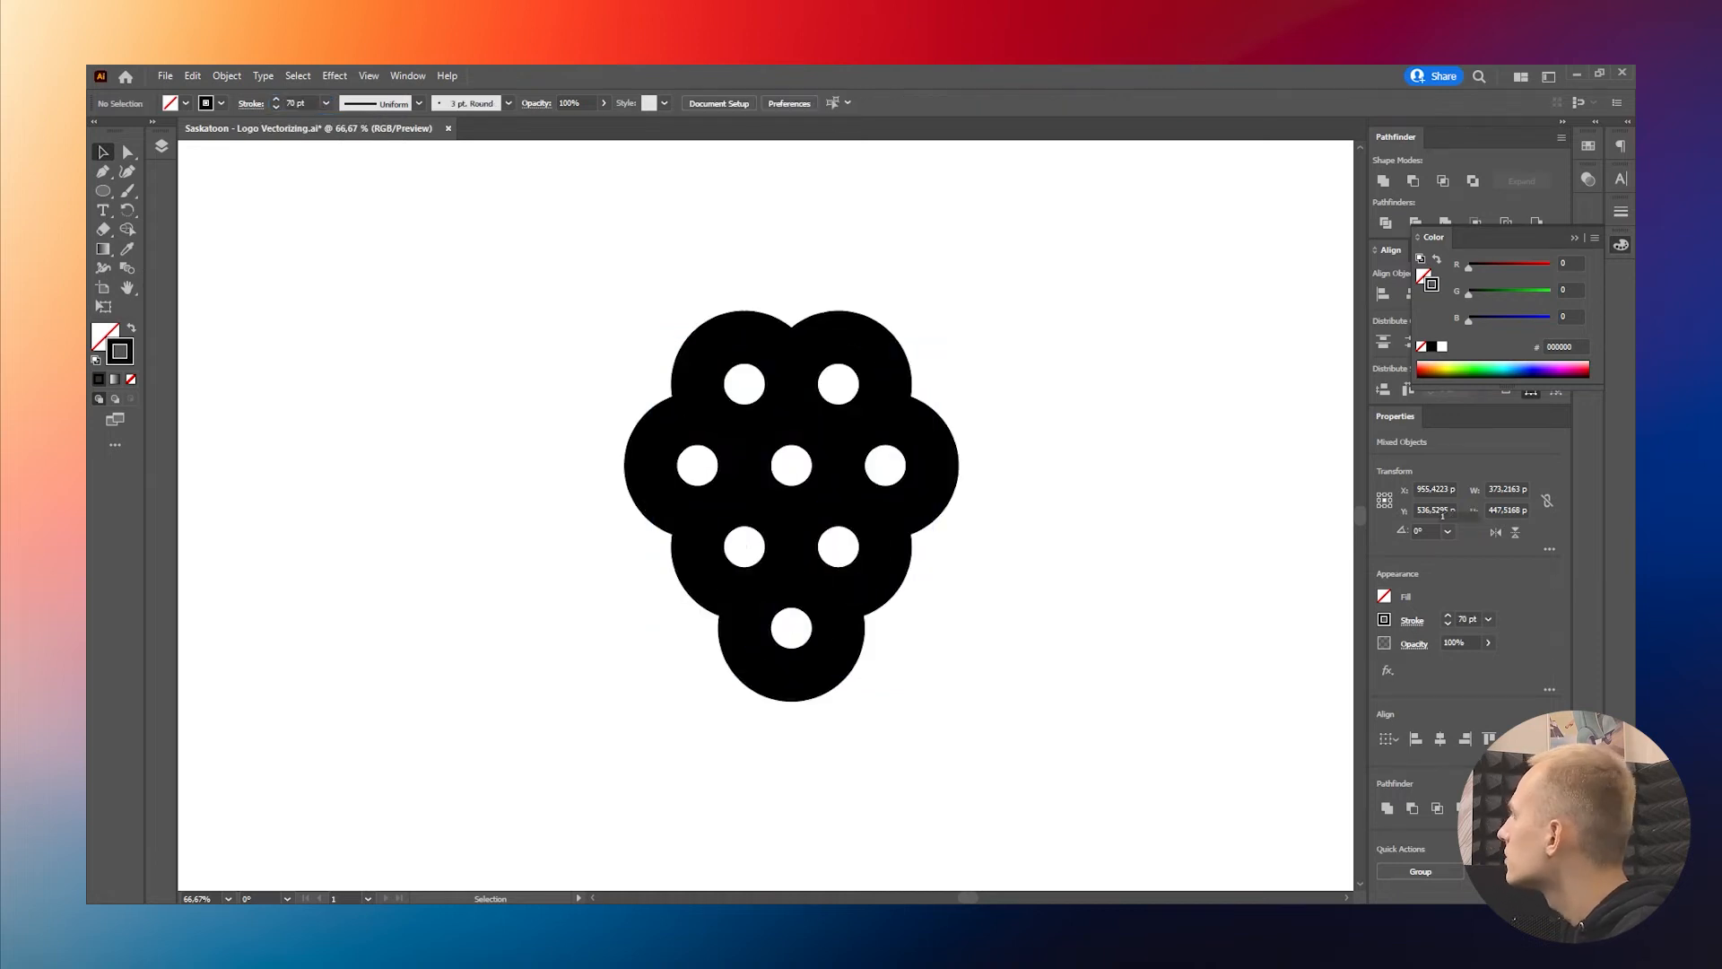
Enlarge the circle cluster to about 415 px wide and 498 px high, measured along the paths
scroll(1001, 554, "down", 1)
scroll(969, 556, "up", 2)
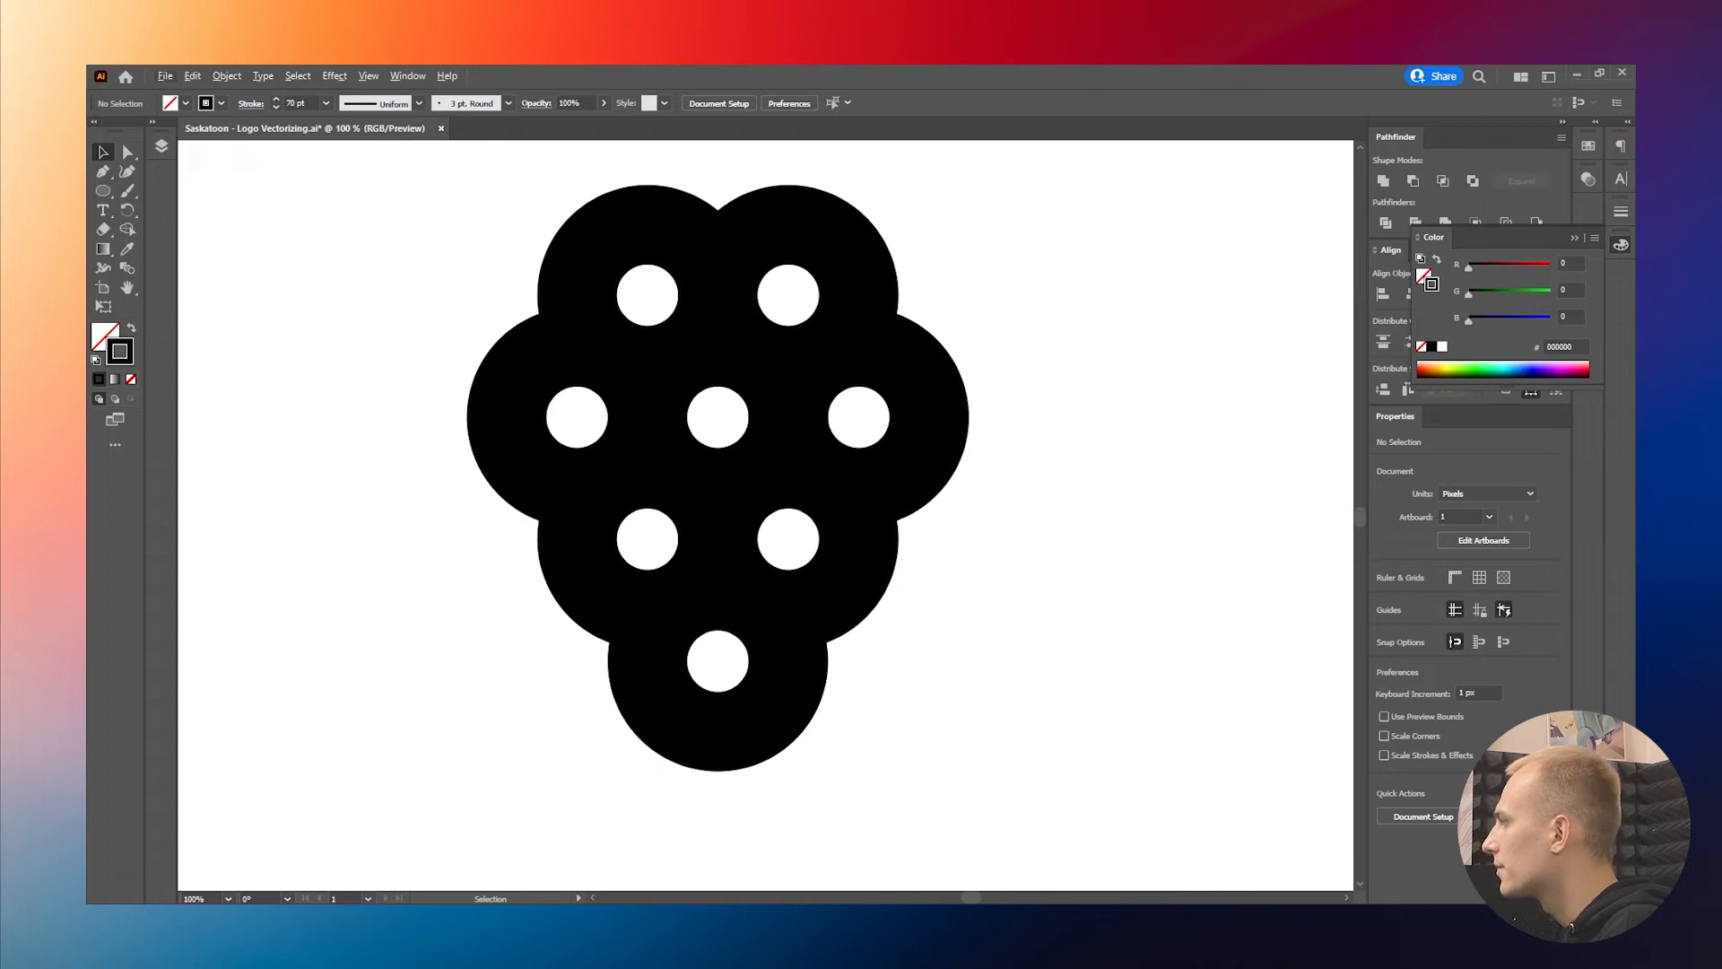
scroll(968, 740, "down", 3)
scroll(969, 740, "up", 2)
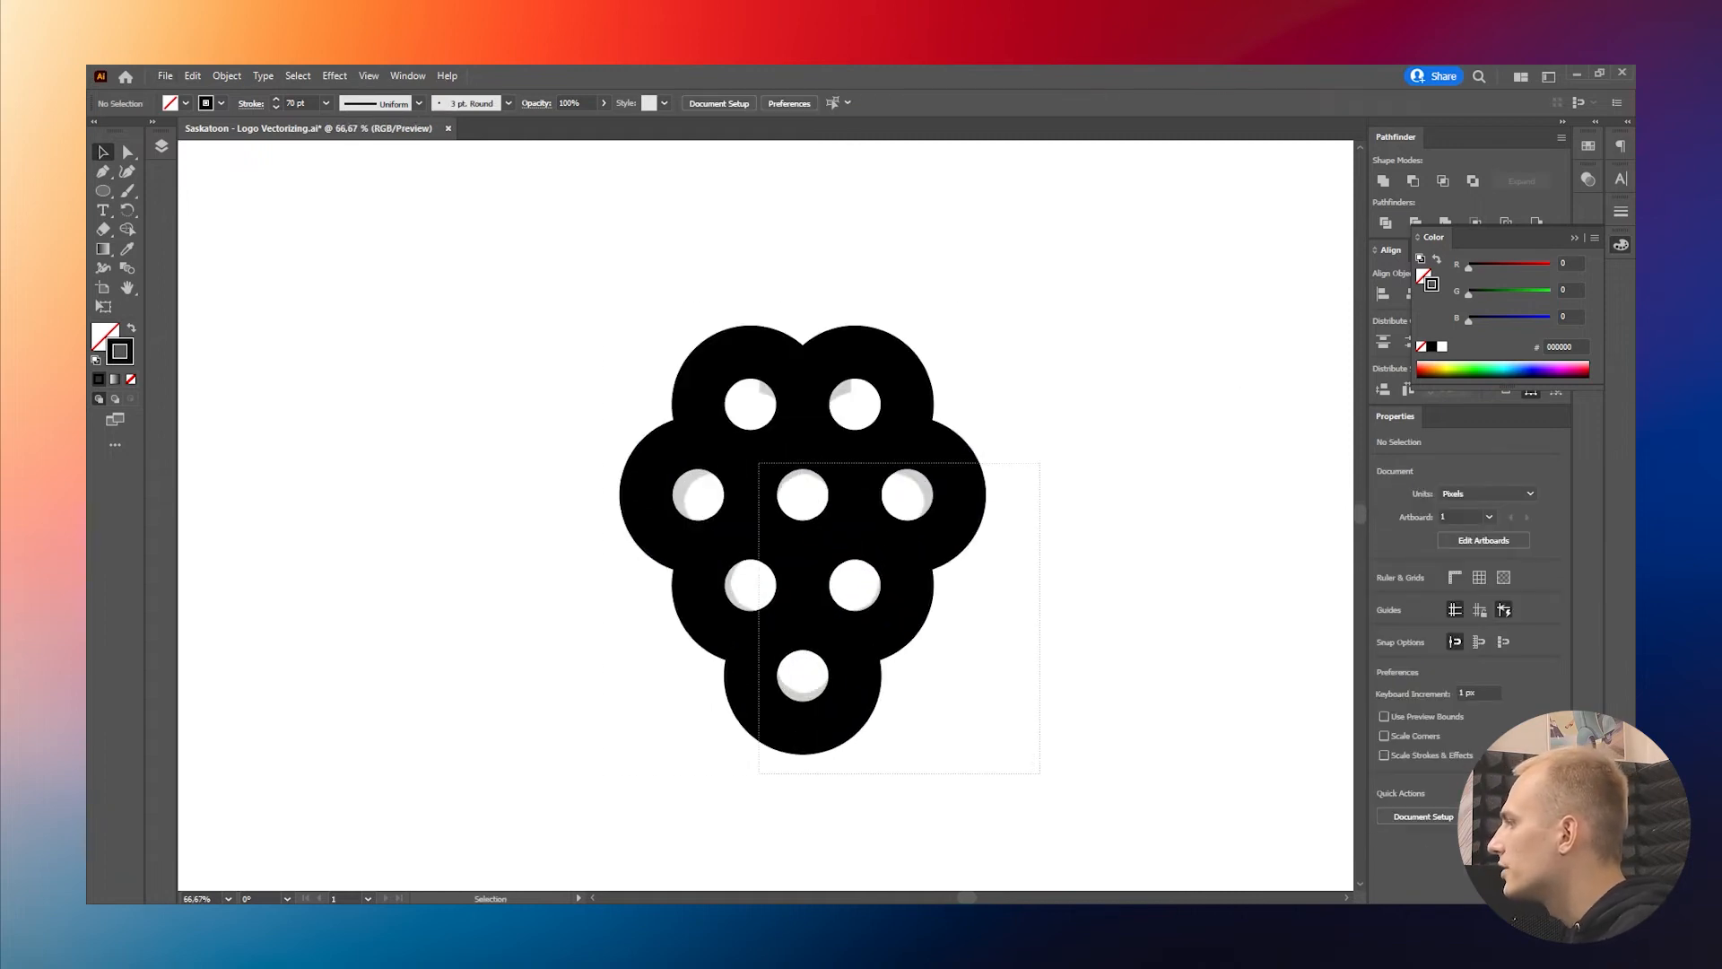
left_click_drag(919, 644, 917, 314)
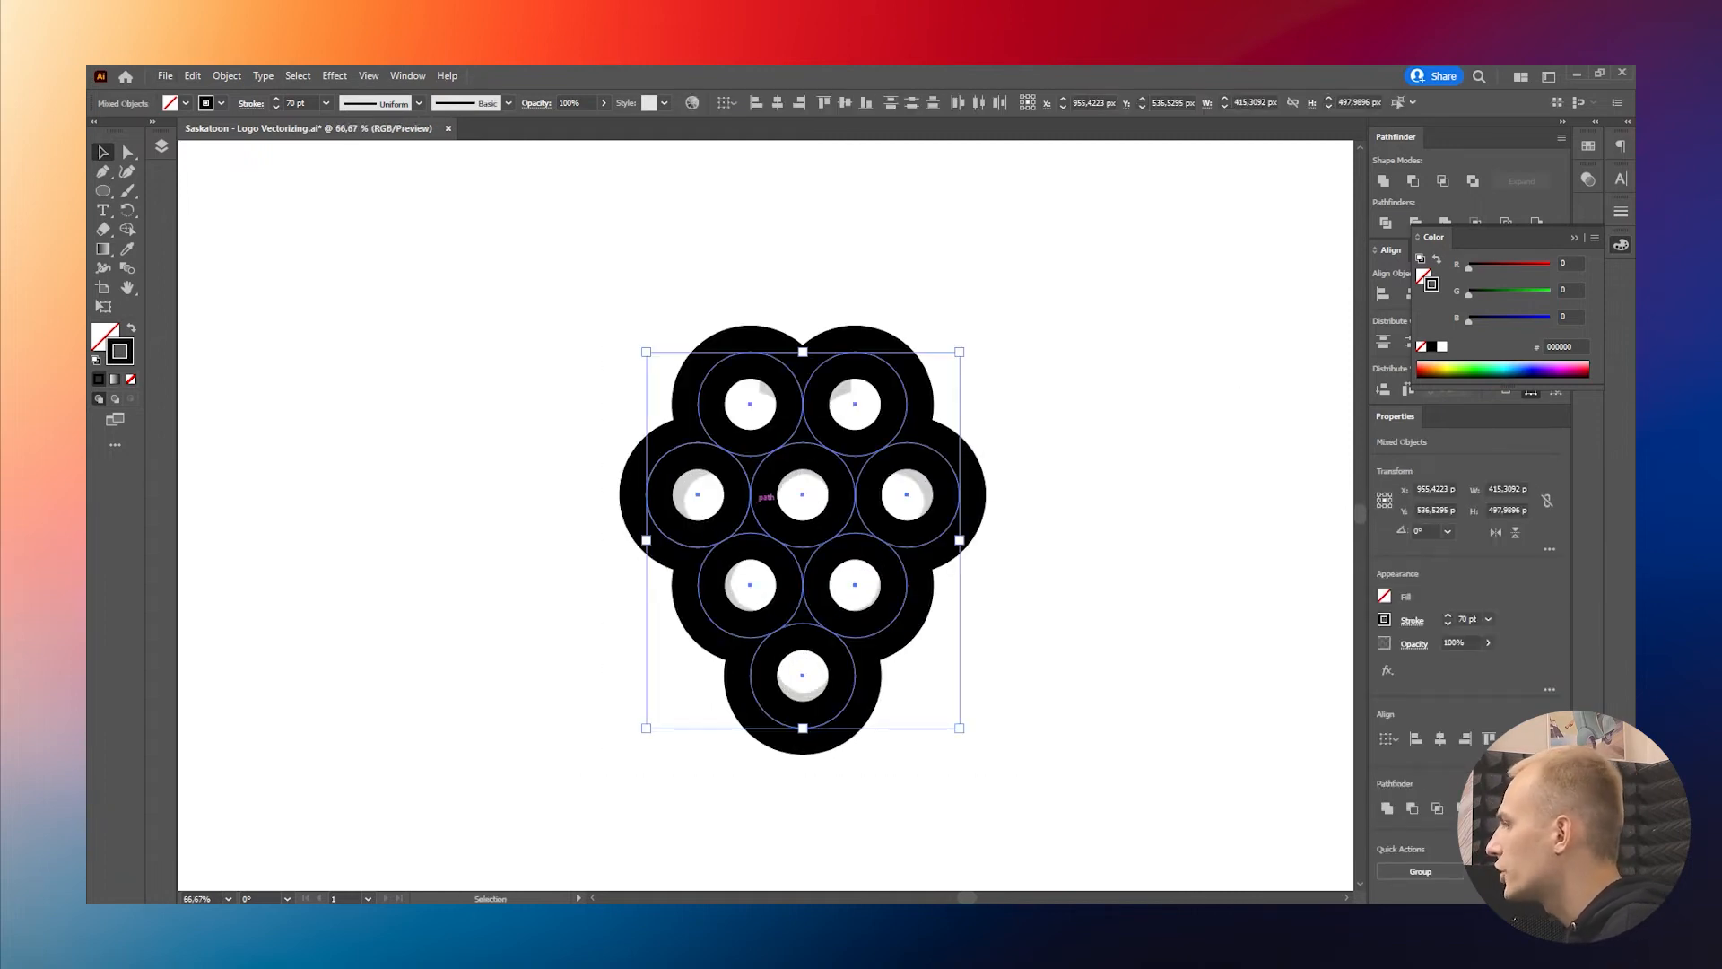
Expand the fill and stroke of the circle cluster into shapes
right_click(752, 502)
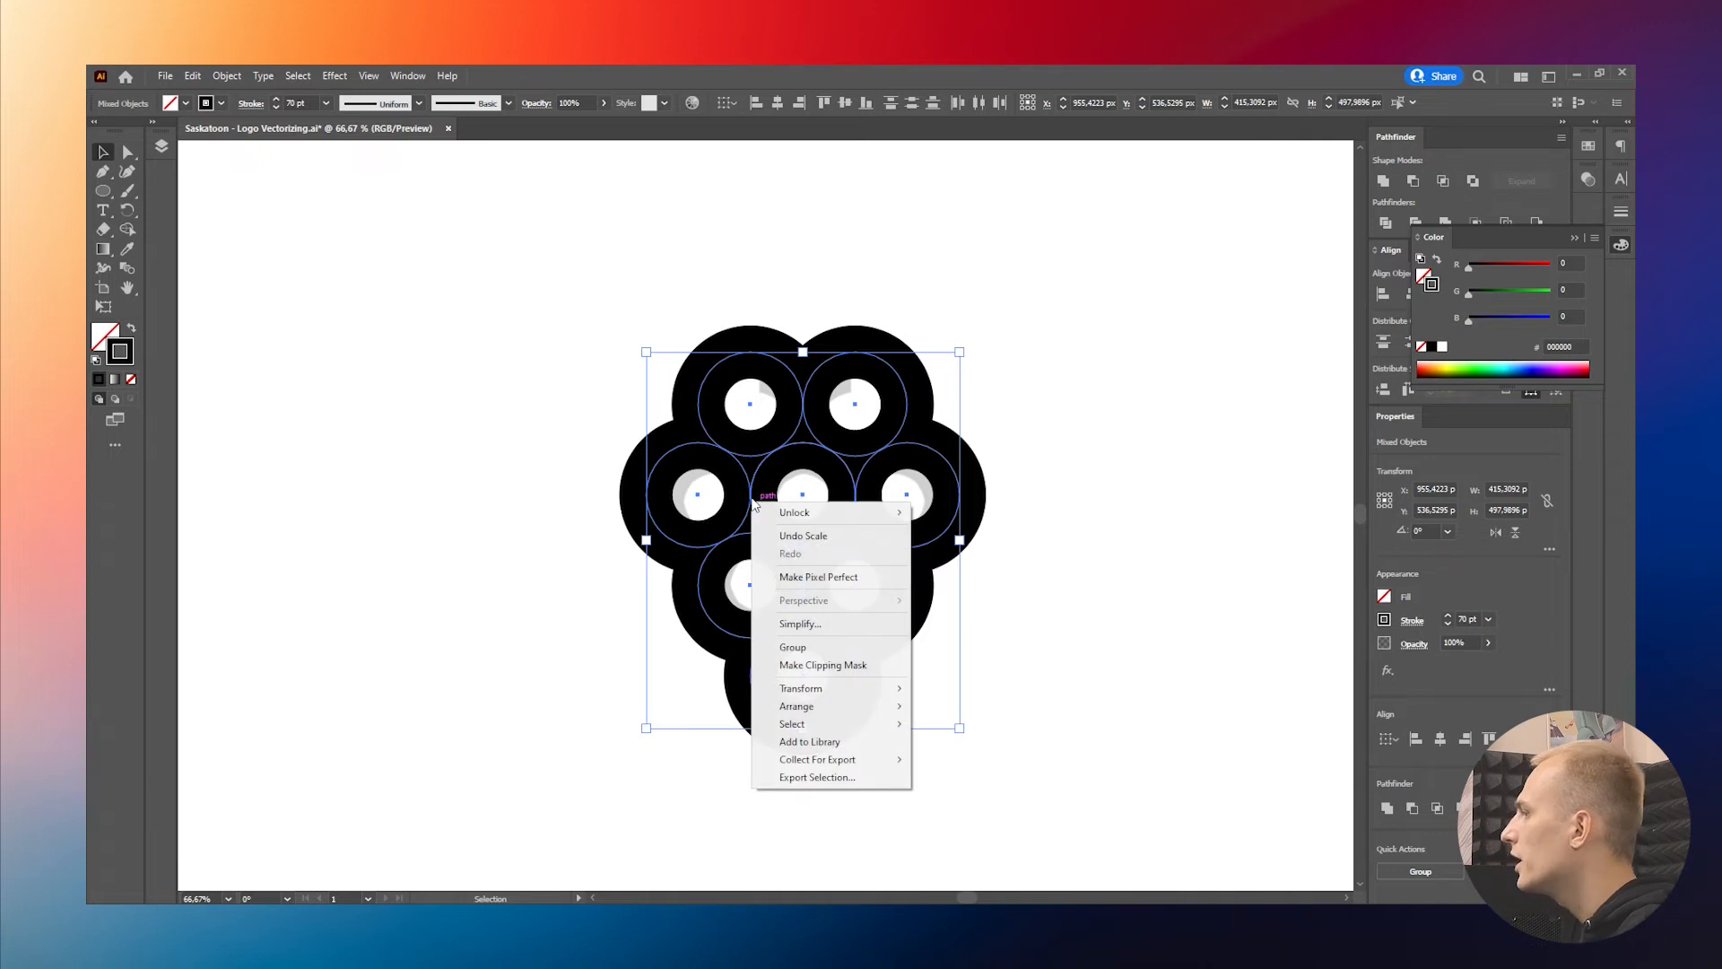
left_click(226, 76)
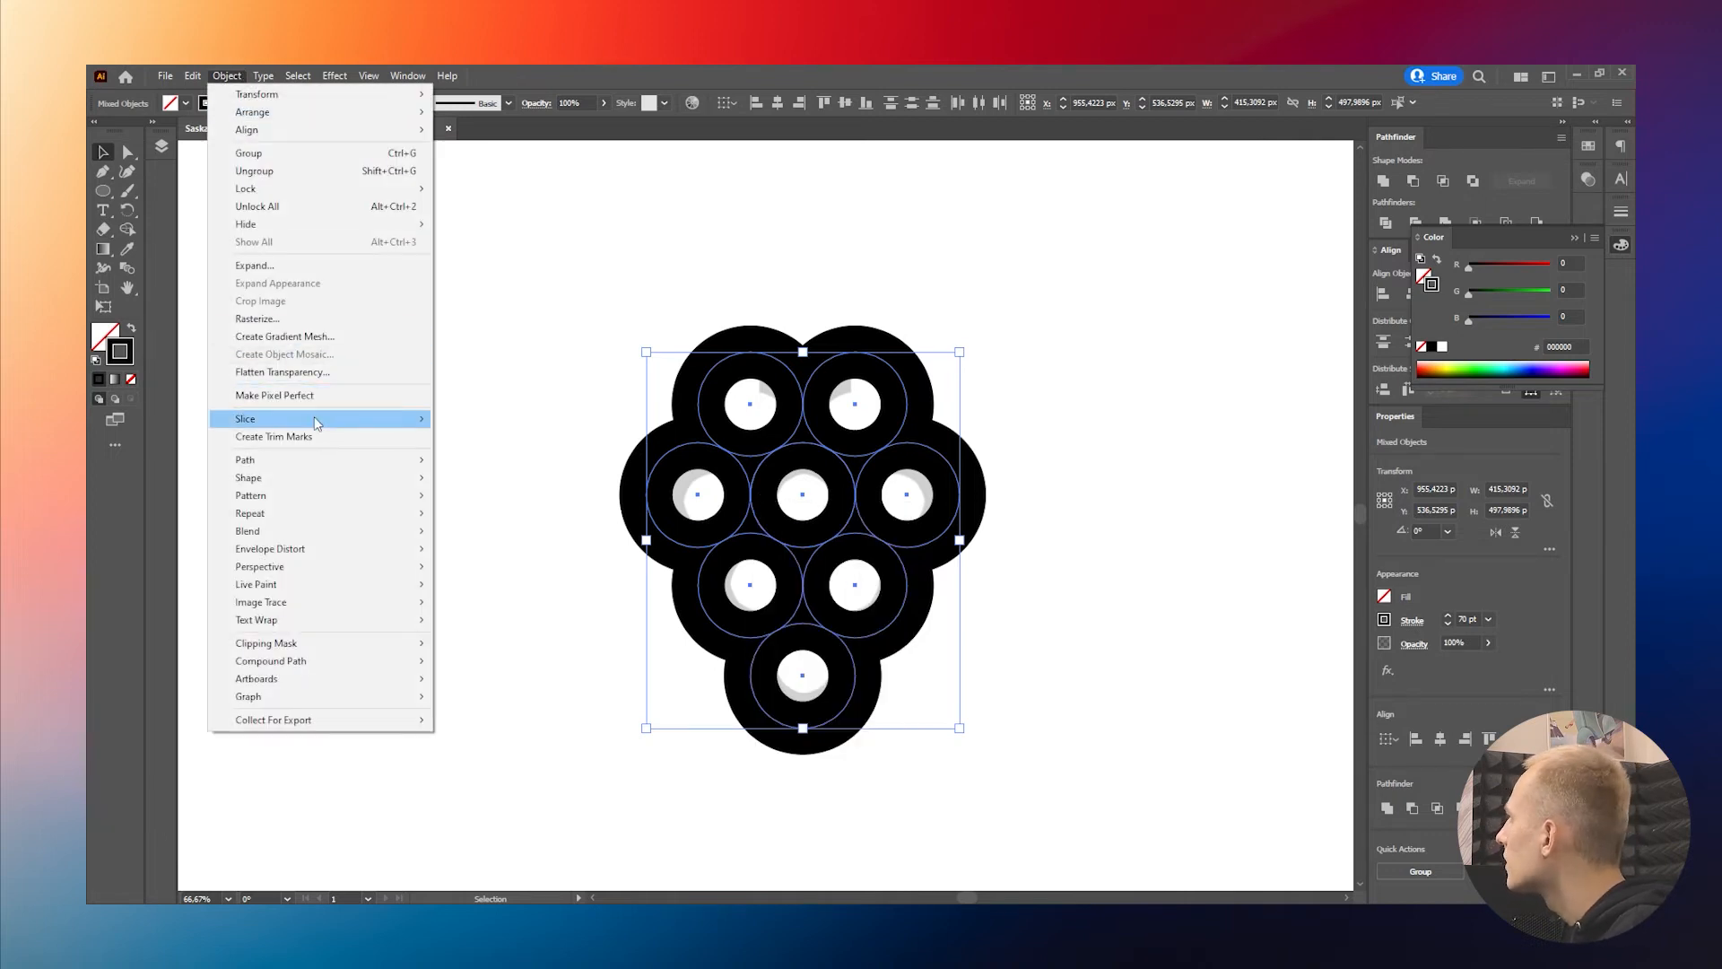
left_click(302, 265)
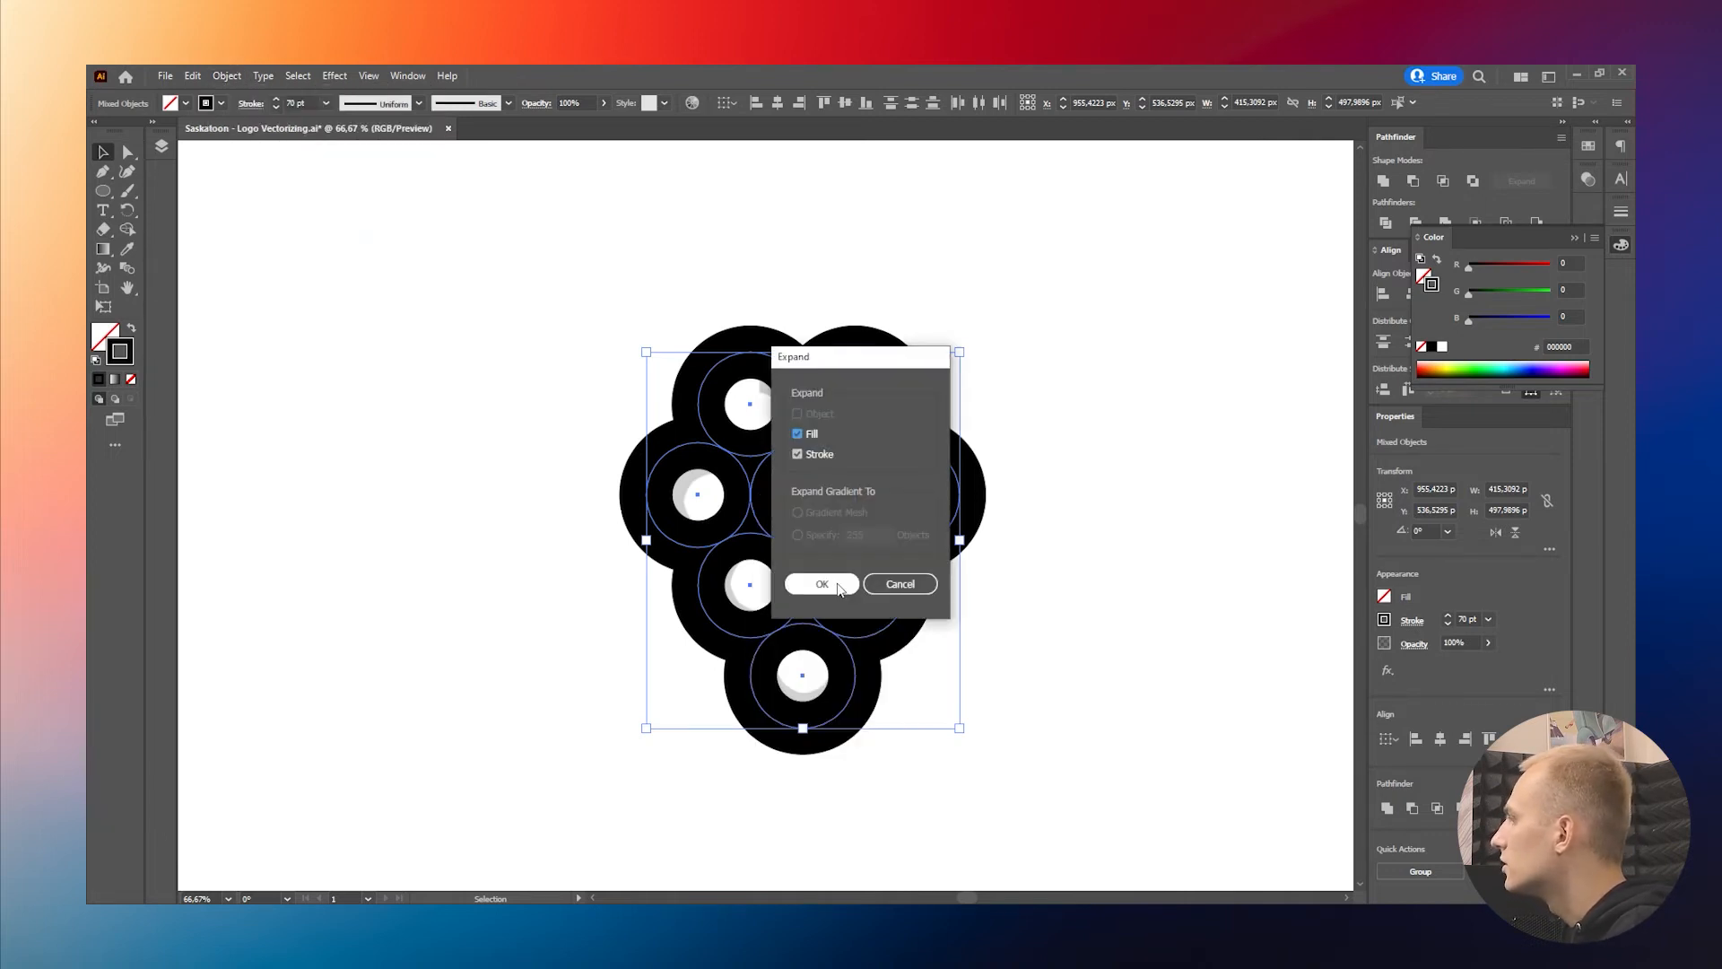
left_click(822, 584)
Enlarge the expanded cluster to about 547 px wide and center it on the artboard
key("ctrl+shift+a")
key("ctrl+minus")
key("ctrl+minus")
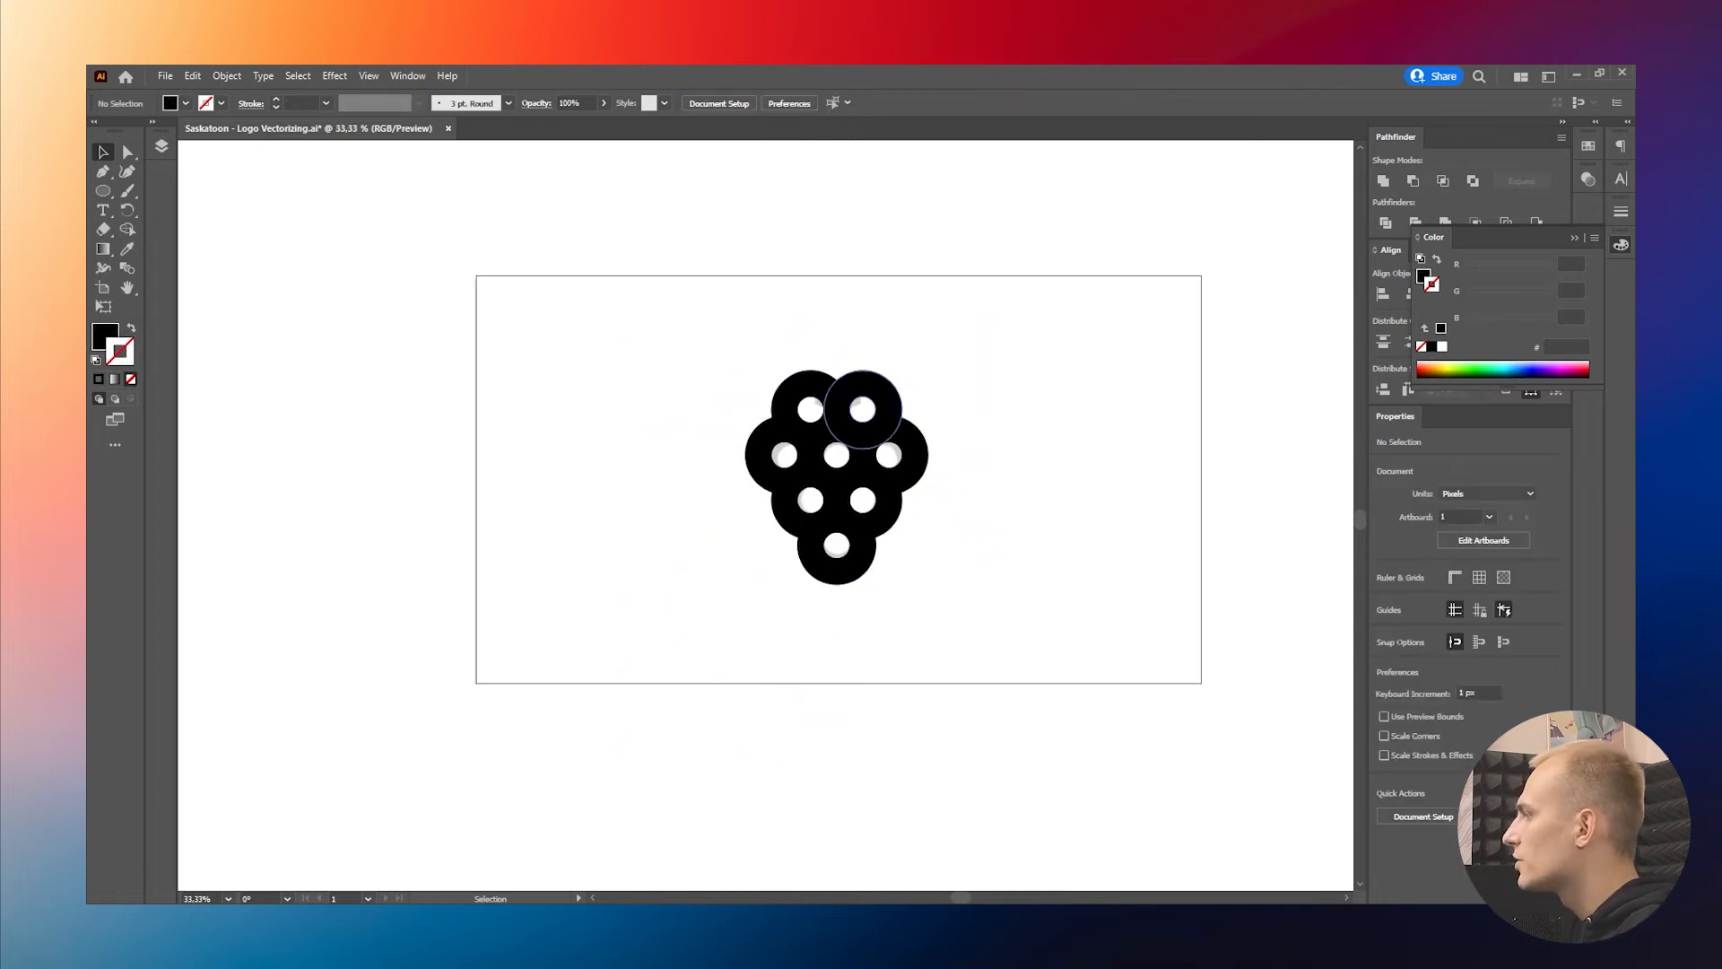
key("ctrl+plus")
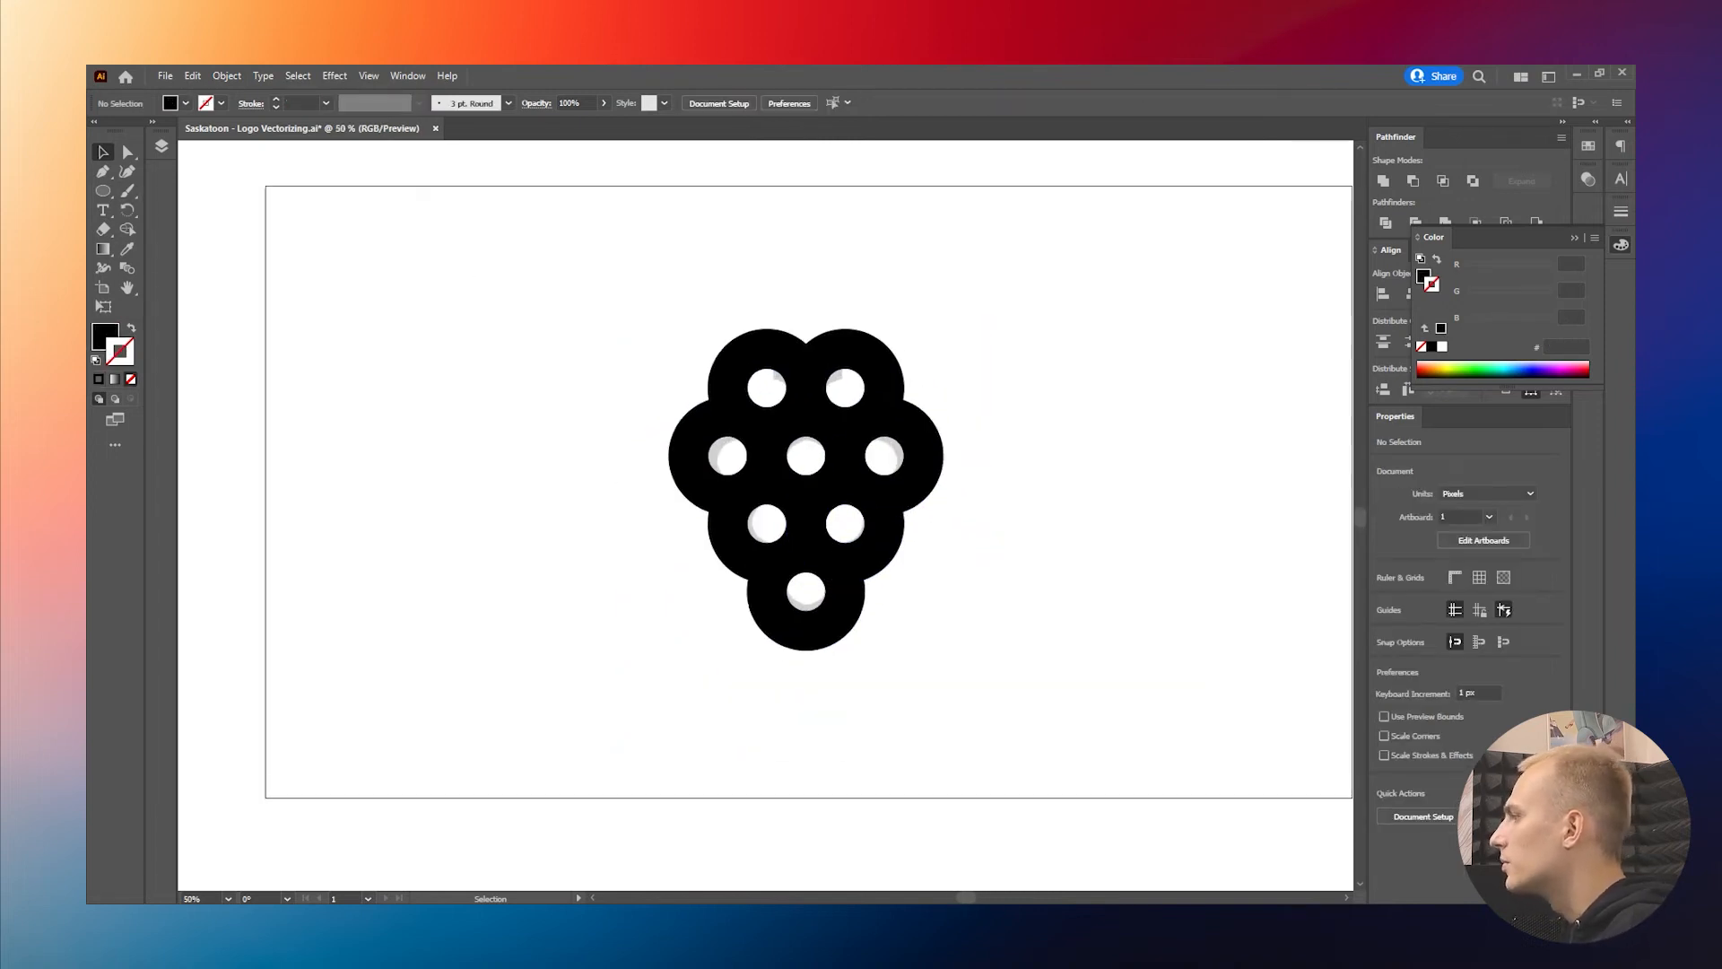
key("ctrl+a")
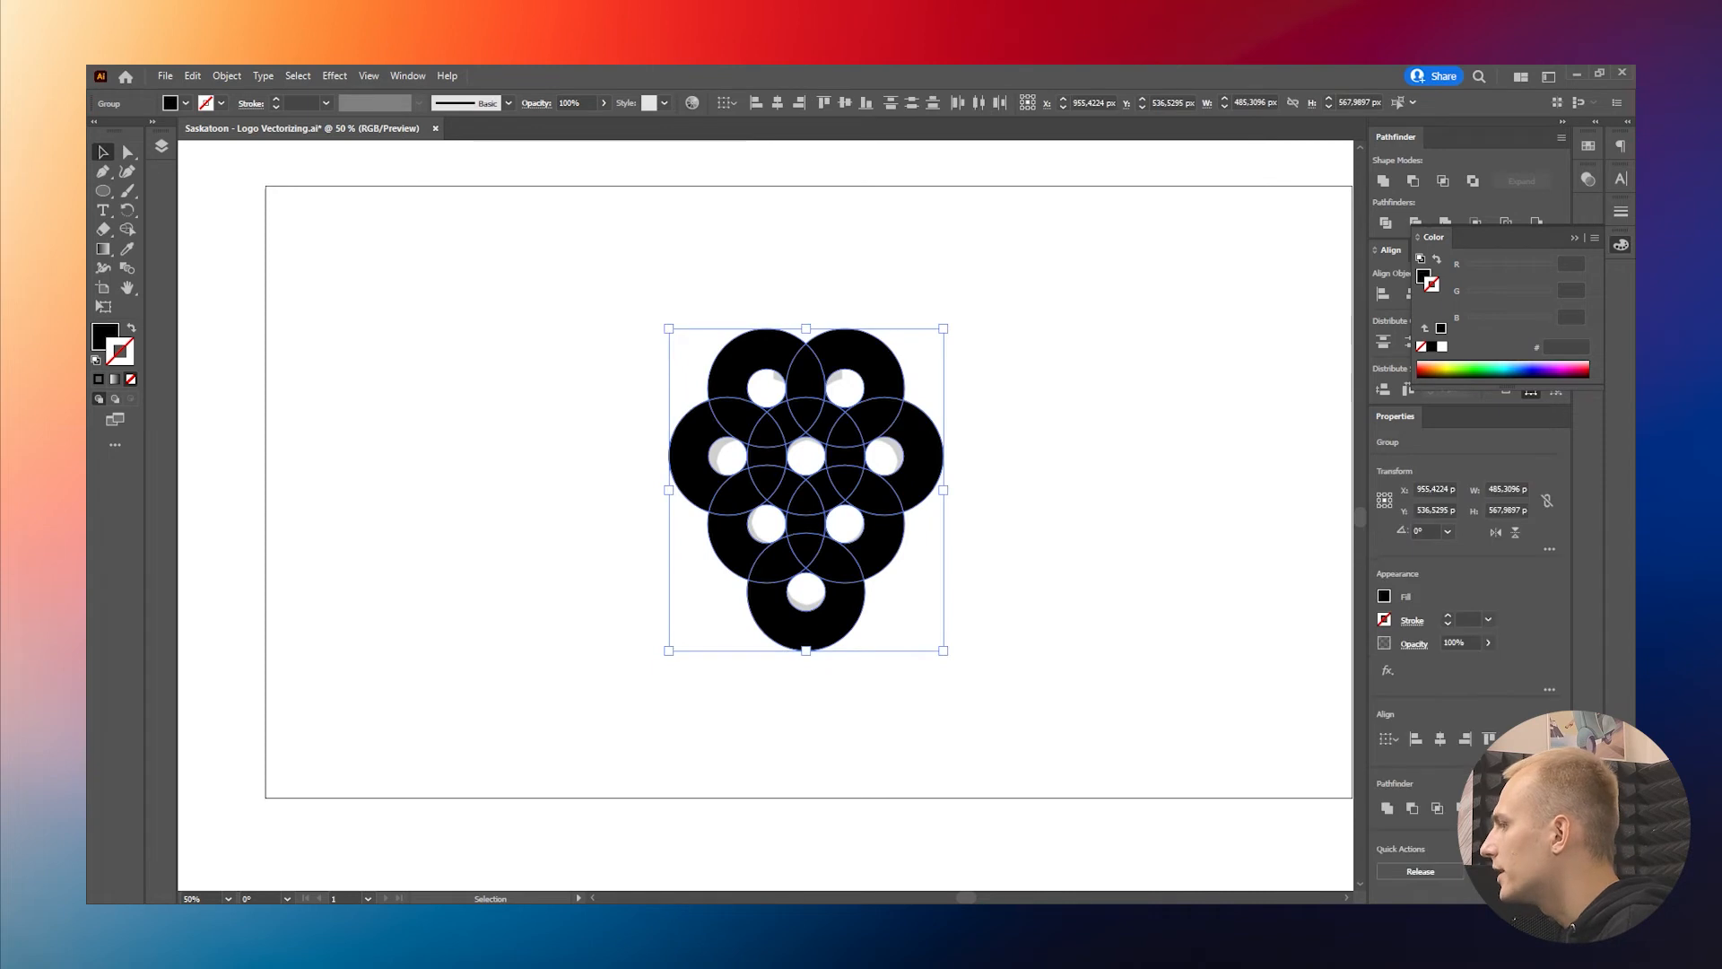
key("ctrl+shift+a")
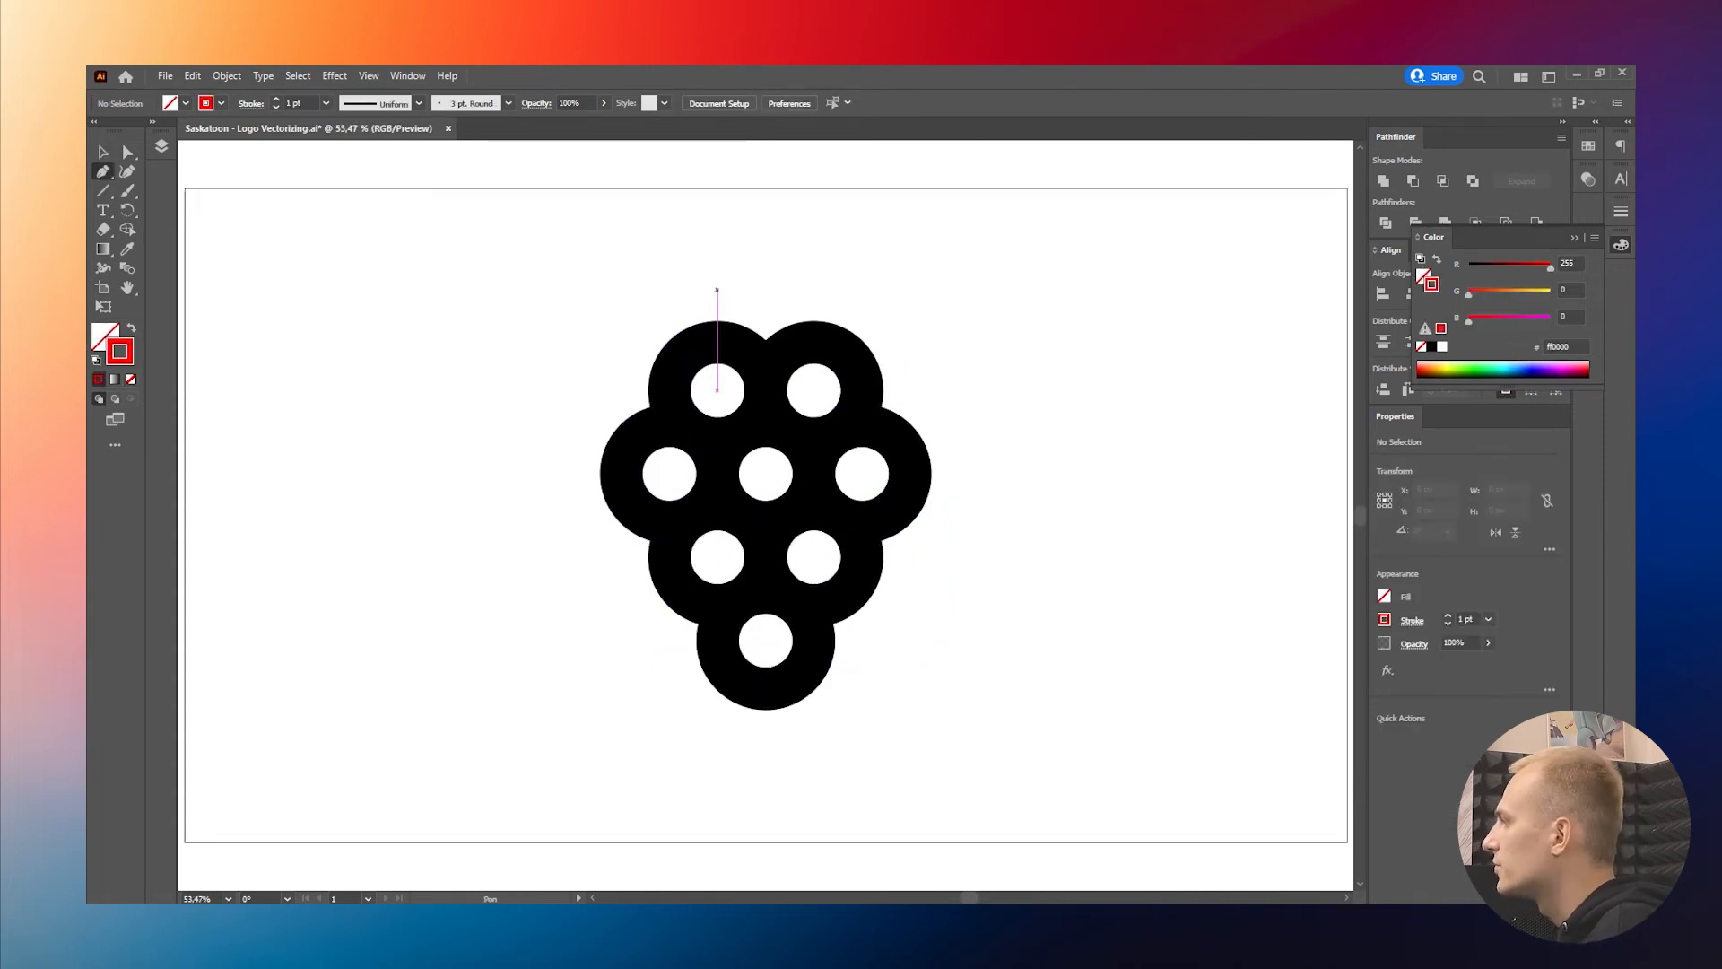
Draw three red 1 pt cutting lines through the ring centers with the Pen tool, following the sketch's gaps
left_click(717, 289)
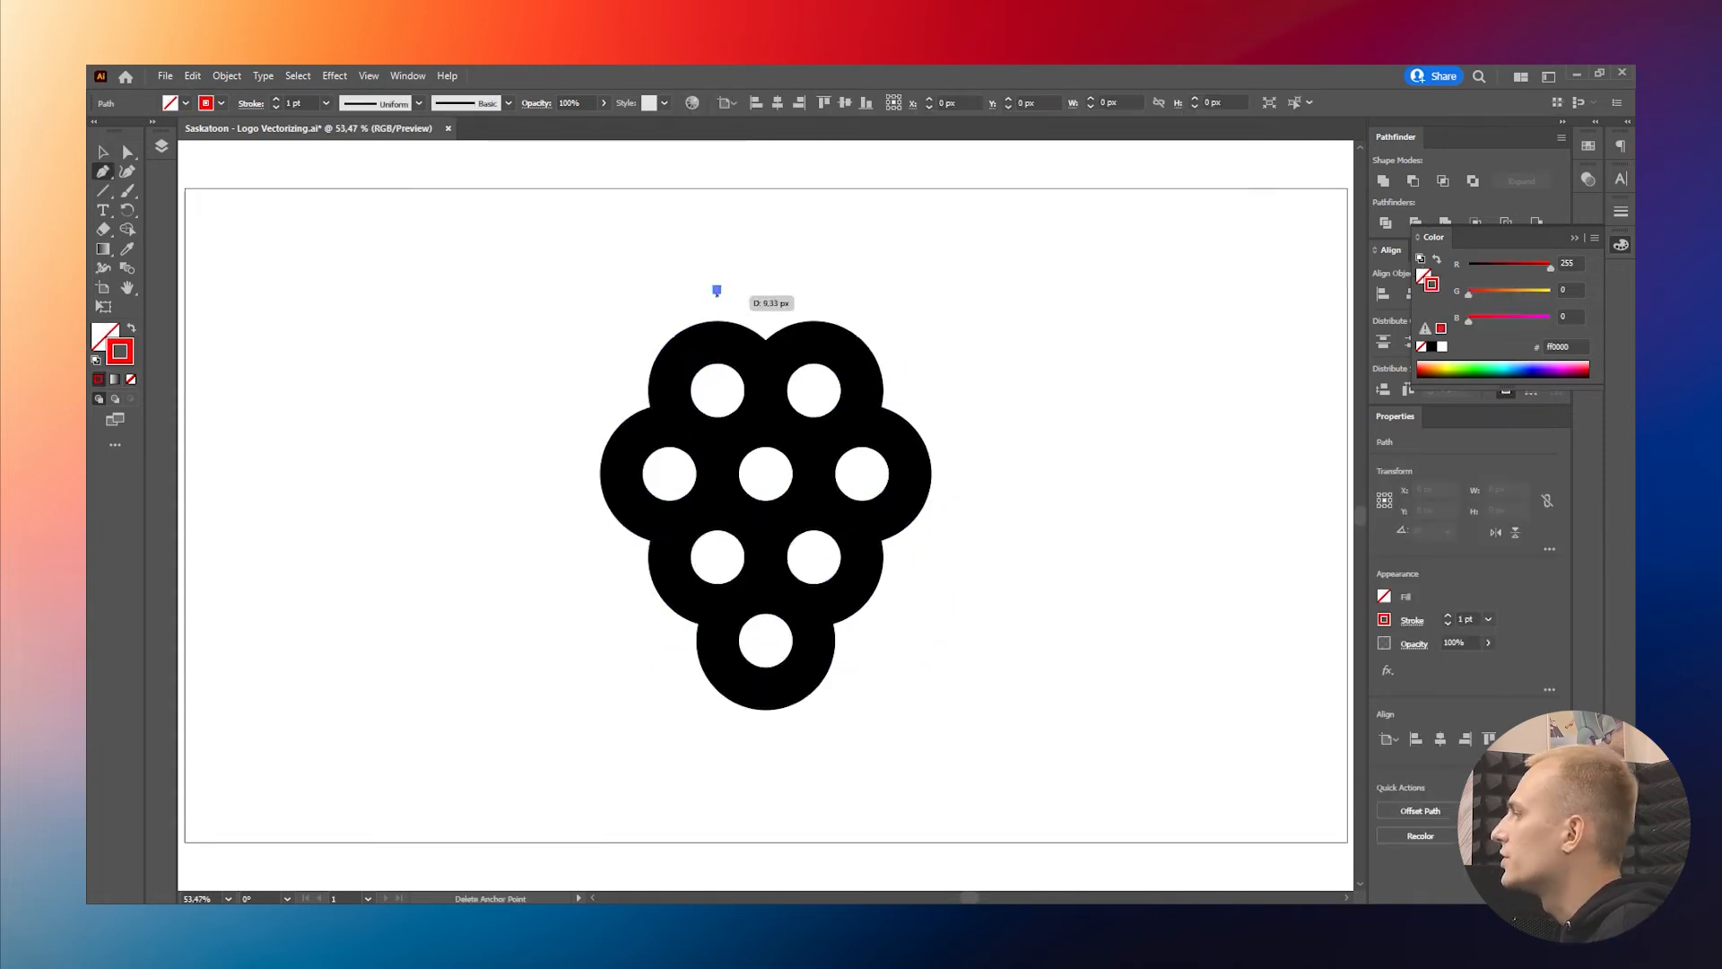
left_click(718, 391)
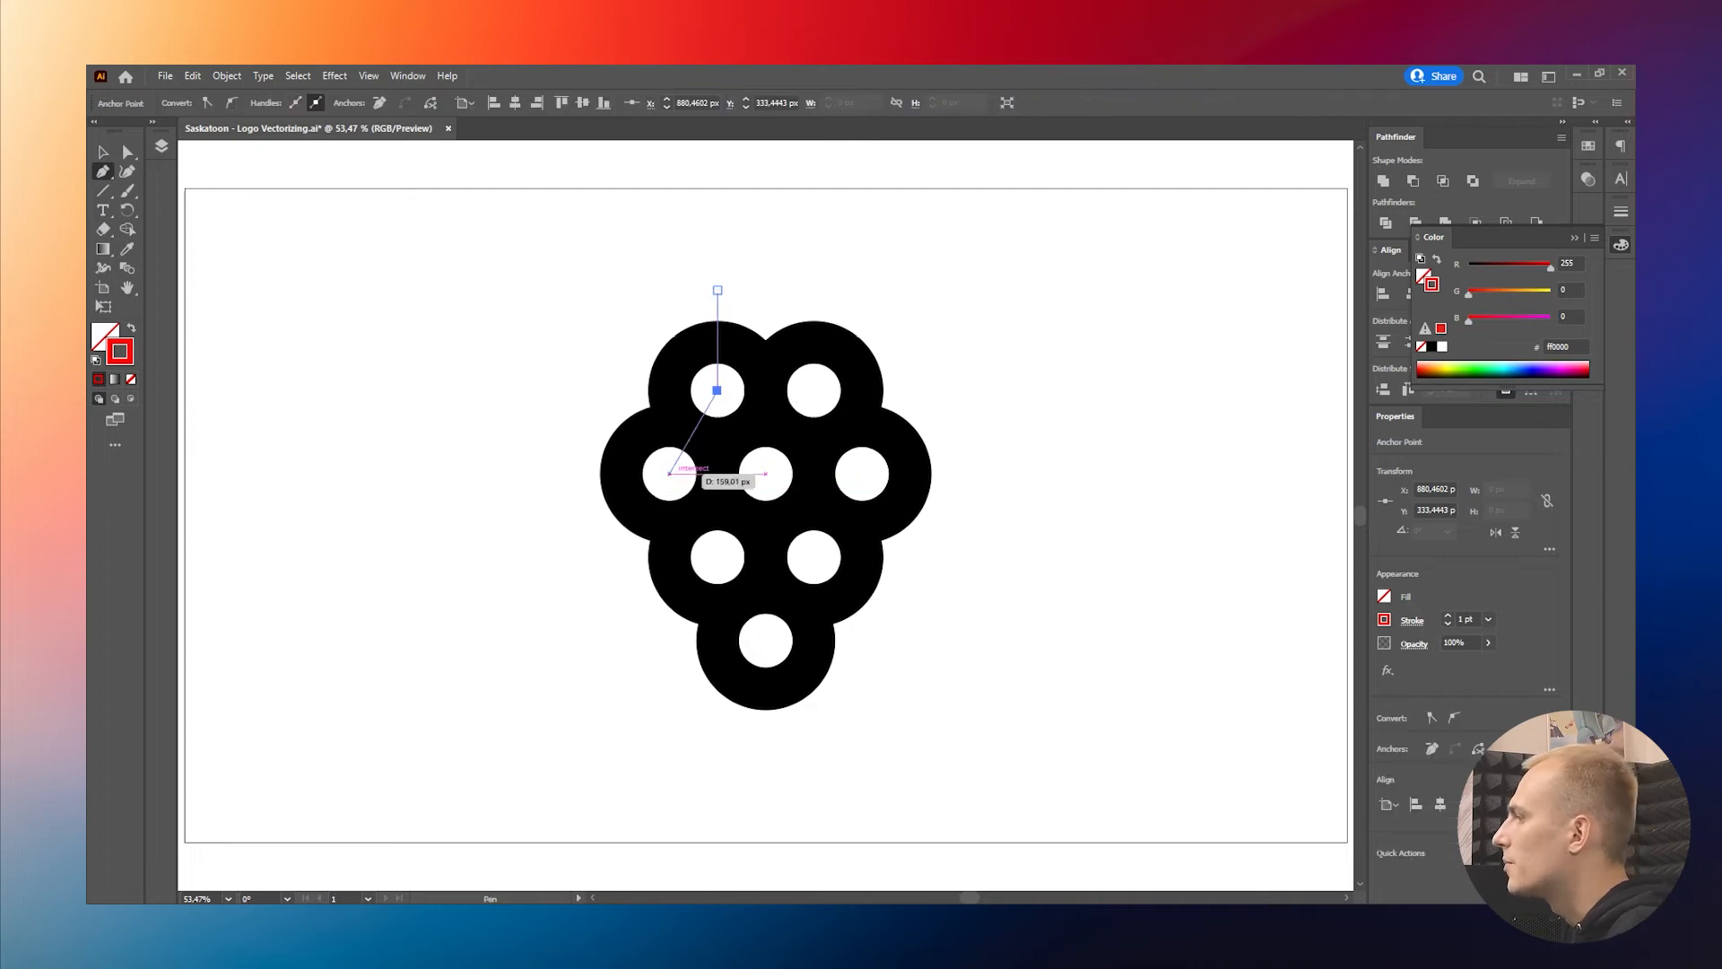
left_click(669, 472)
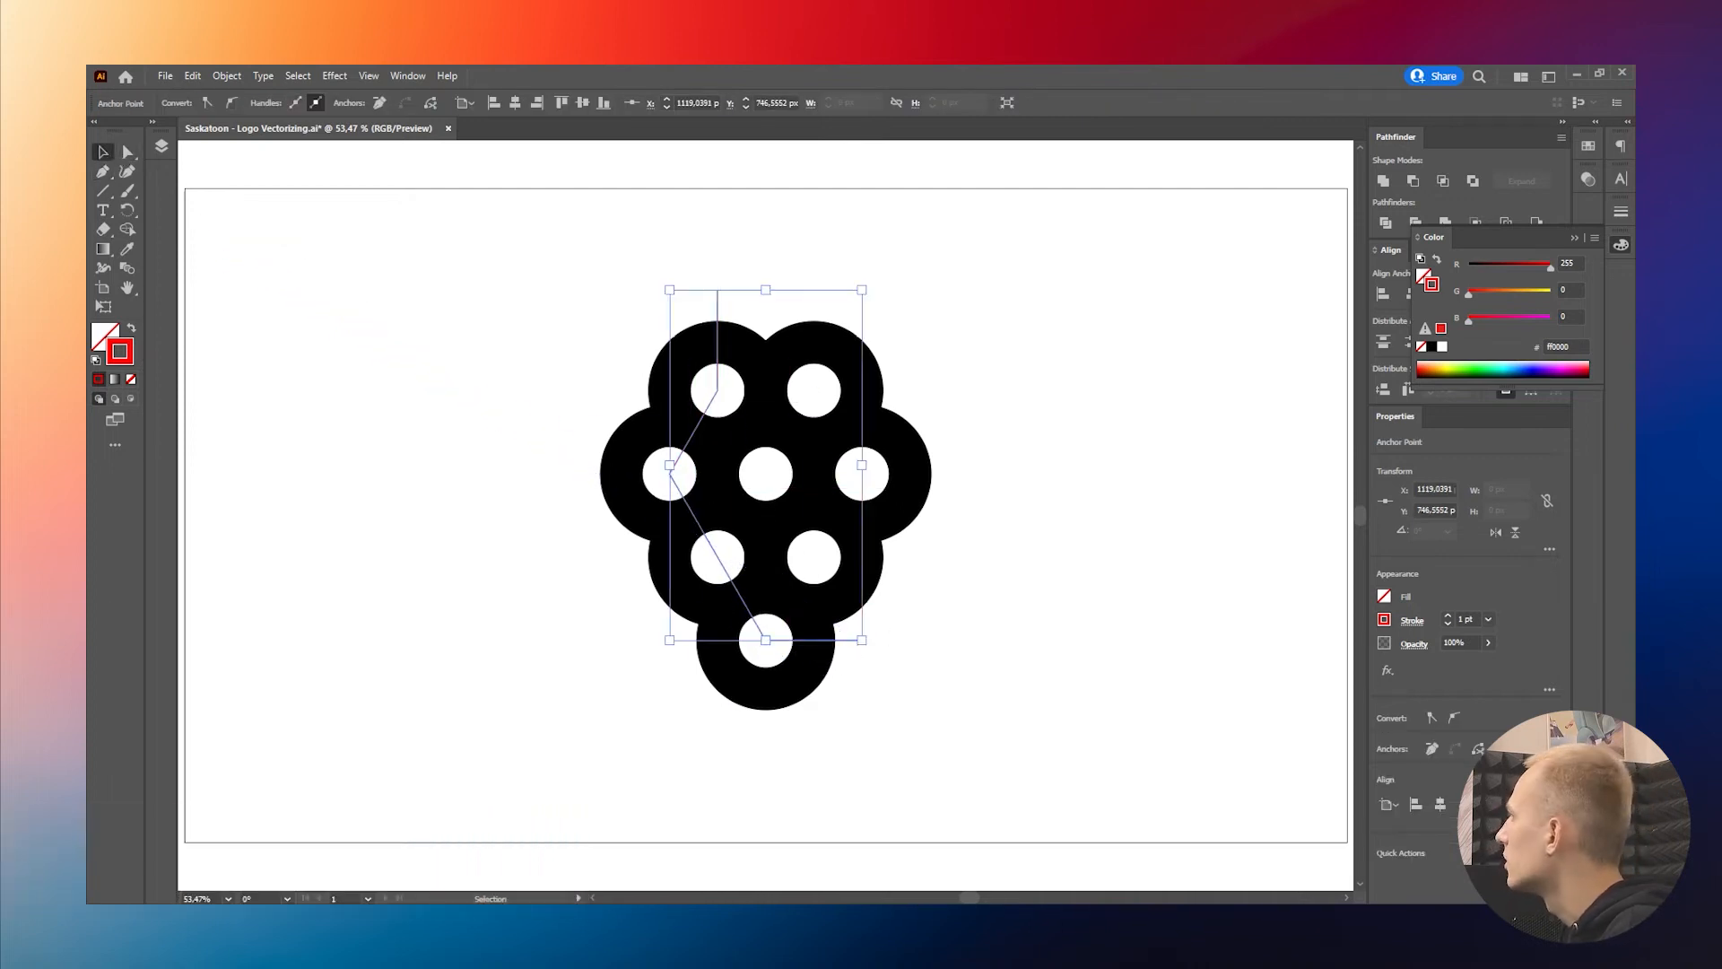
key("ctrl+shift+a")
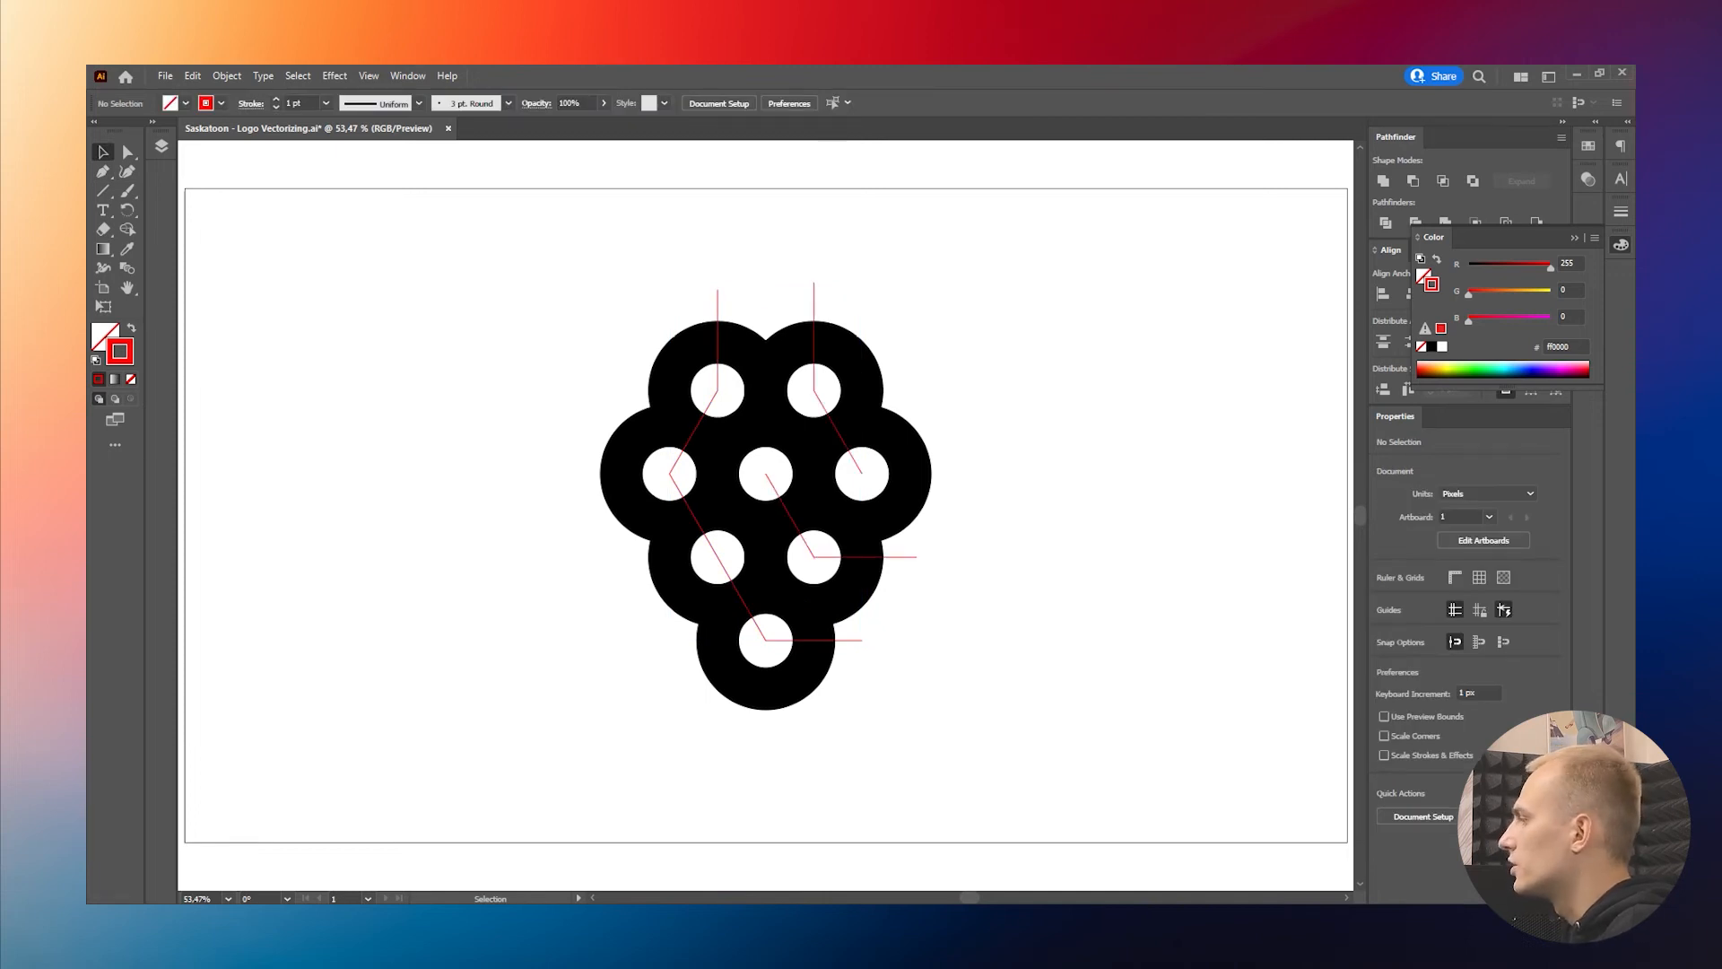
Cut away the outer halves of the two upper rings along the red lines with the Shape Builder tool
left_click_drag(992, 734, 833, 558)
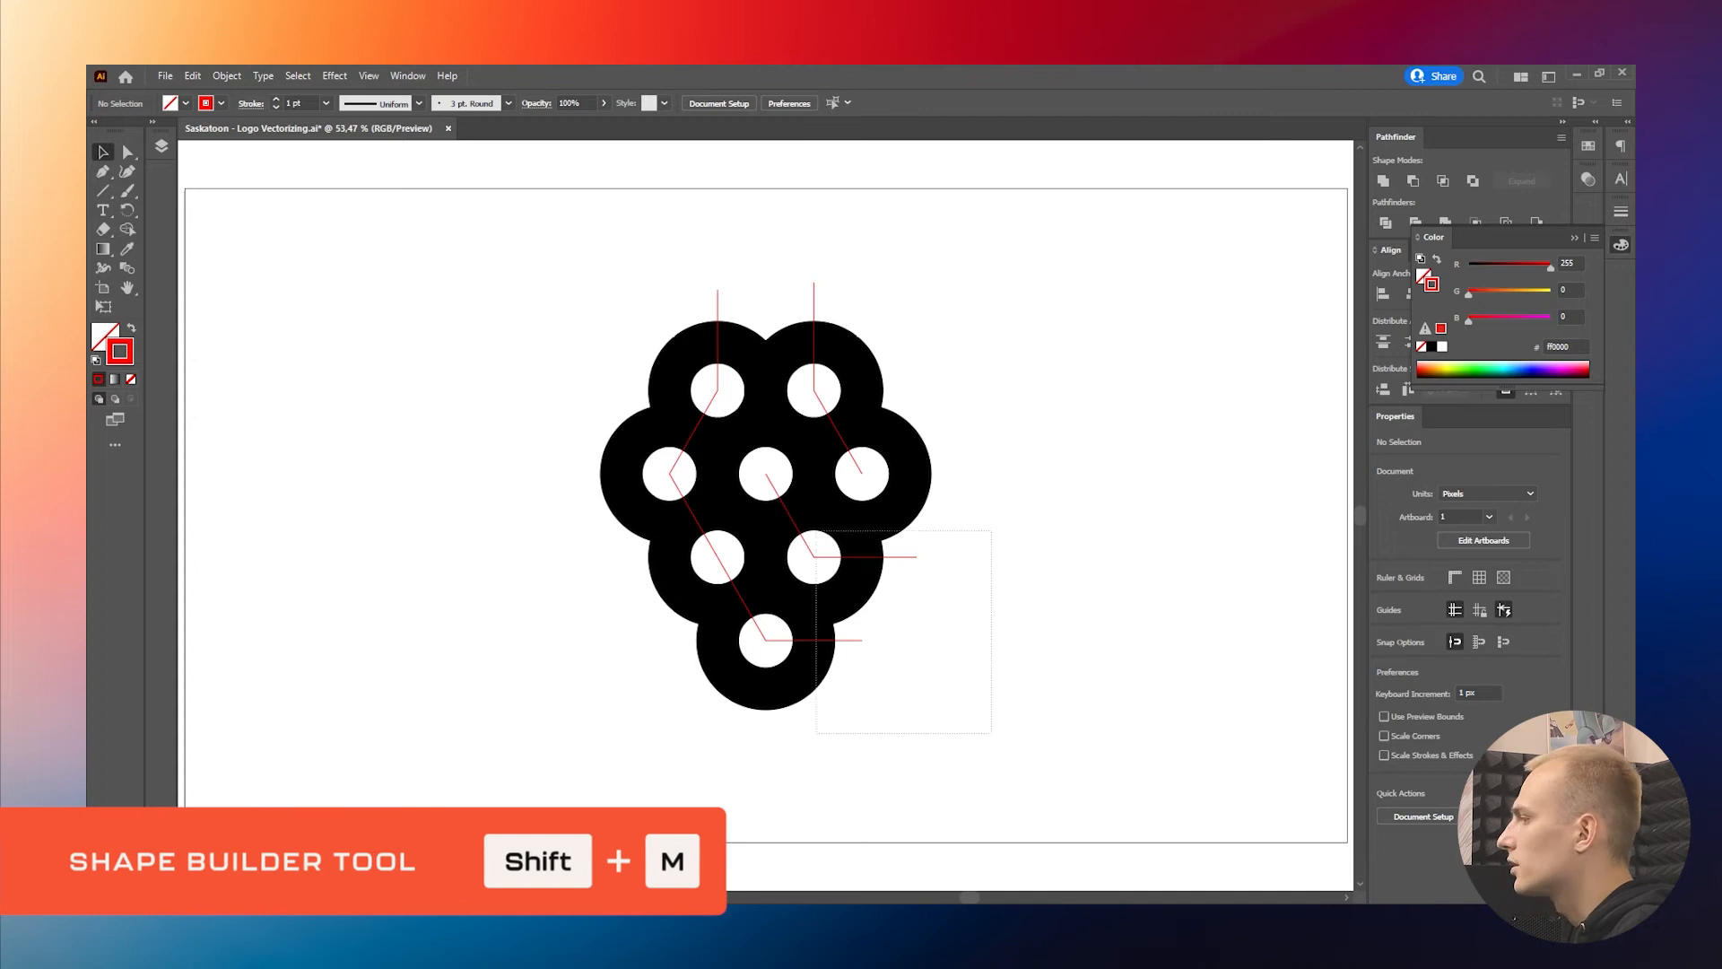
left_click_drag(615, 268, 602, 273)
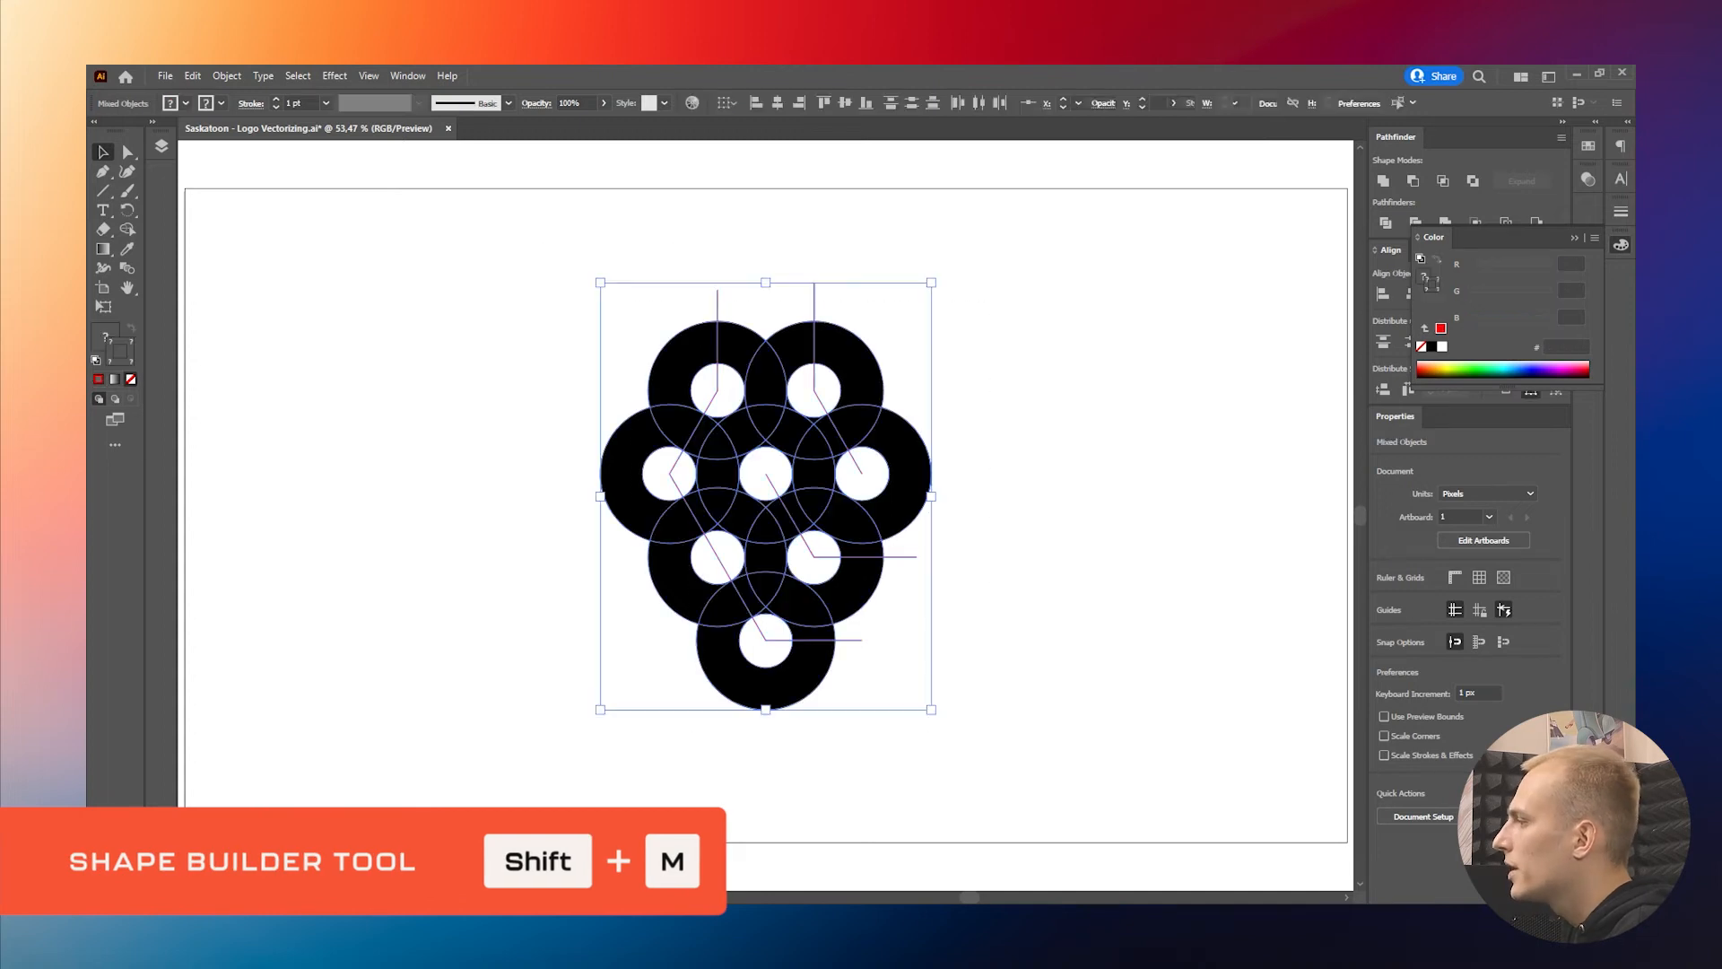
left_click(127, 228)
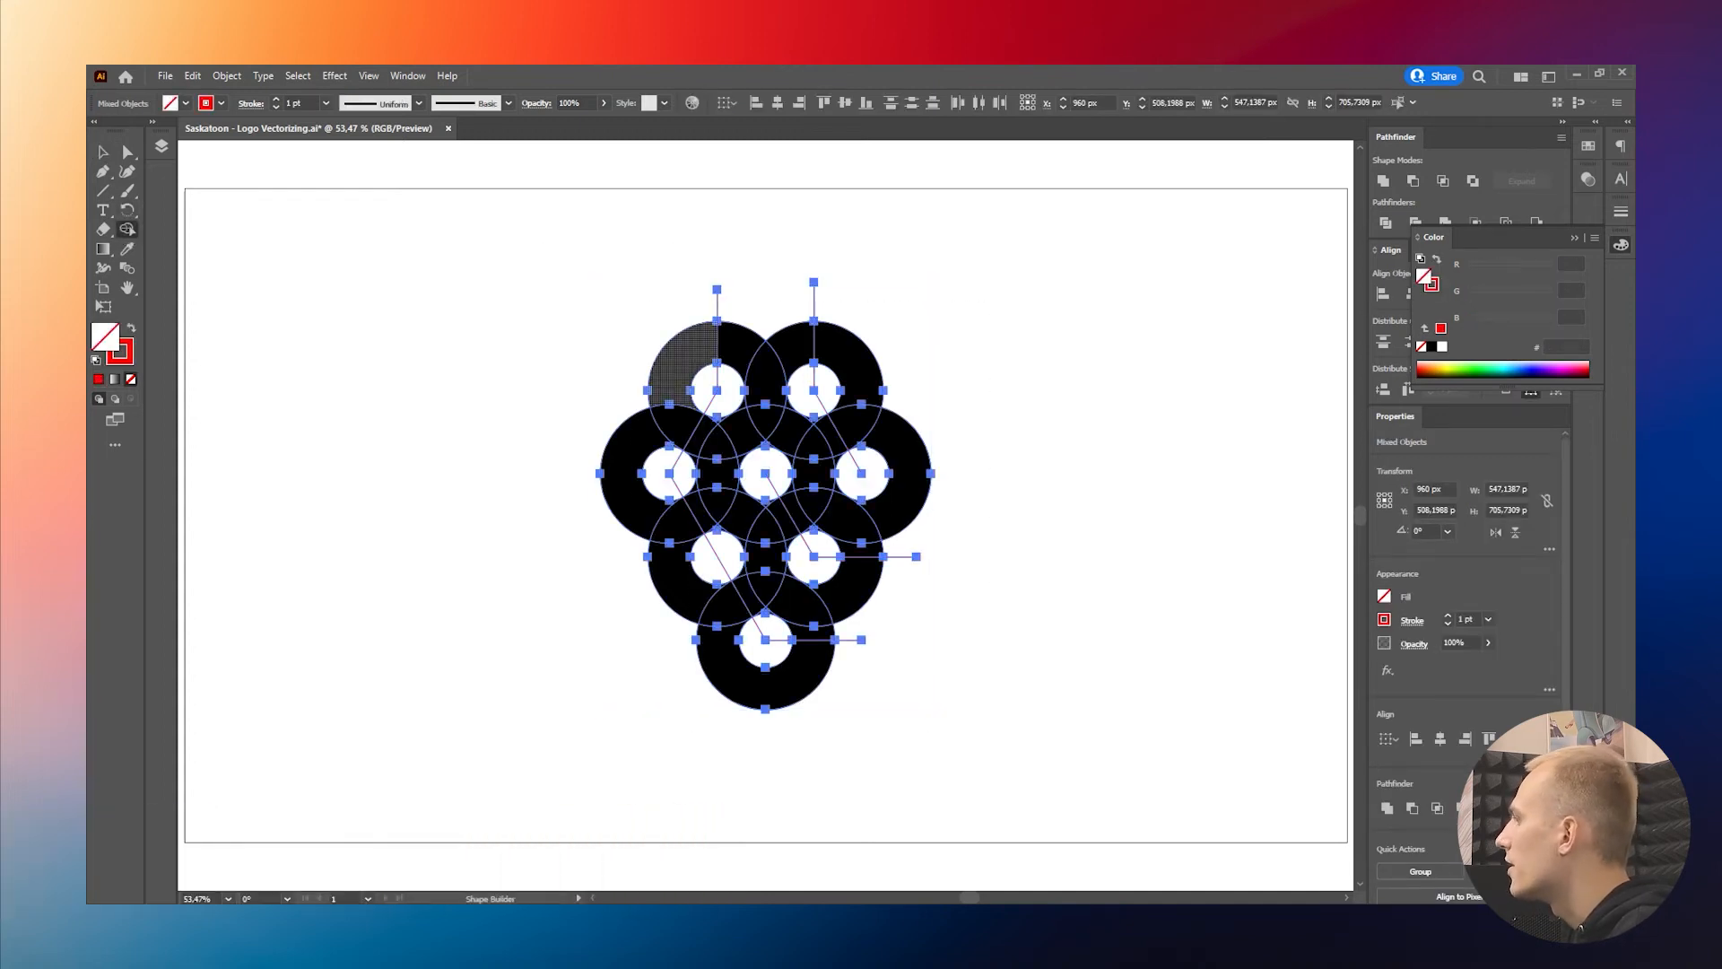
scroll(692, 354, "up", 3)
scroll(692, 354, "down", 3)
left_click(700, 377, "alt")
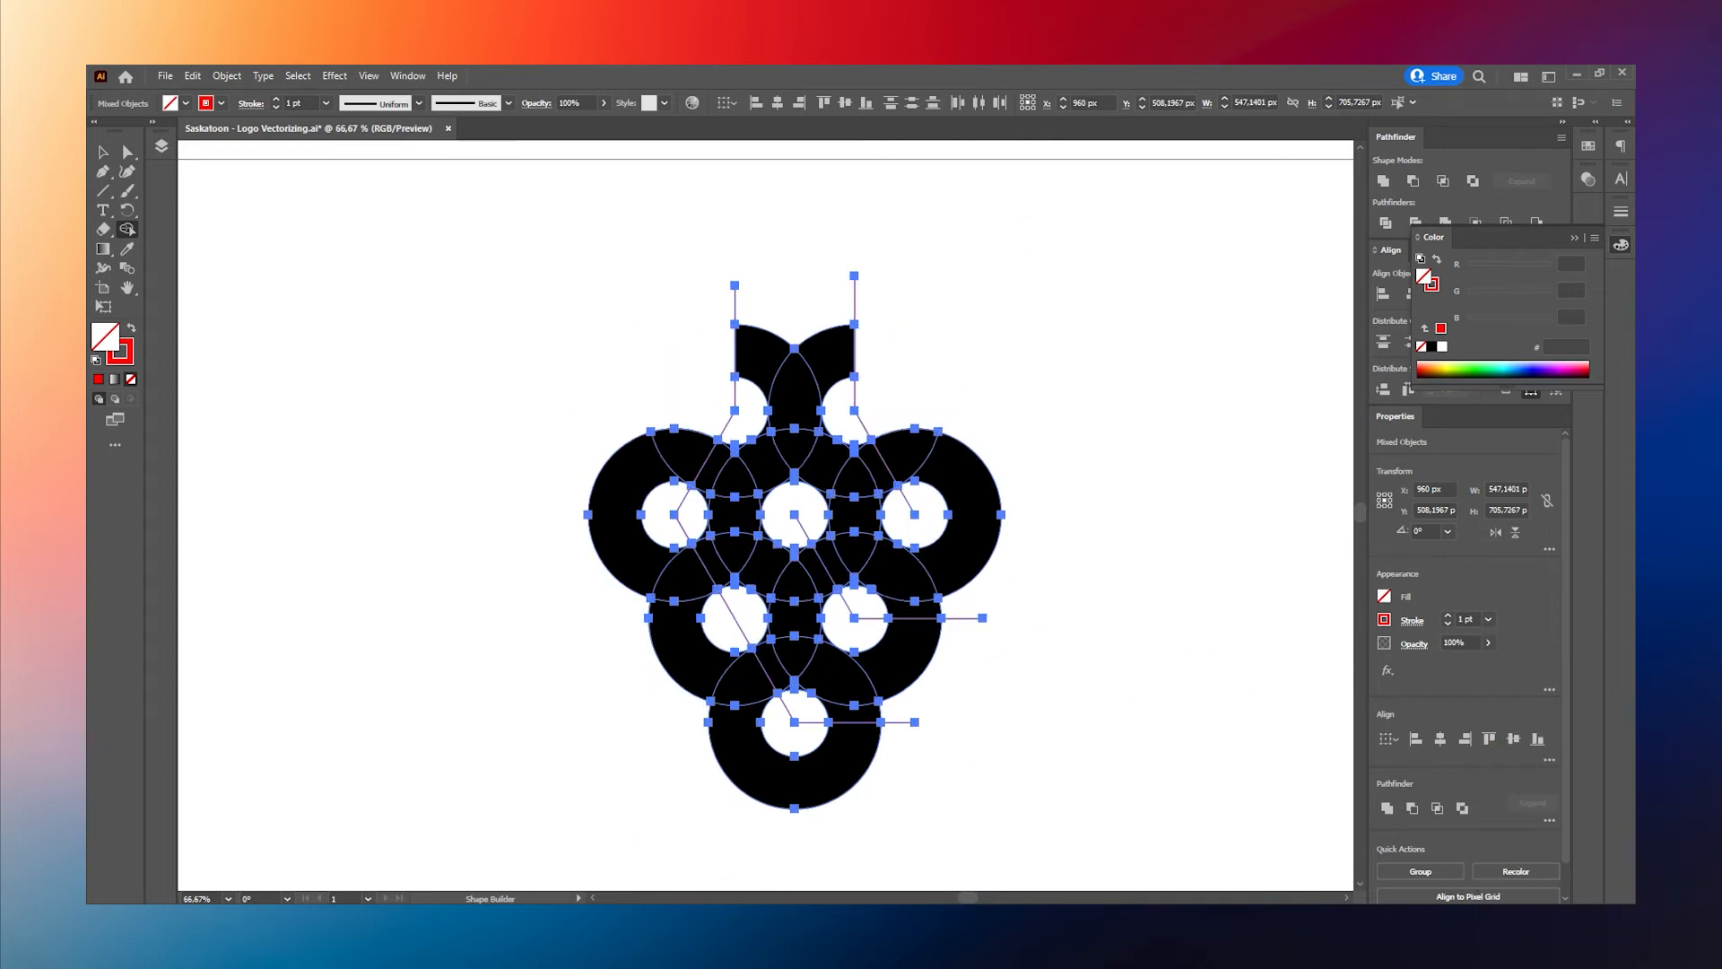
left_click_drag(955, 365, 893, 394)
Remove the remaining ring segments beside the red cutting lines with the Shape Builder to open the gaps between the interlocking strands
scroll(702, 499, "up", 5)
scroll(695, 502, "down", 5)
scroll(696, 563, "up", 3)
left_click_drag(896, 166, 771, 672)
scroll(771, 672, "down", 3)
scroll(839, 789, "up", 3)
left_click_drag(843, 753, 722, 551)
scroll(865, 739, "down", 3)
scroll(956, 531, "up", 3)
left_click_drag(1175, 718, 829, 449)
left_click(750, 368, "alt")
scroll(736, 390, "down", 4)
scroll(748, 282, "up", 2)
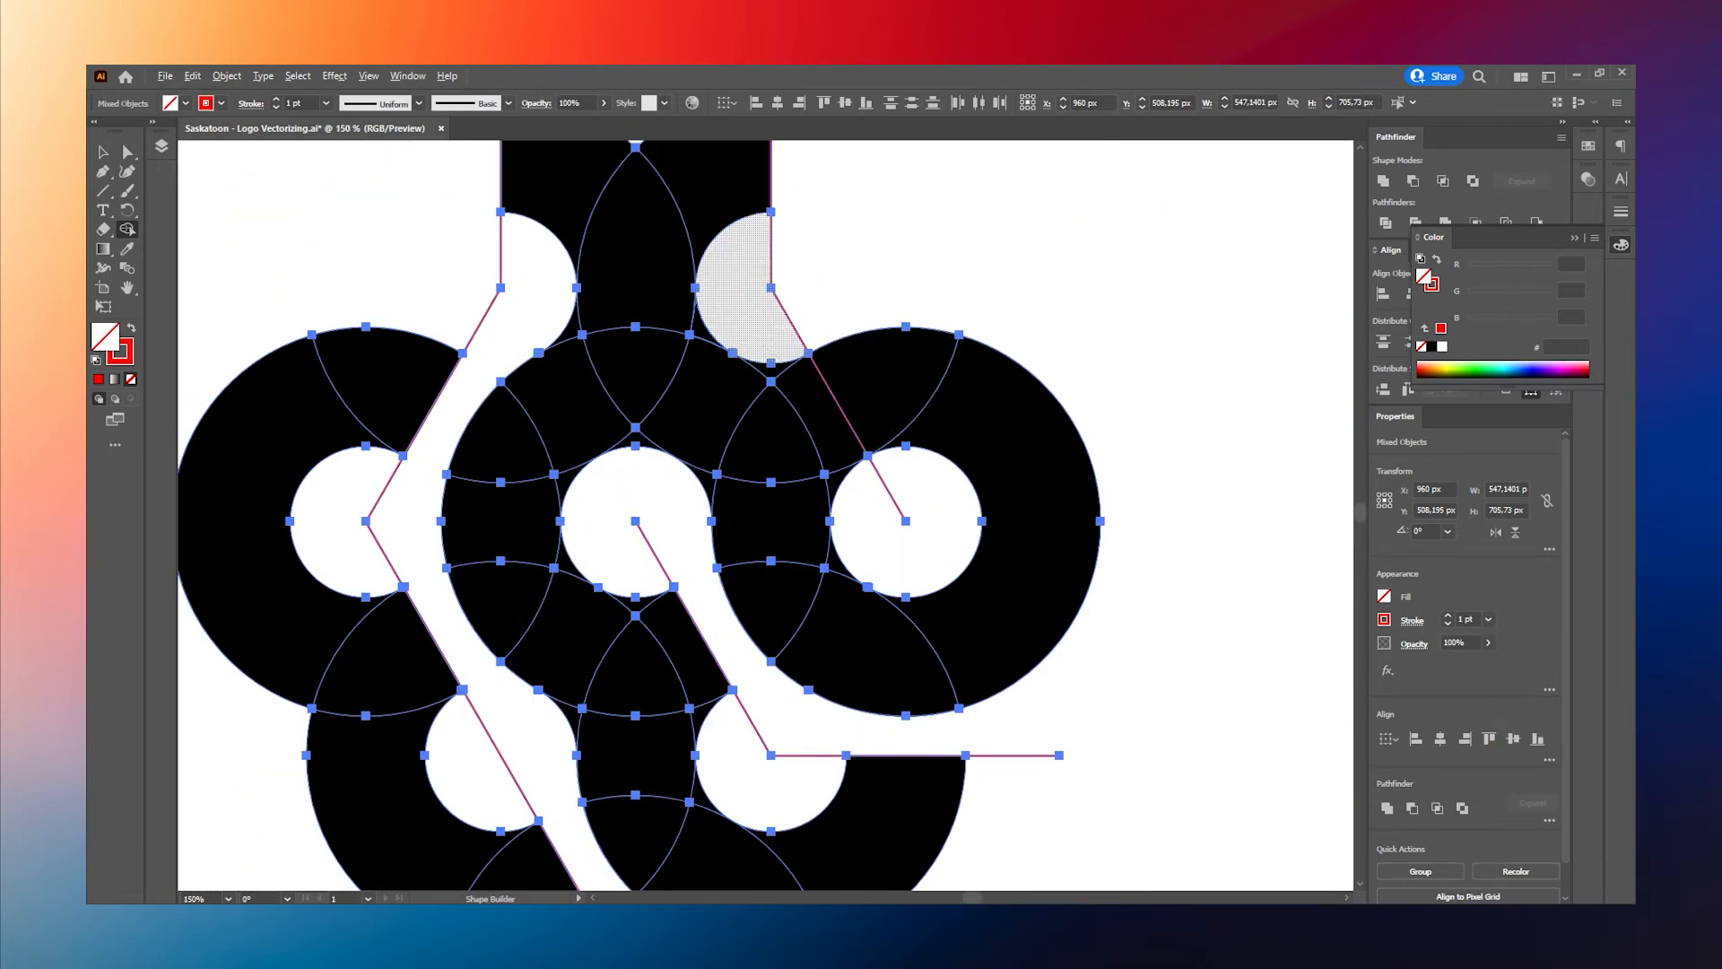
left_click(743, 285, "alt")
scroll(850, 424, "down", 2)
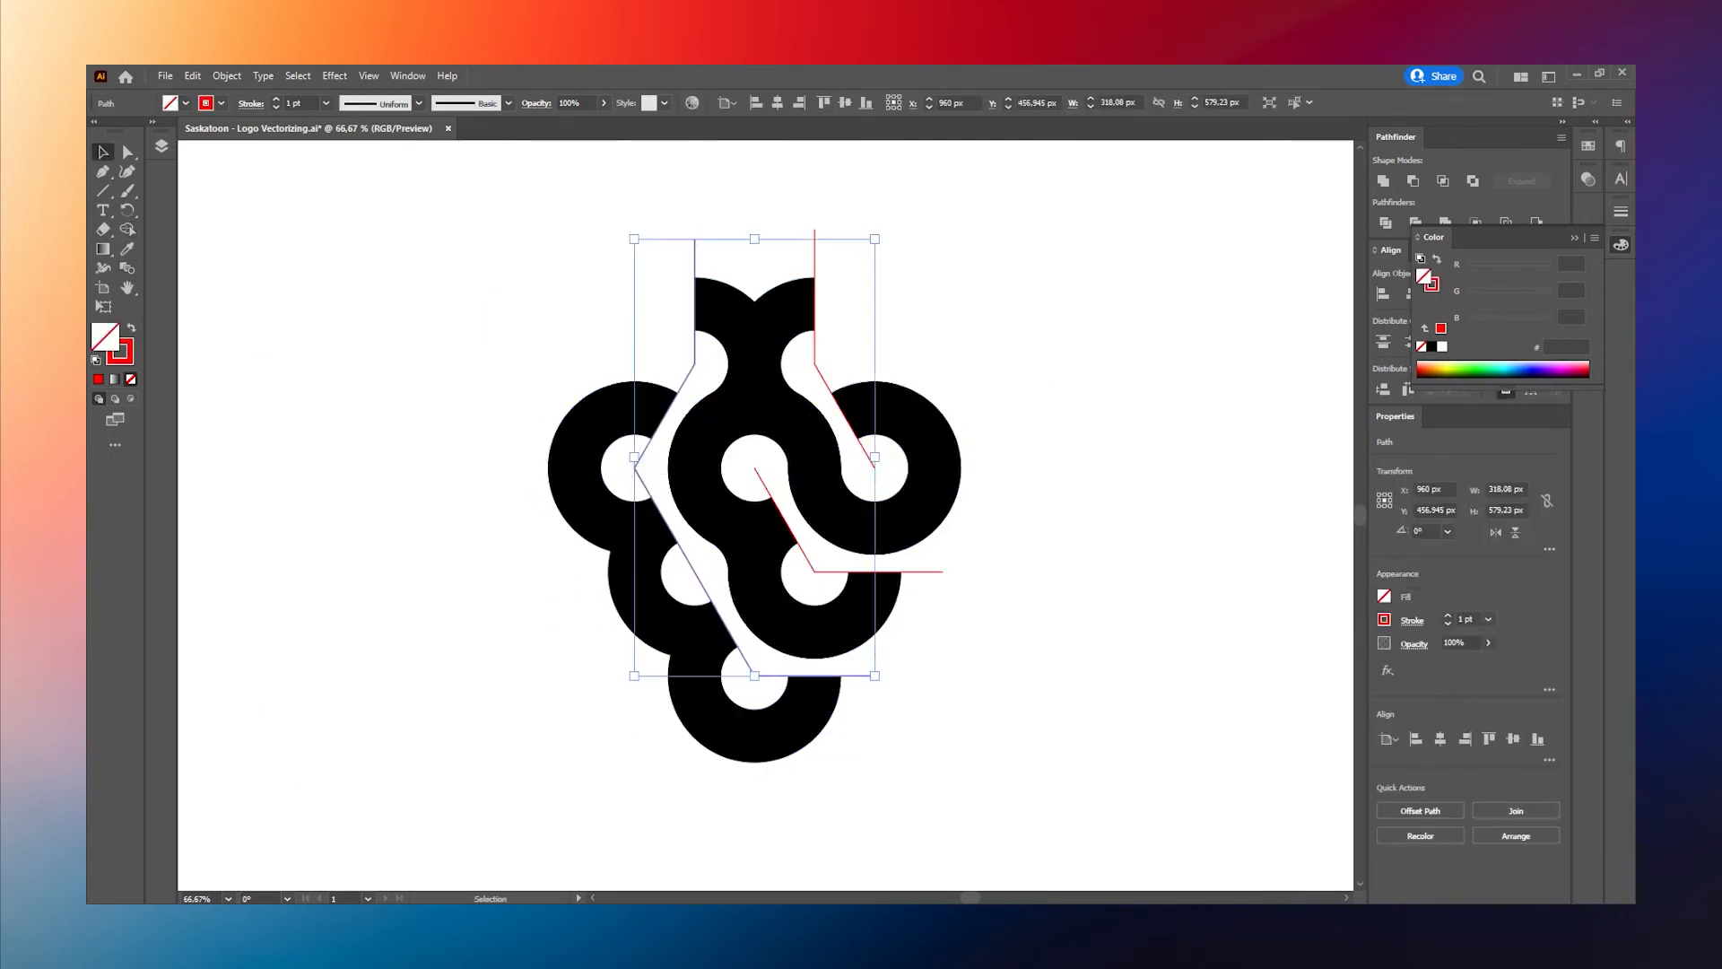
Delete the red cutting lines so only the black interlocking berry shape stays on the artboard
scroll(674, 525, "up", 3)
left_click(104, 152)
scroll(669, 474, "down", 4)
left_click_drag(859, 522, 1171, 519)
left_click_drag(809, 599, 1131, 568)
left_click_drag(1230, 634, 995, 386)
key("Delete")
left_click_drag(989, 642, 627, 358)
key("ctrl+shift+a")
key("ctrl+minus")
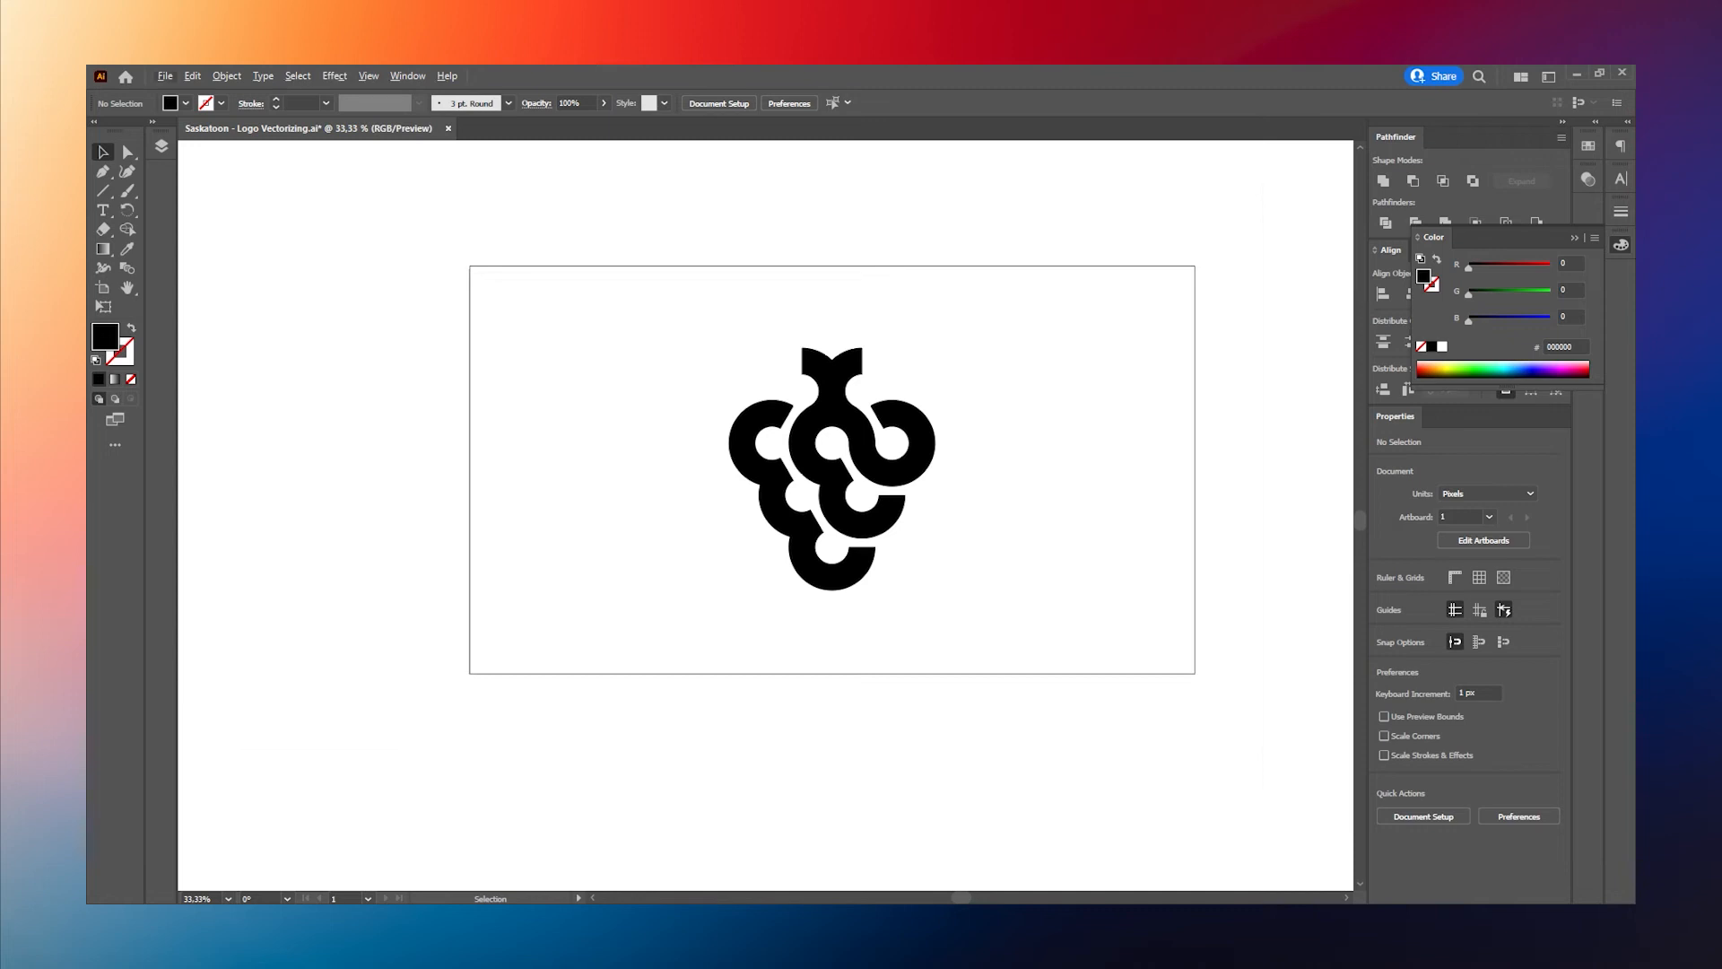
key("ctrl+0")
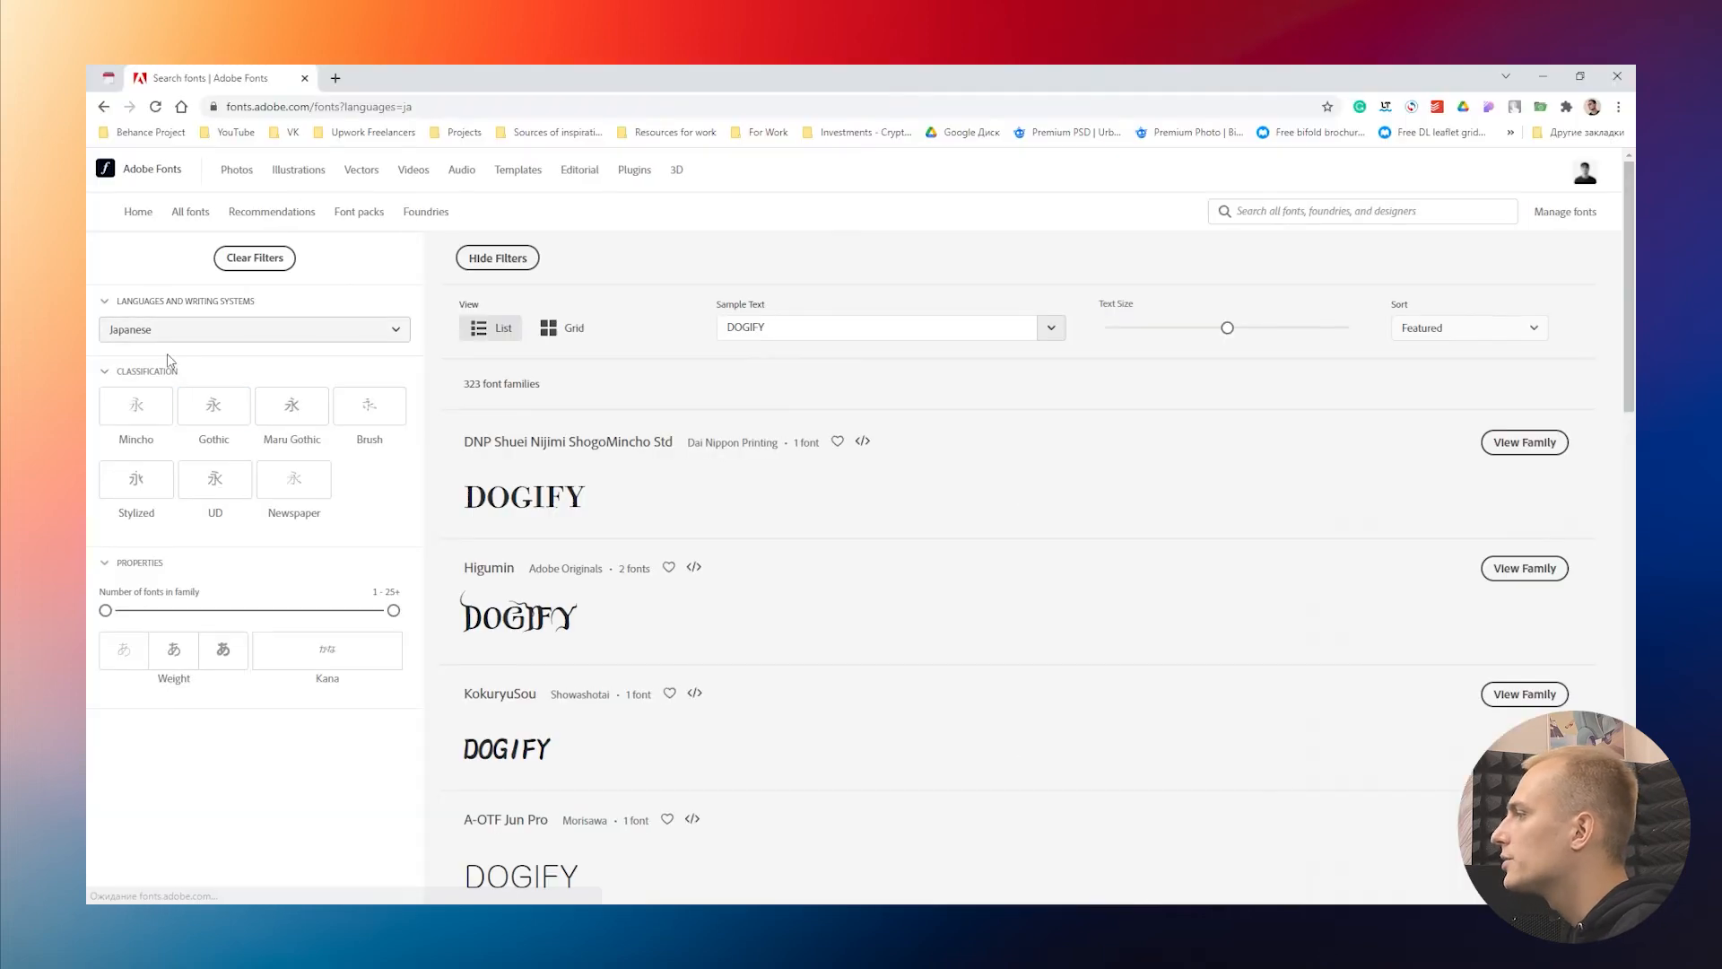
In Adobe Fonts, set the language filter to English and the sample text to SASKATOON
left_click(260, 332)
scroll(130, 413, "up", 5)
left_click(125, 363)
left_click_drag(766, 328, 653, 326)
type("SASKATOON")
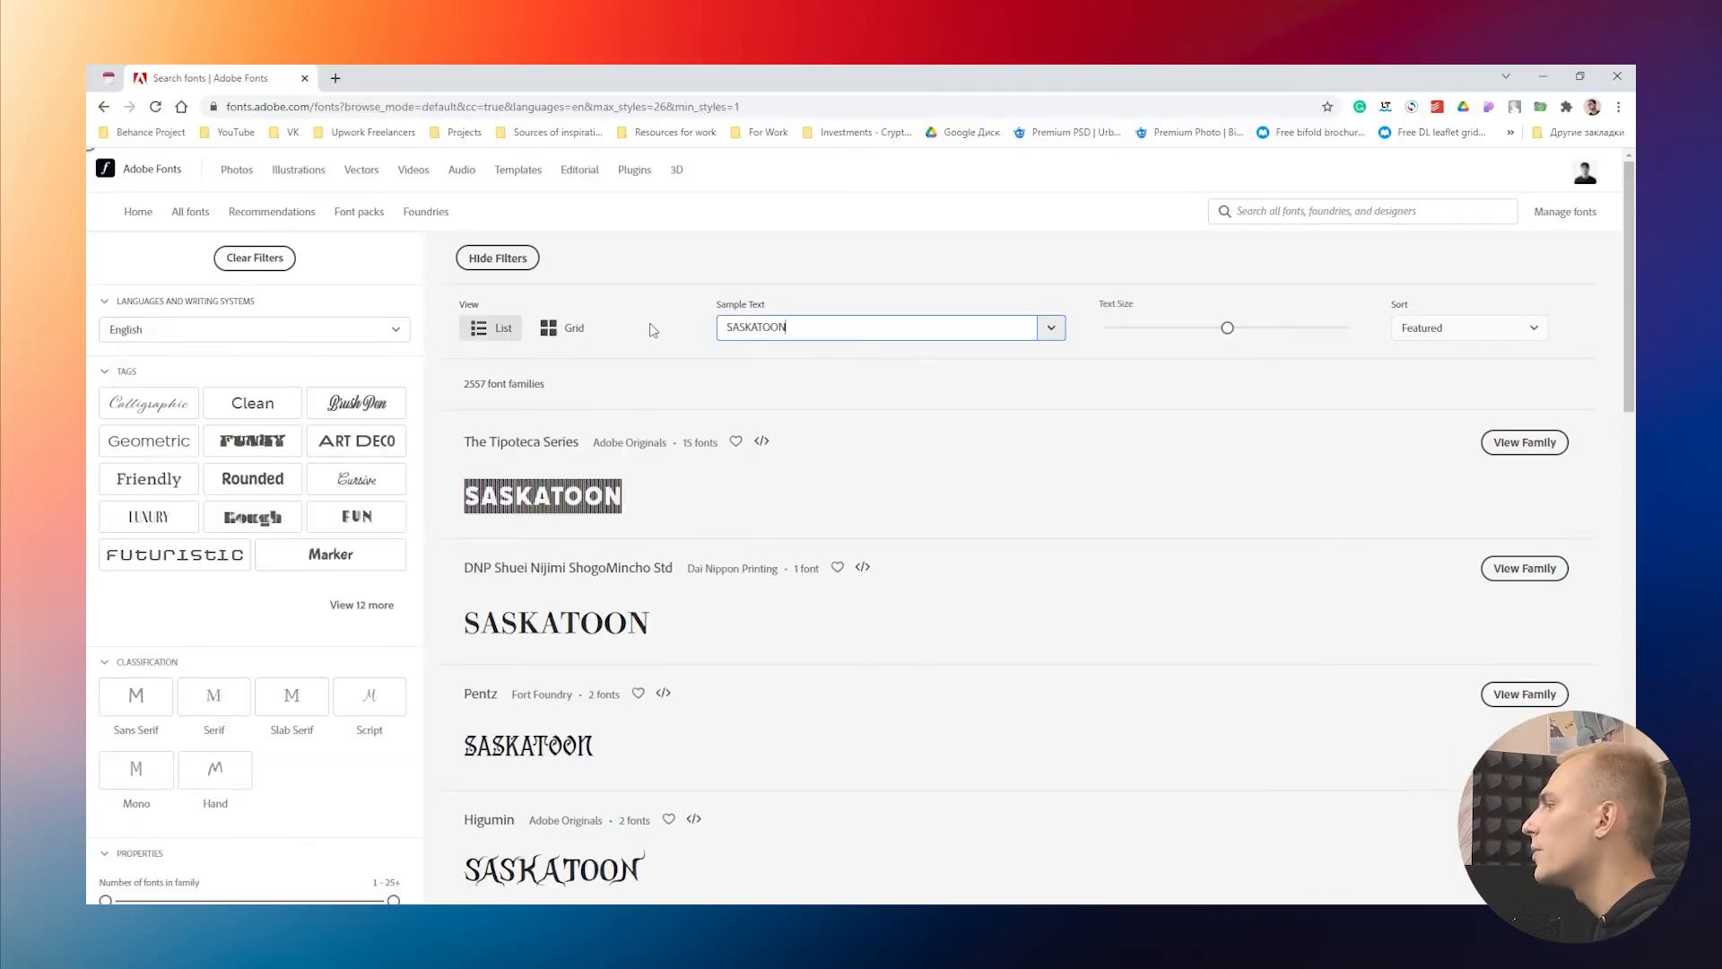
Filter the fonts by the Clean tag and browse the first three result pages for a wordmark typeface
left_click(252, 403)
scroll(834, 585, "down", 20)
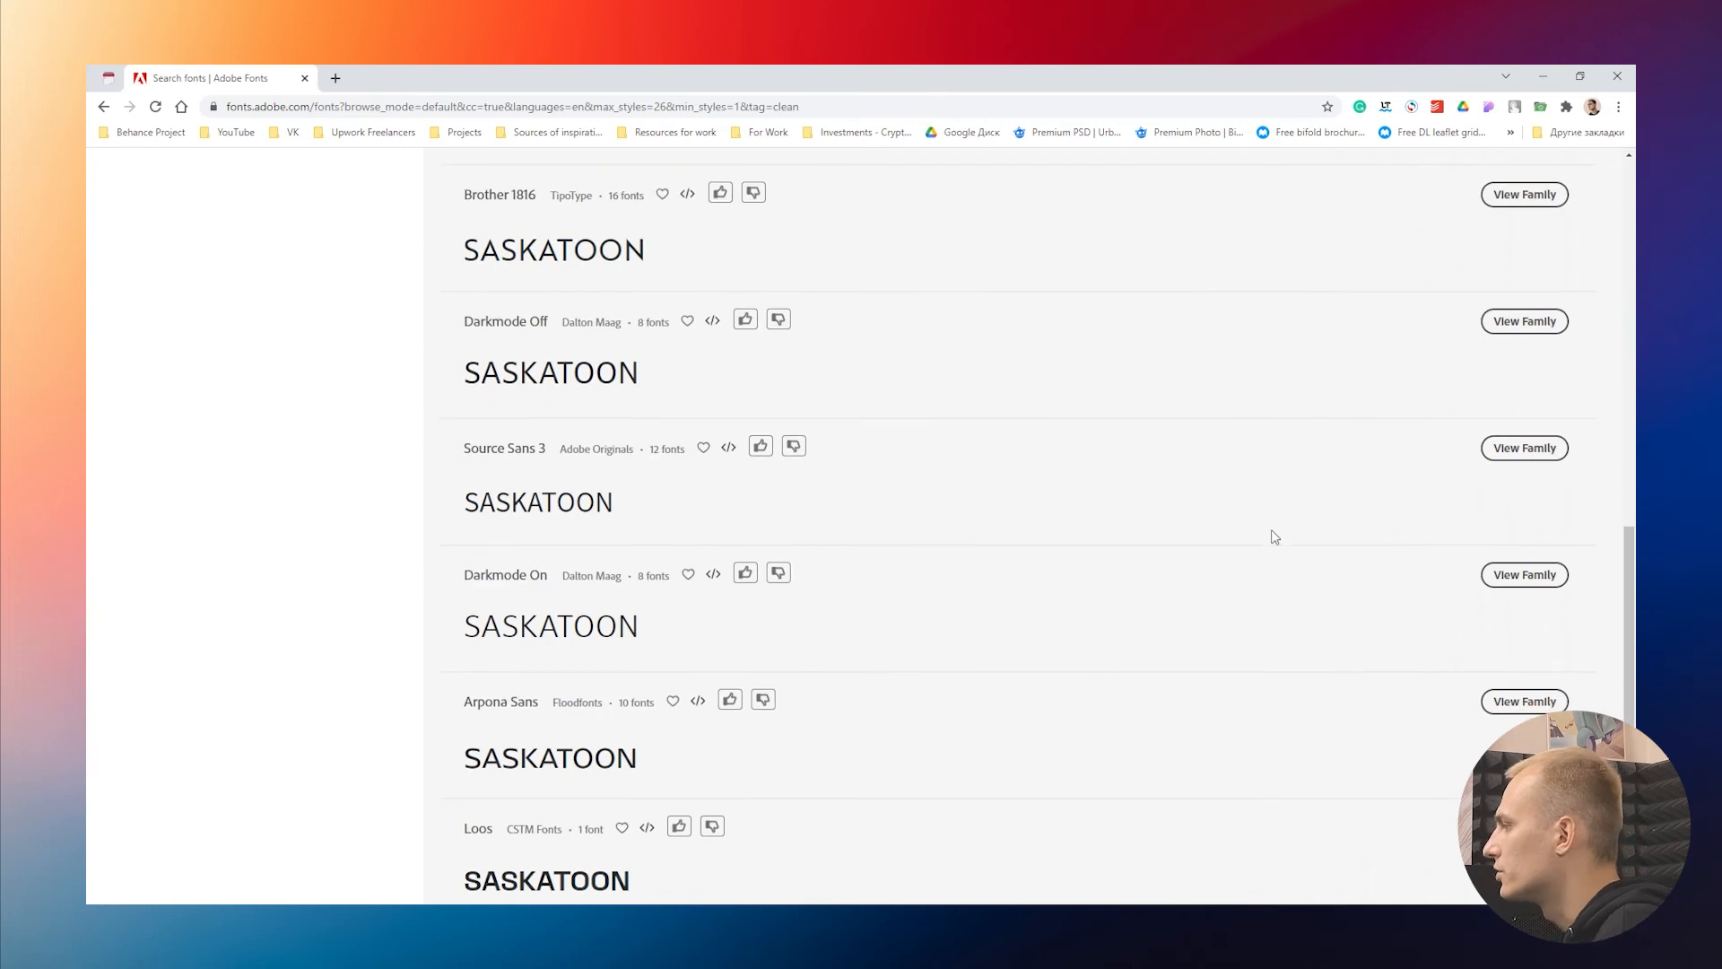
left_click(976, 677)
scroll(996, 660, "down", 20)
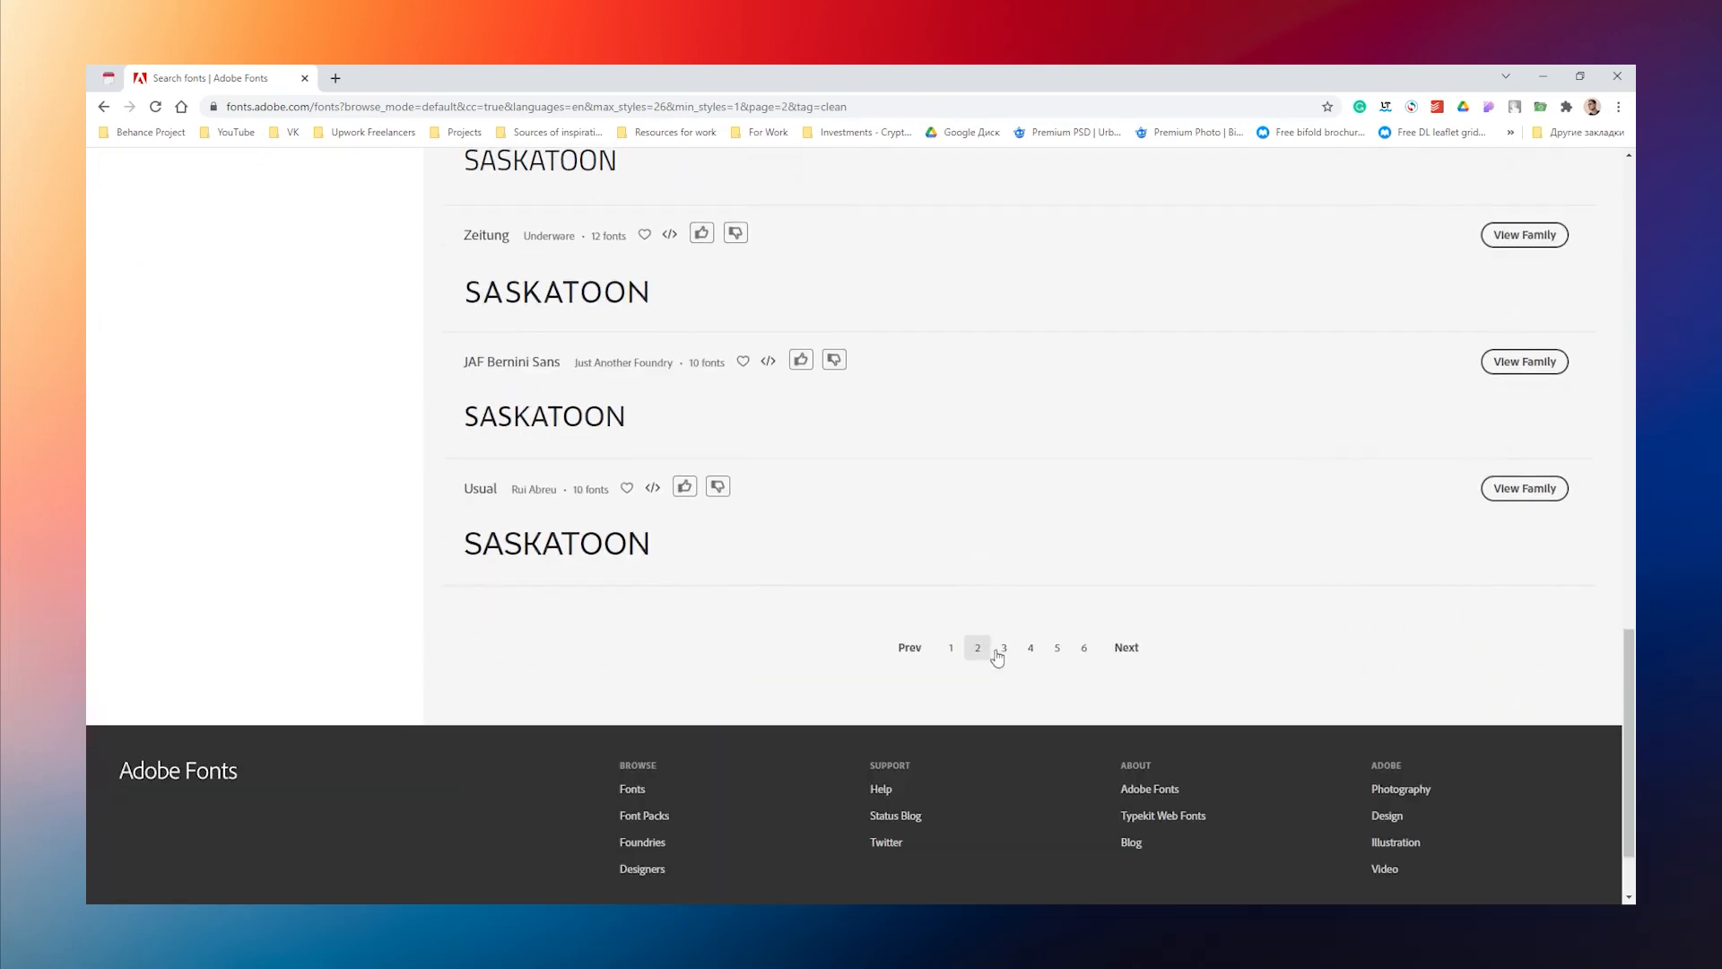
left_click(1005, 647)
scroll(941, 493, "down", 5)
Open Fenwick in its own tab, preview its styles with SASKATOON, close it and browse the fourth page of Clean fonts
right_click(633, 414)
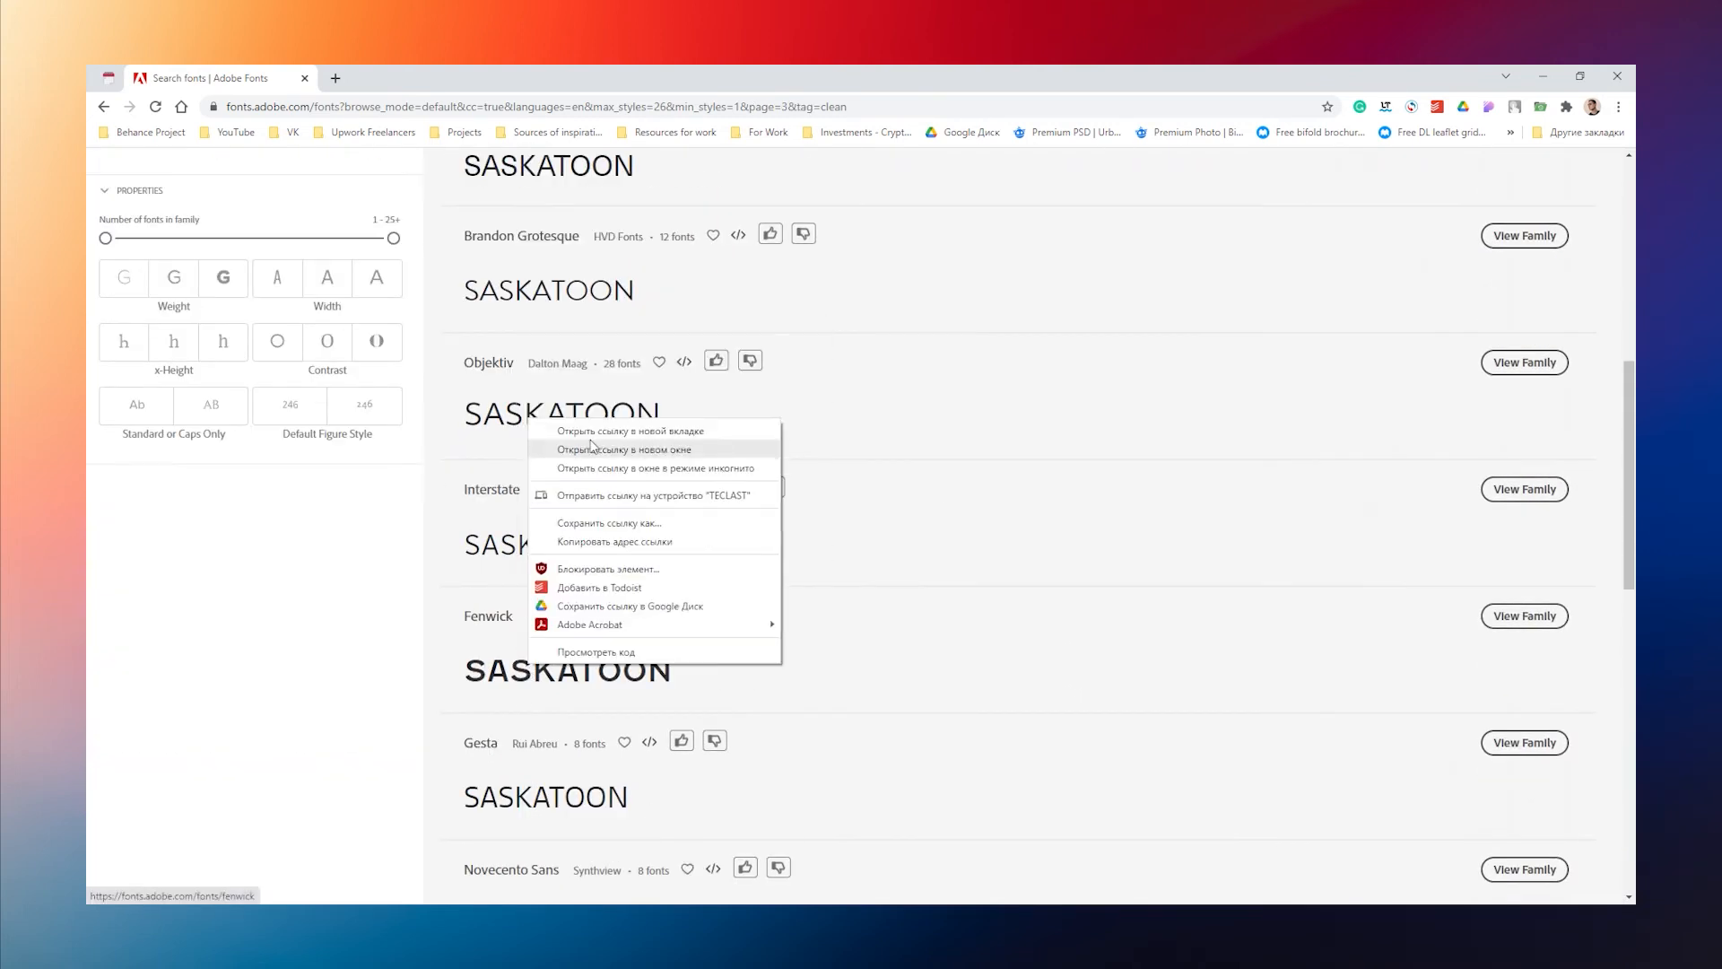
left_click(621, 463)
left_click(582, 575)
type("SASKATOON")
scroll(543, 575, "down", 6)
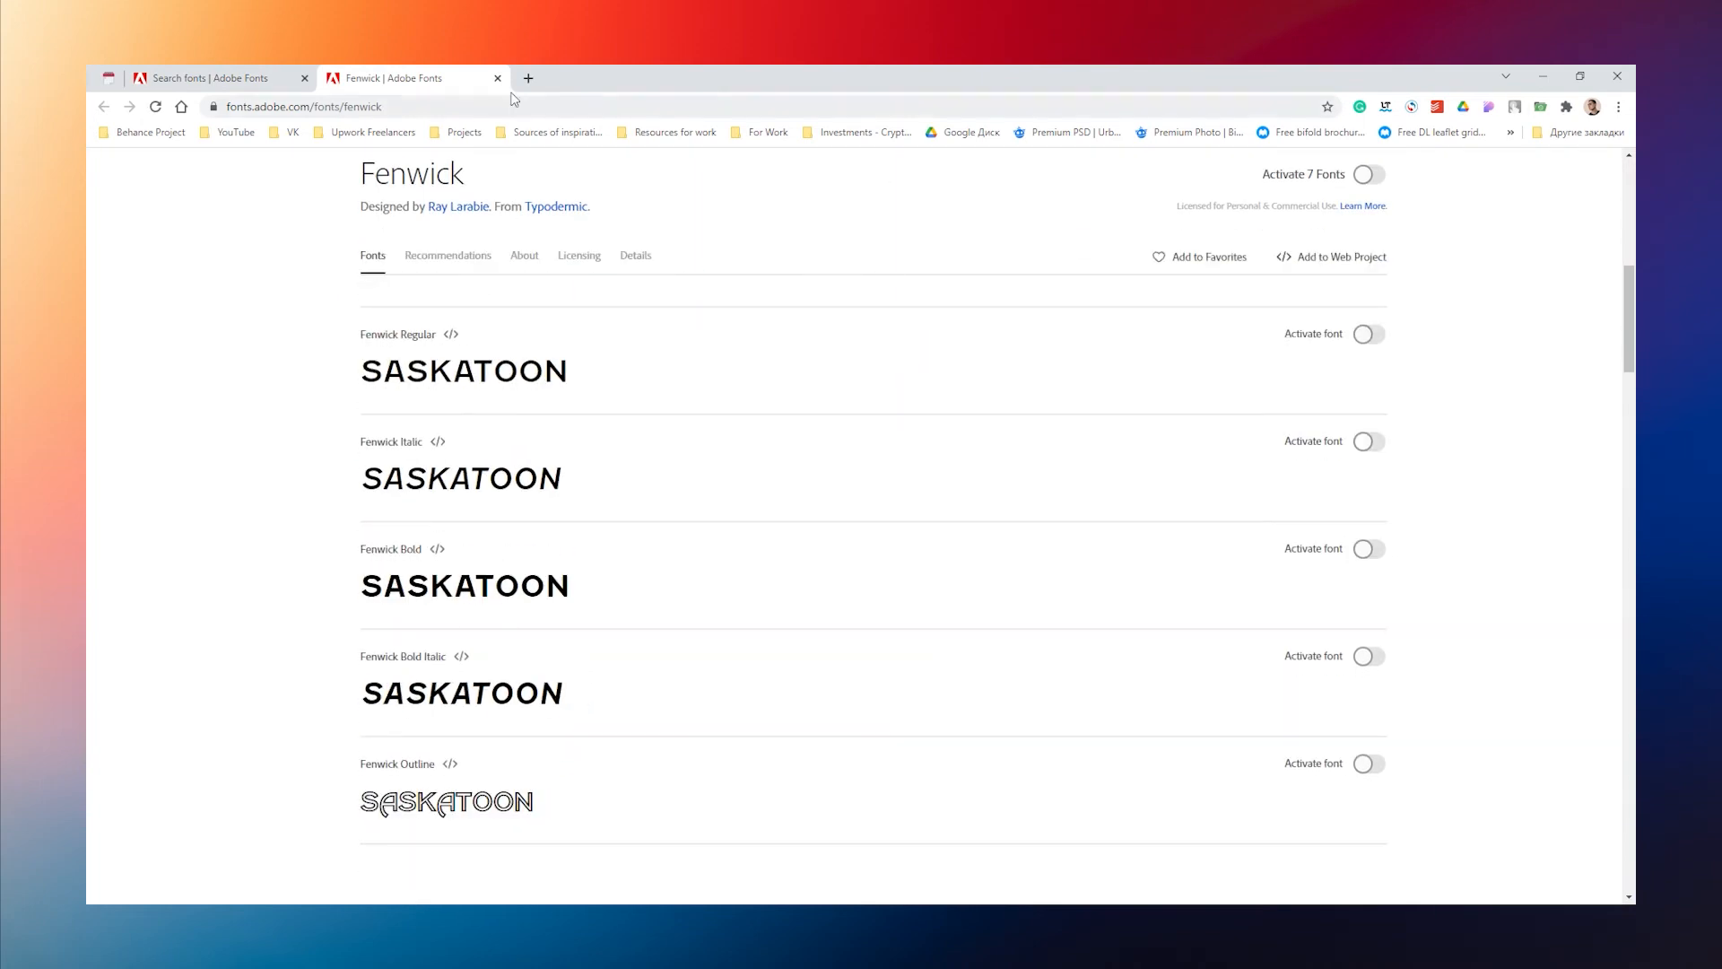
key("ctrl+w")
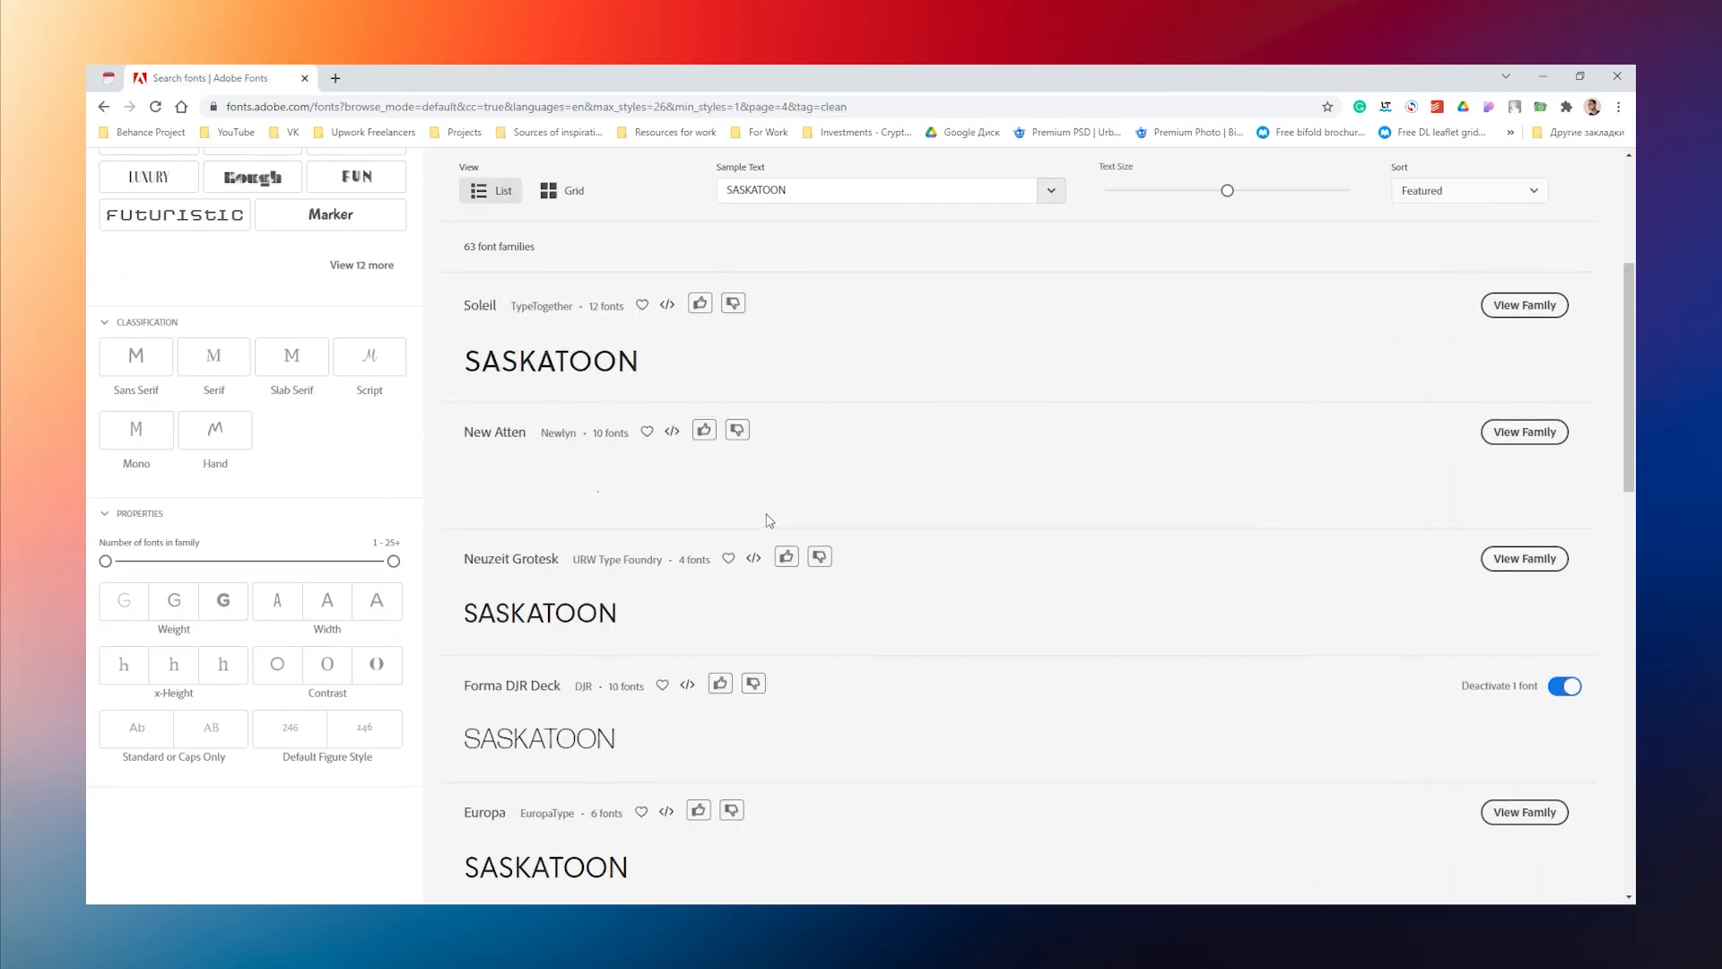
scroll(765, 519, "down", 3)
scroll(692, 645, "up", 6)
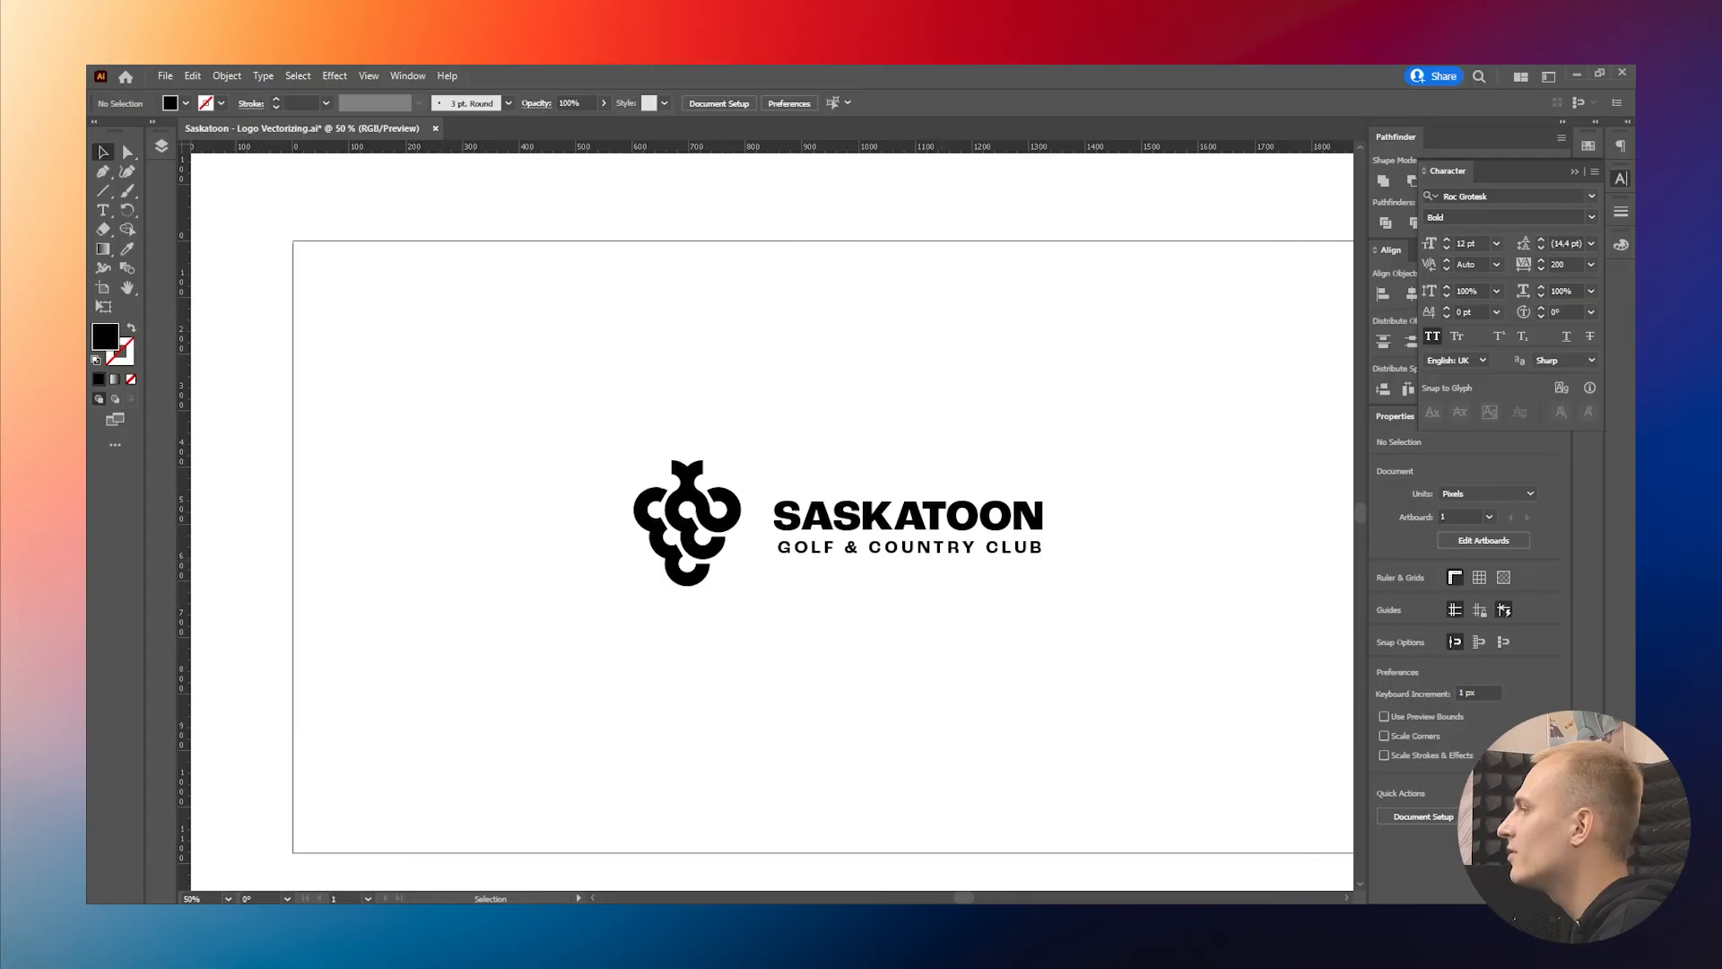
Switch to Illustrator and examine the SASKATOON wordmark and GOLF & COUNTRY CLUB tagline set beside the berry symbol
left_click(908, 516)
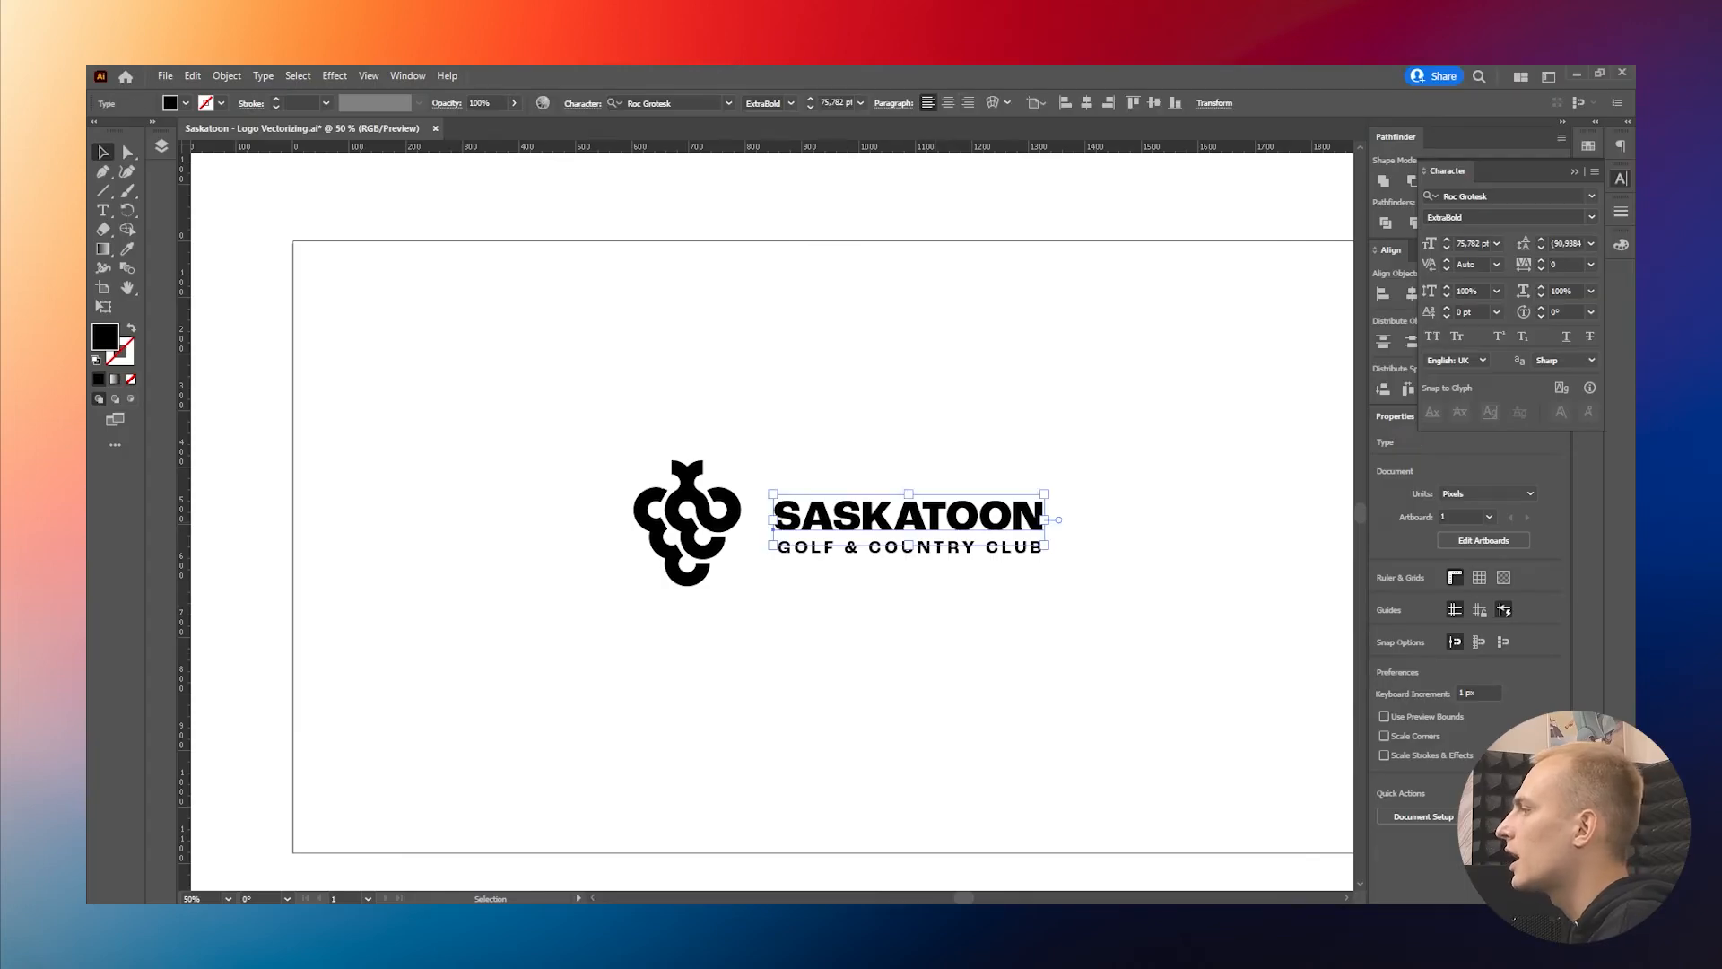
left_click(897, 735)
scroll(977, 637, "up", 1)
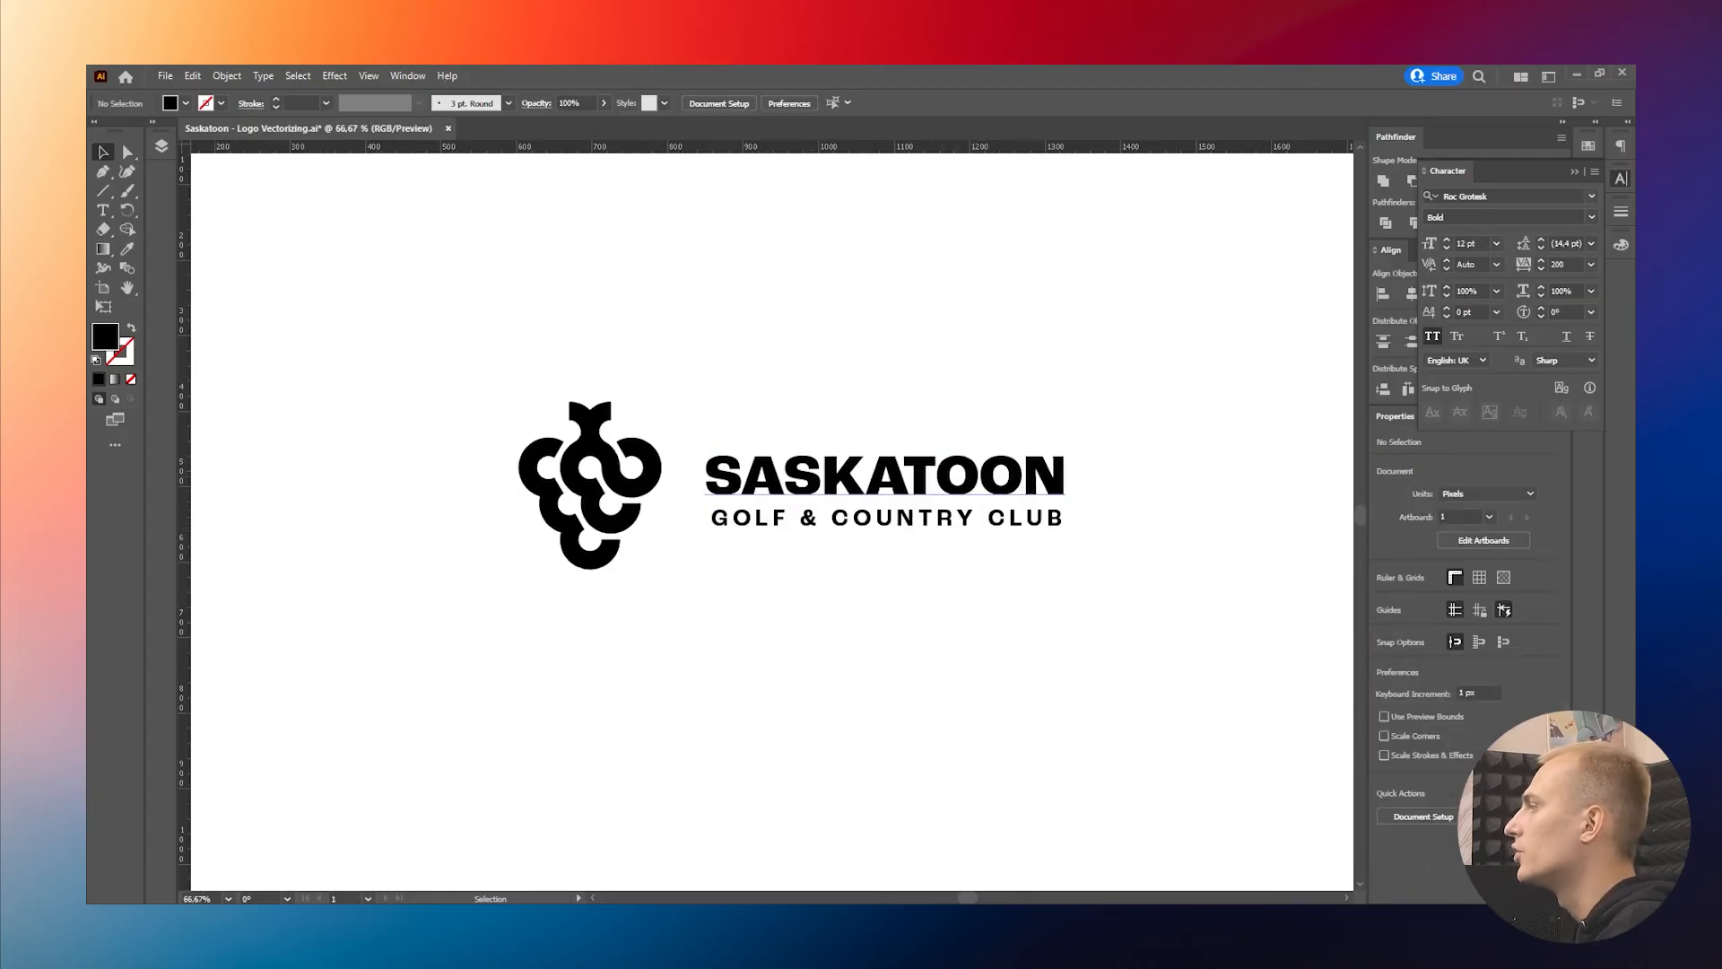
left_click(942, 518)
left_click(950, 628)
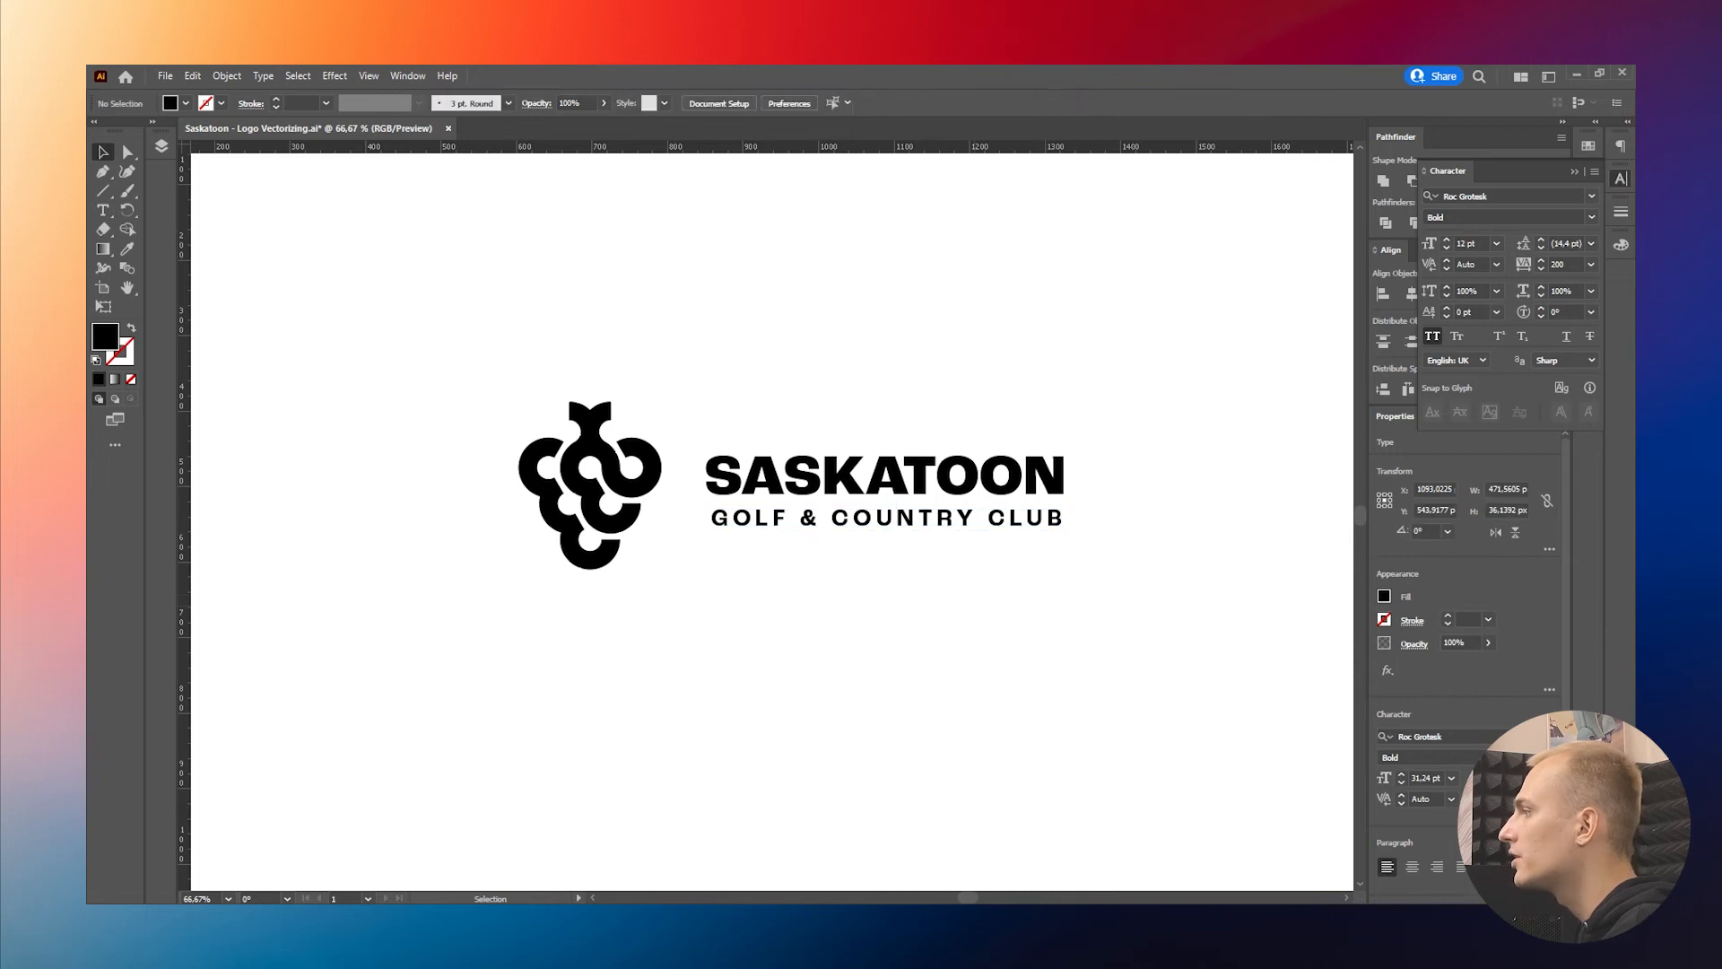
scroll(903, 578, "down", 1)
scroll(809, 541, "up", 1)
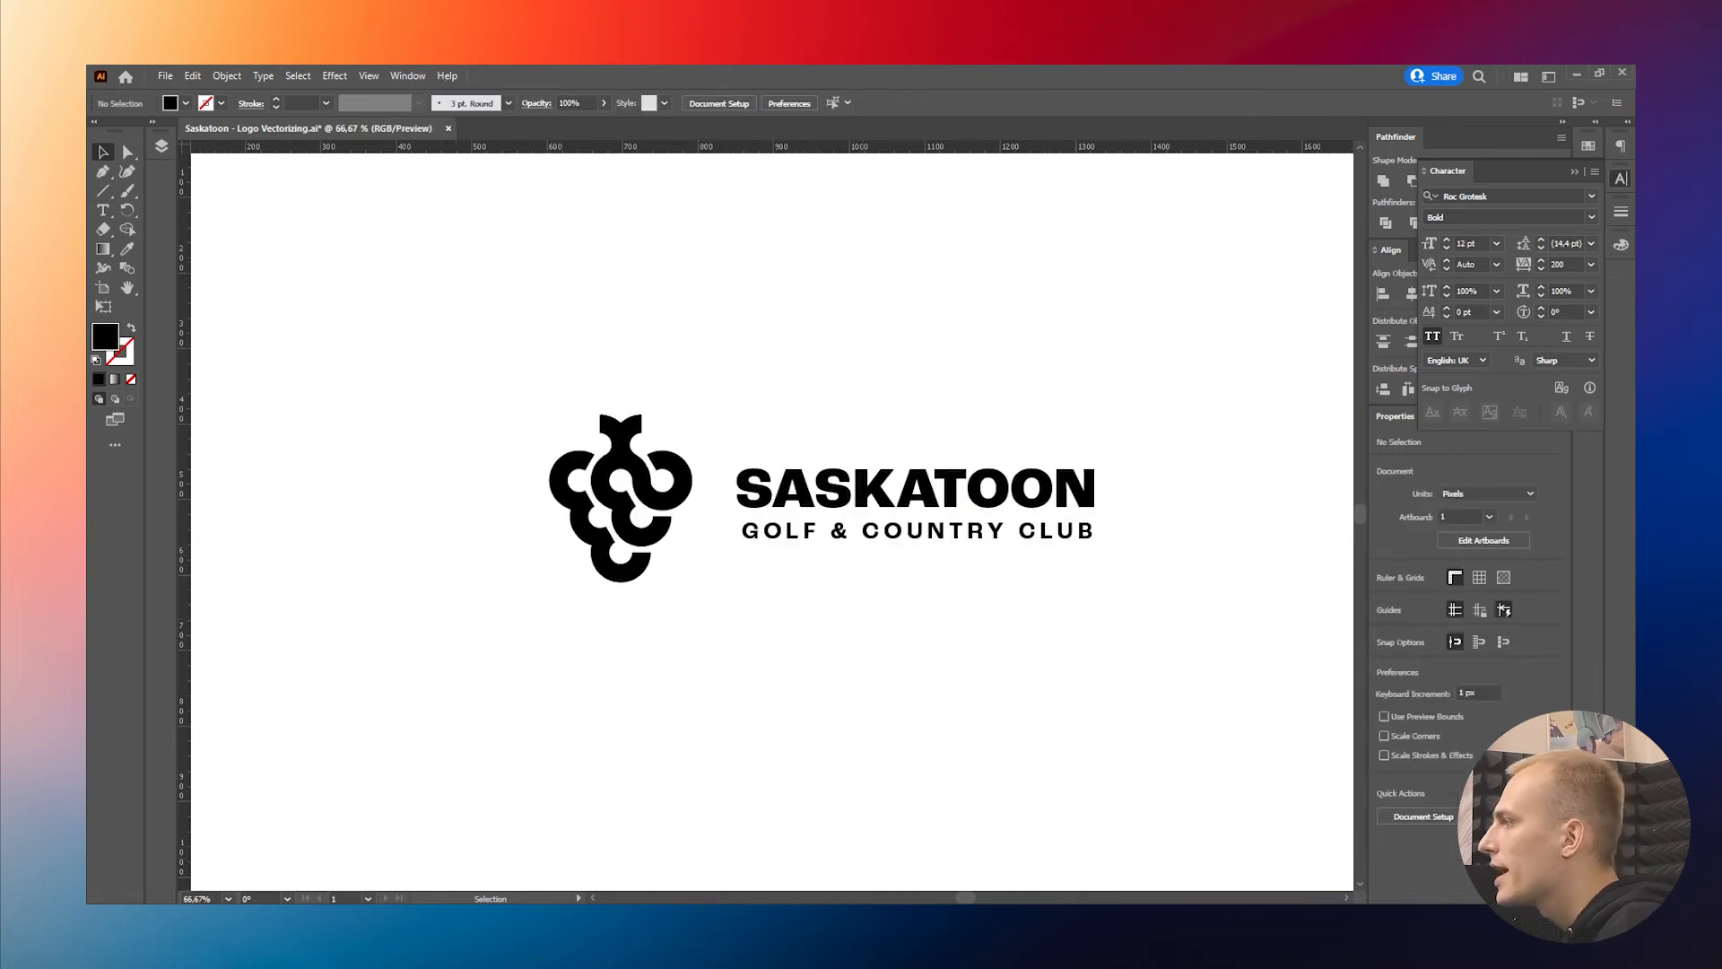
left_click_drag(792, 443, 1183, 611)
left_click(977, 602)
scroll(904, 532, "up", 1)
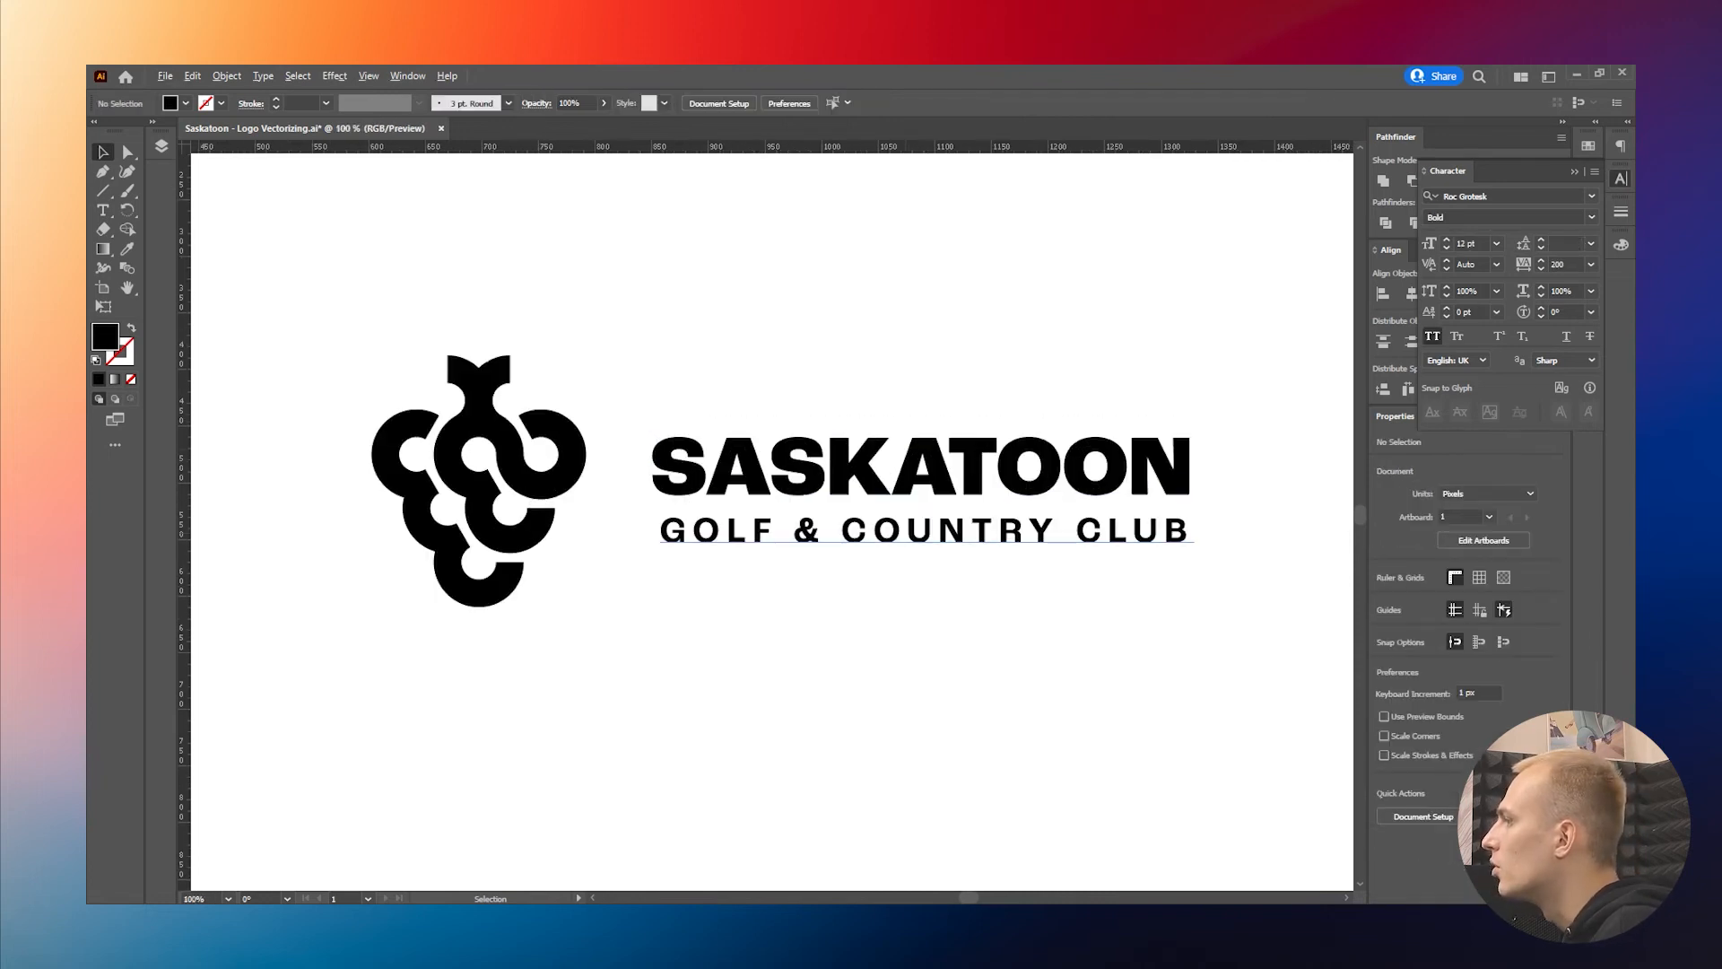
scroll(798, 688, "down", 1)
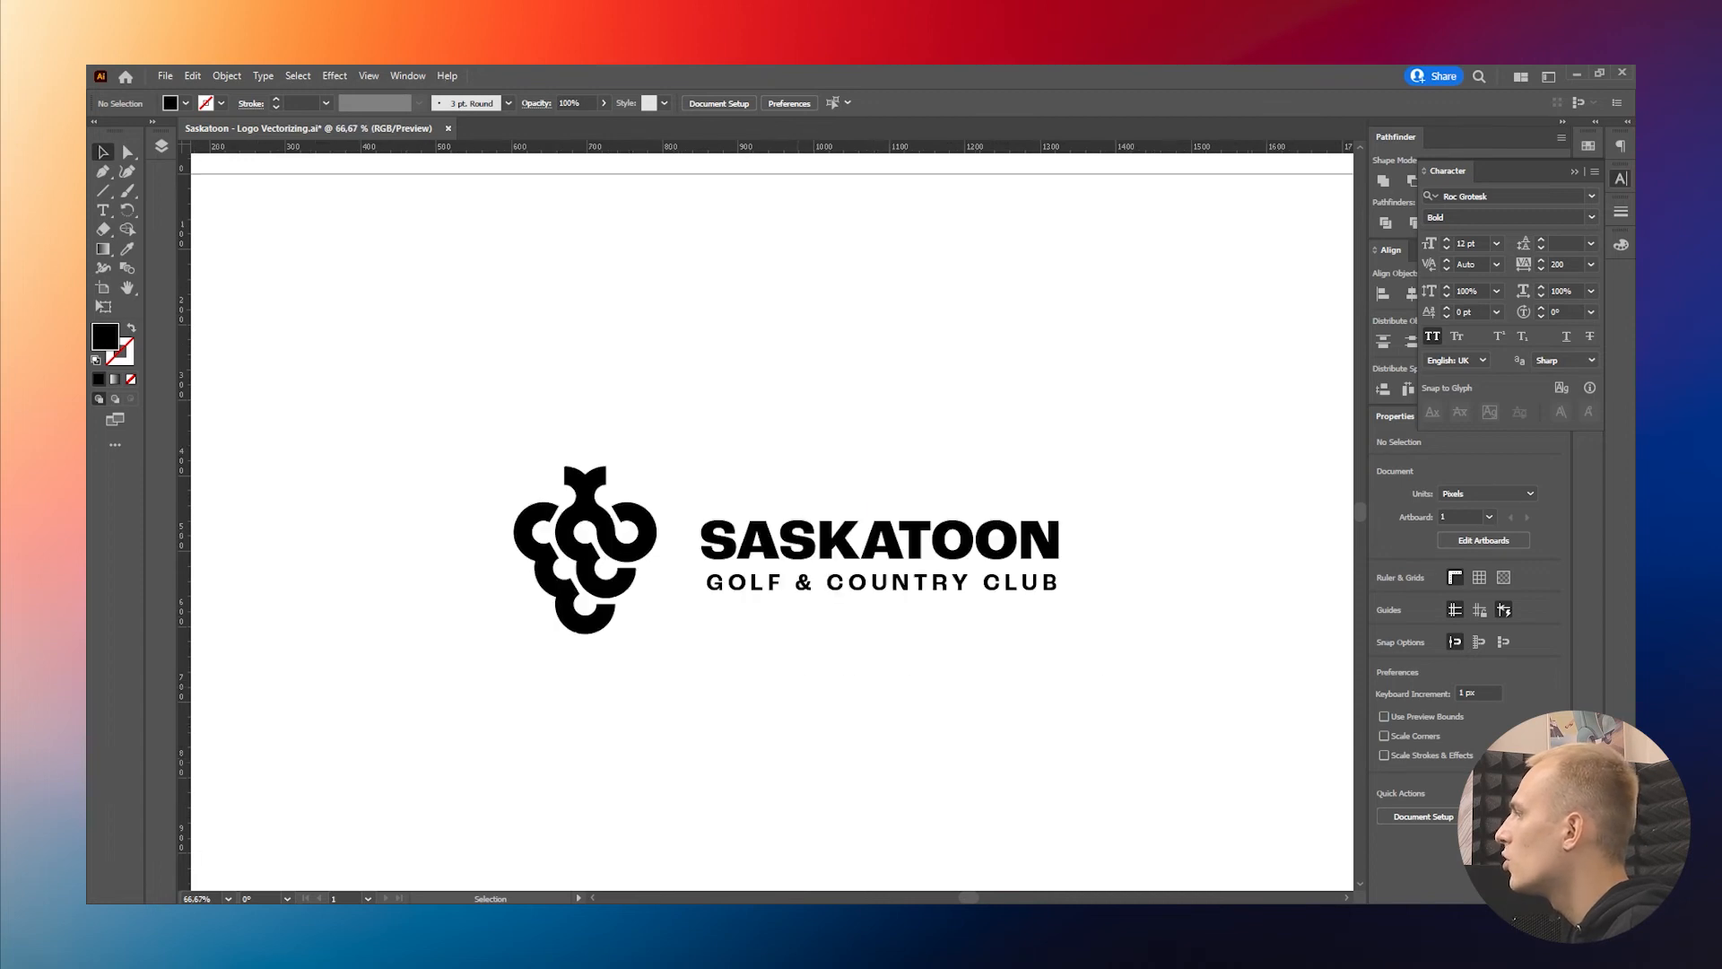
Expand the wordmark and tagline into outlines and place a horizontal guide level with the tagline's baseline
scroll(795, 687, "up", 1)
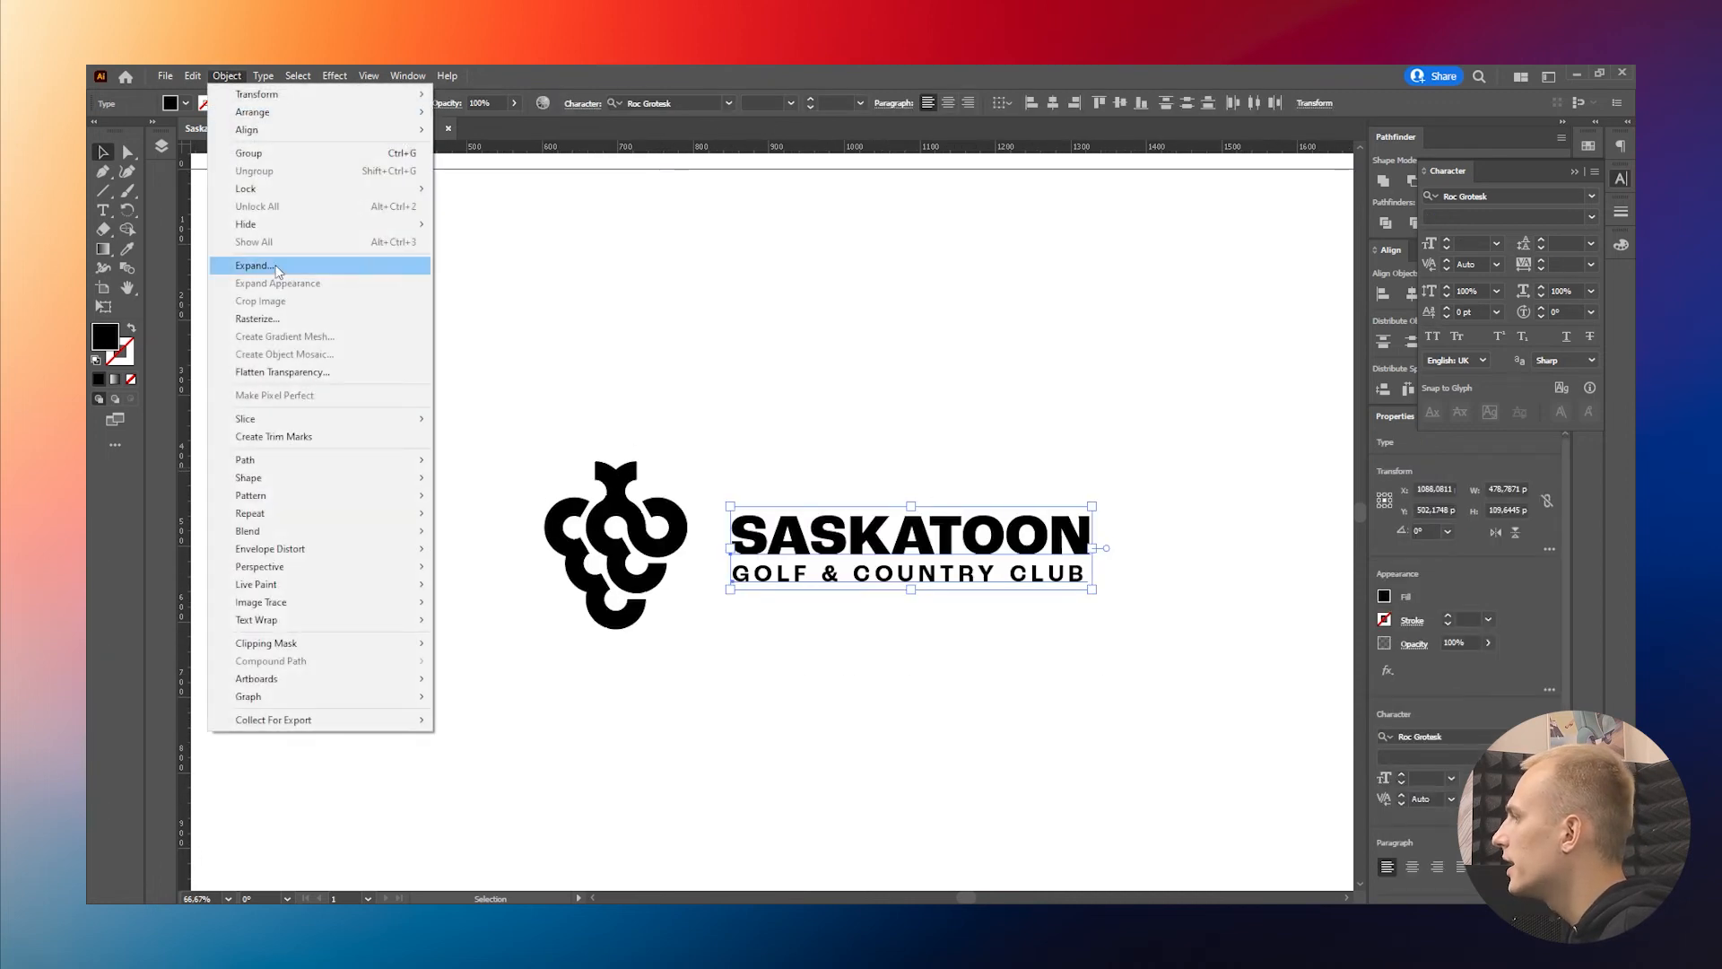
left_click(260, 266)
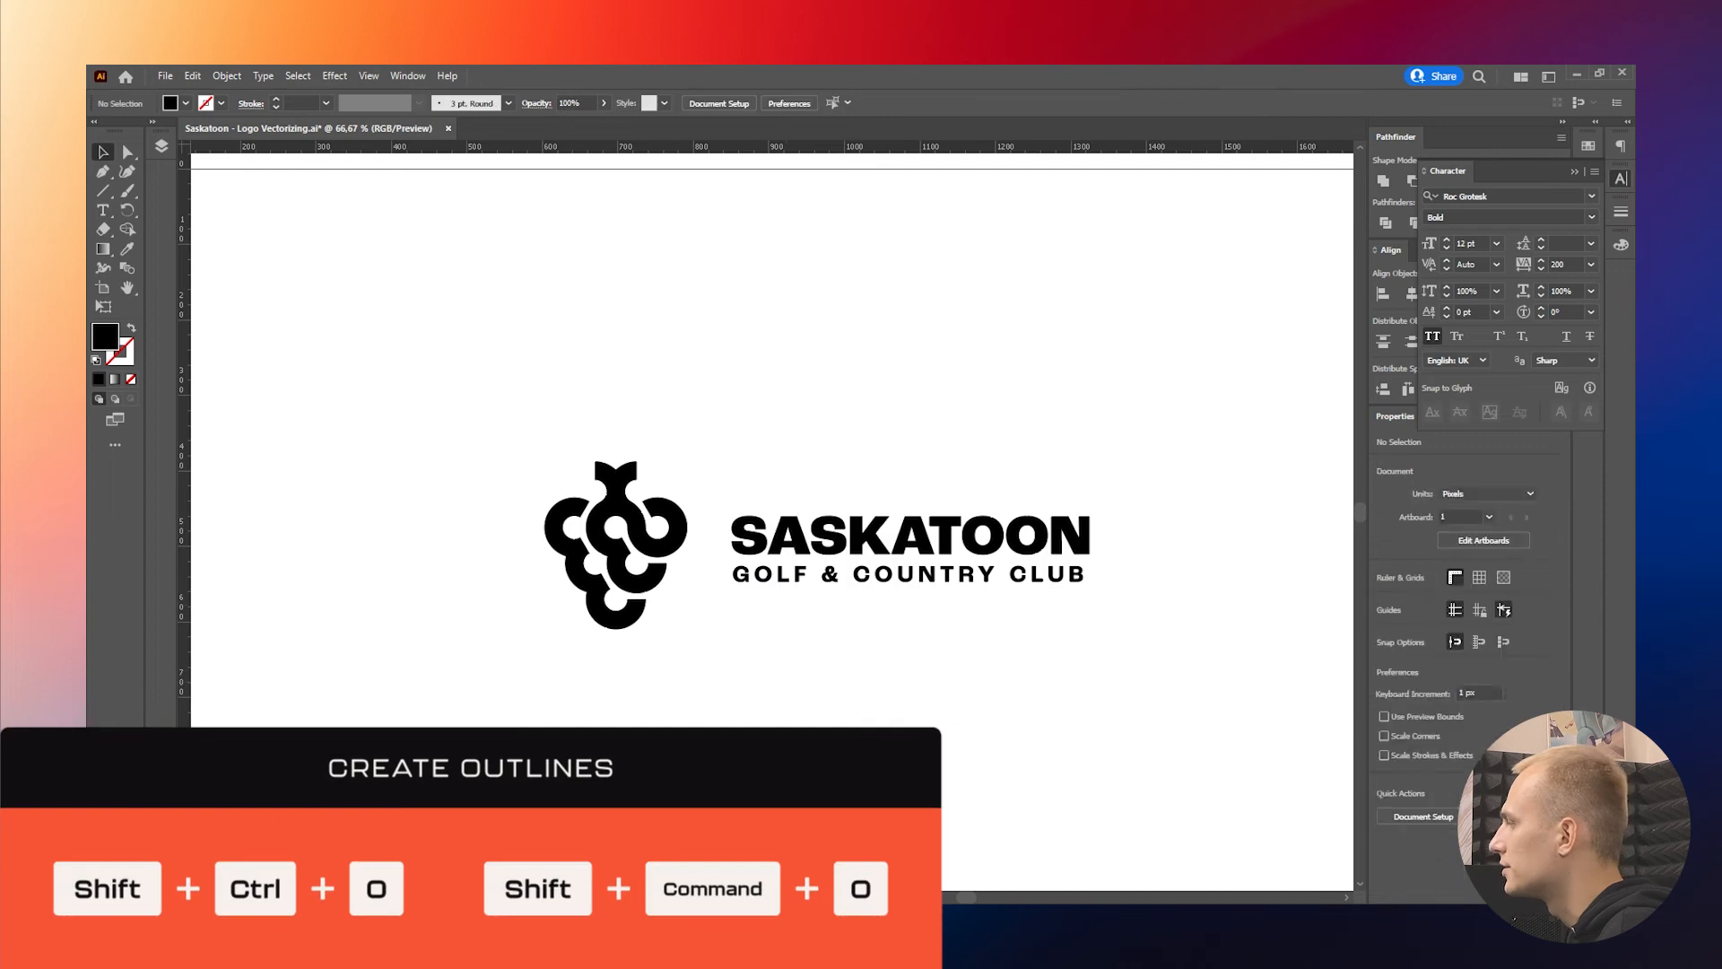
scroll(579, 556, "up", 3)
left_click_drag(687, 455, 687, 486)
left_click_drag(704, 146, 754, 664)
scroll(689, 672, "down", 3)
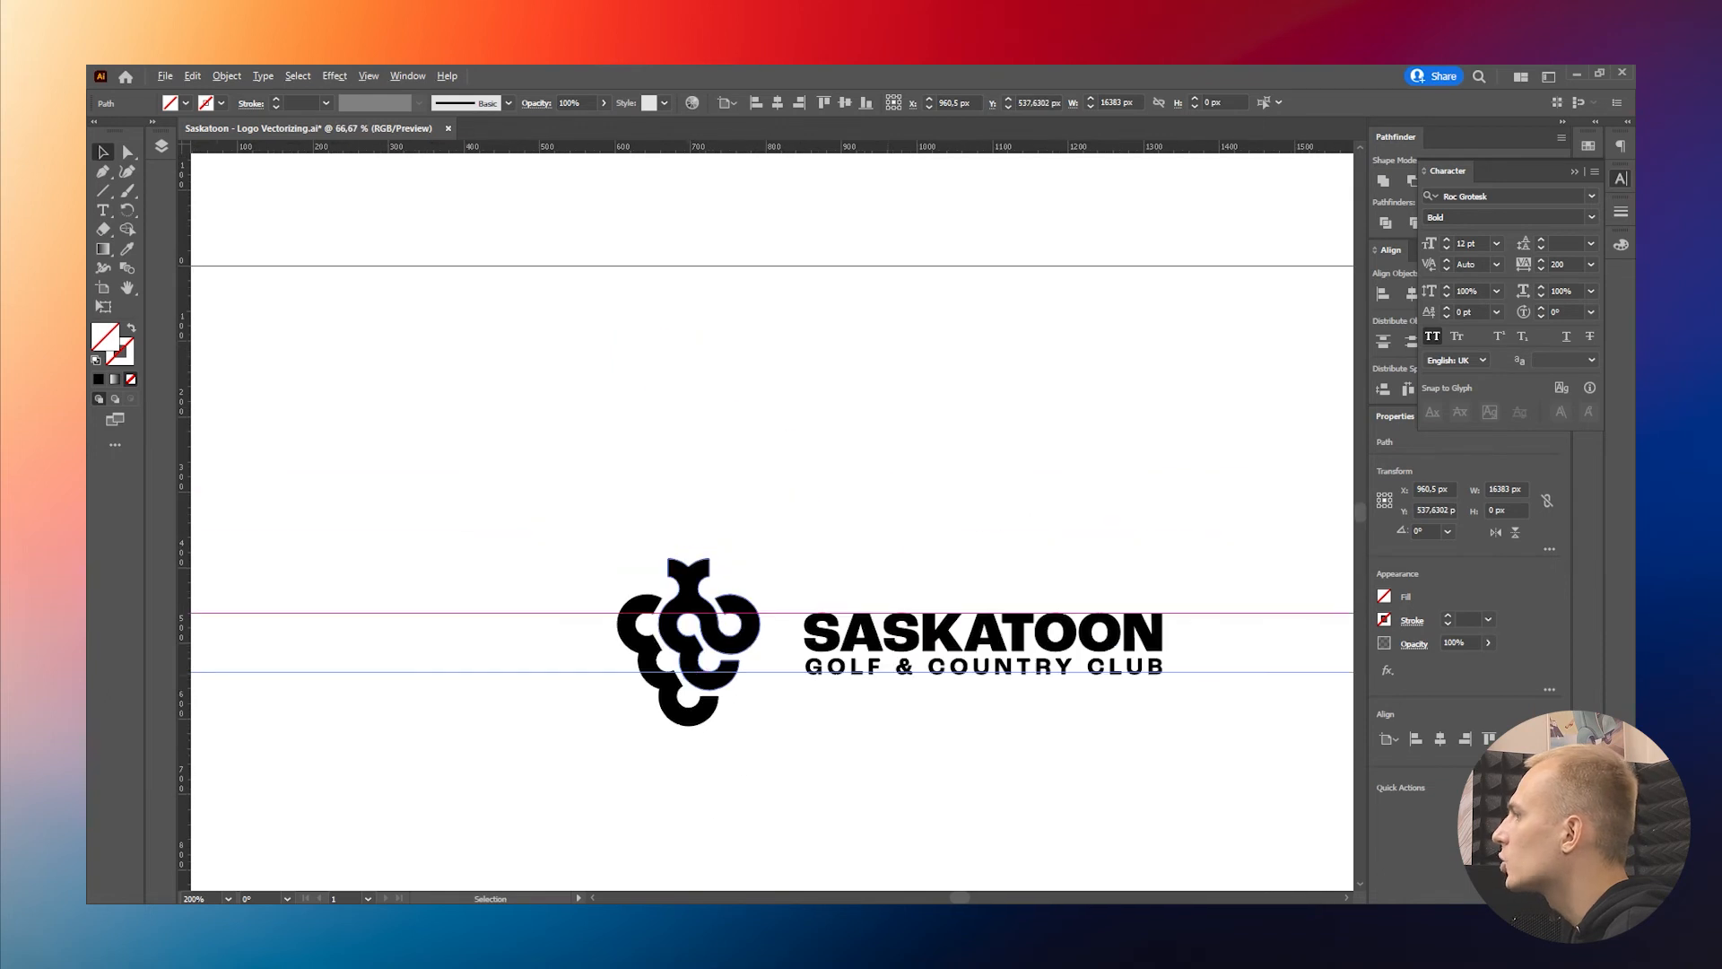
scroll(913, 664, "up", 4)
left_click_drag(828, 665, 829, 666)
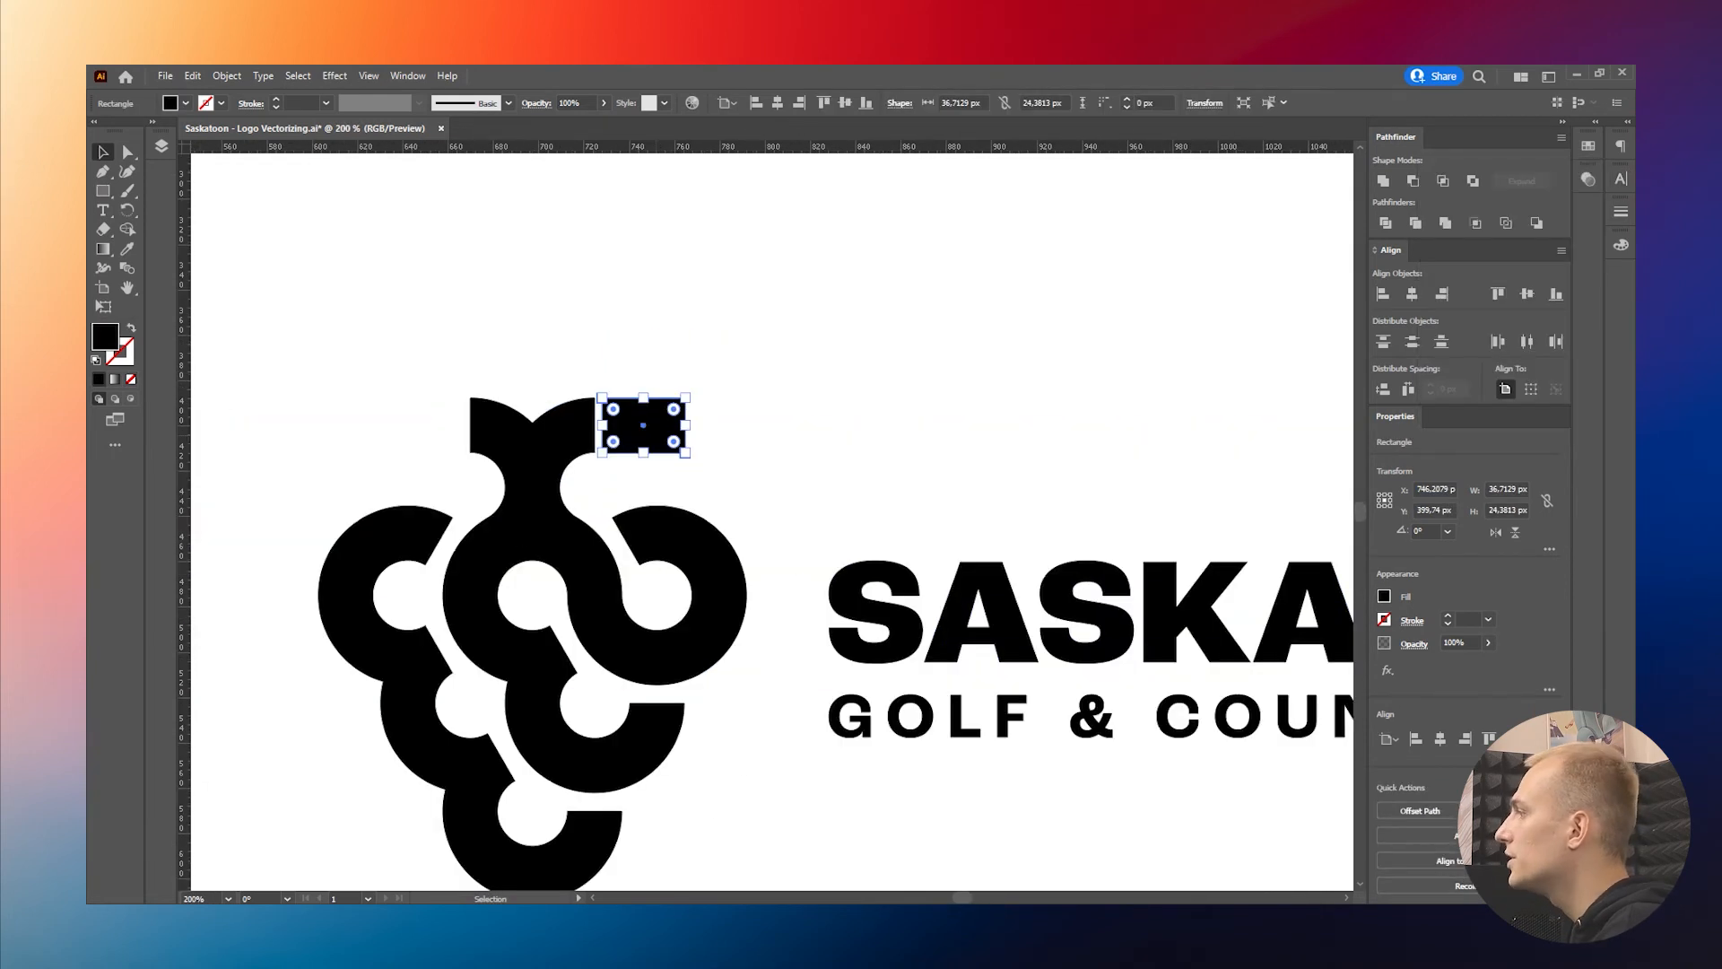
Move the 36.7 × 24.4 px spacer rectangle from beside the stem into the gap between the symbol and the wordmark
left_click_drag(662, 457, 816, 620)
key("ctrl+shift+a")
key("ctrl+shift+a")
scroll(828, 622, "up", 4)
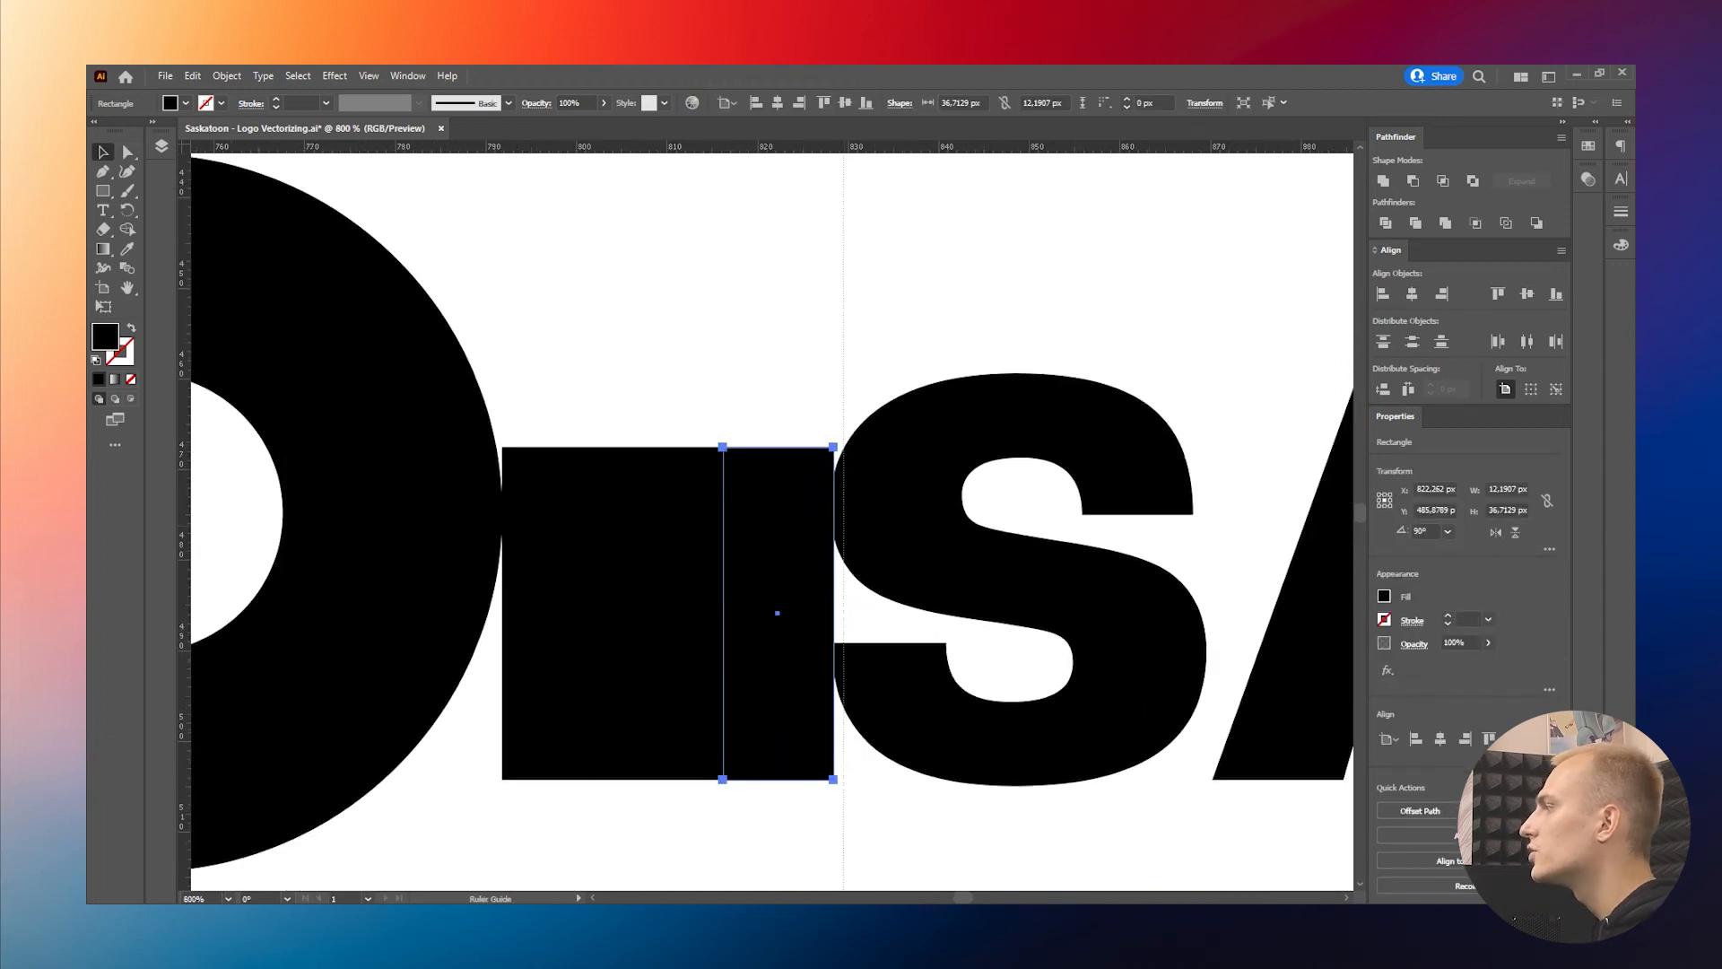
Check the wordmark's first S against the edge of the spacer rectangles and fit the whole artboard in view
left_click_drag(834, 517, 817, 481)
key("ctrl+z")
left_click(721, 400)
scroll(721, 400, "down", 2)
left_click(809, 466)
scroll(808, 481, "up", 5)
key("ctrl+0")
key("ctrl+shift+a")
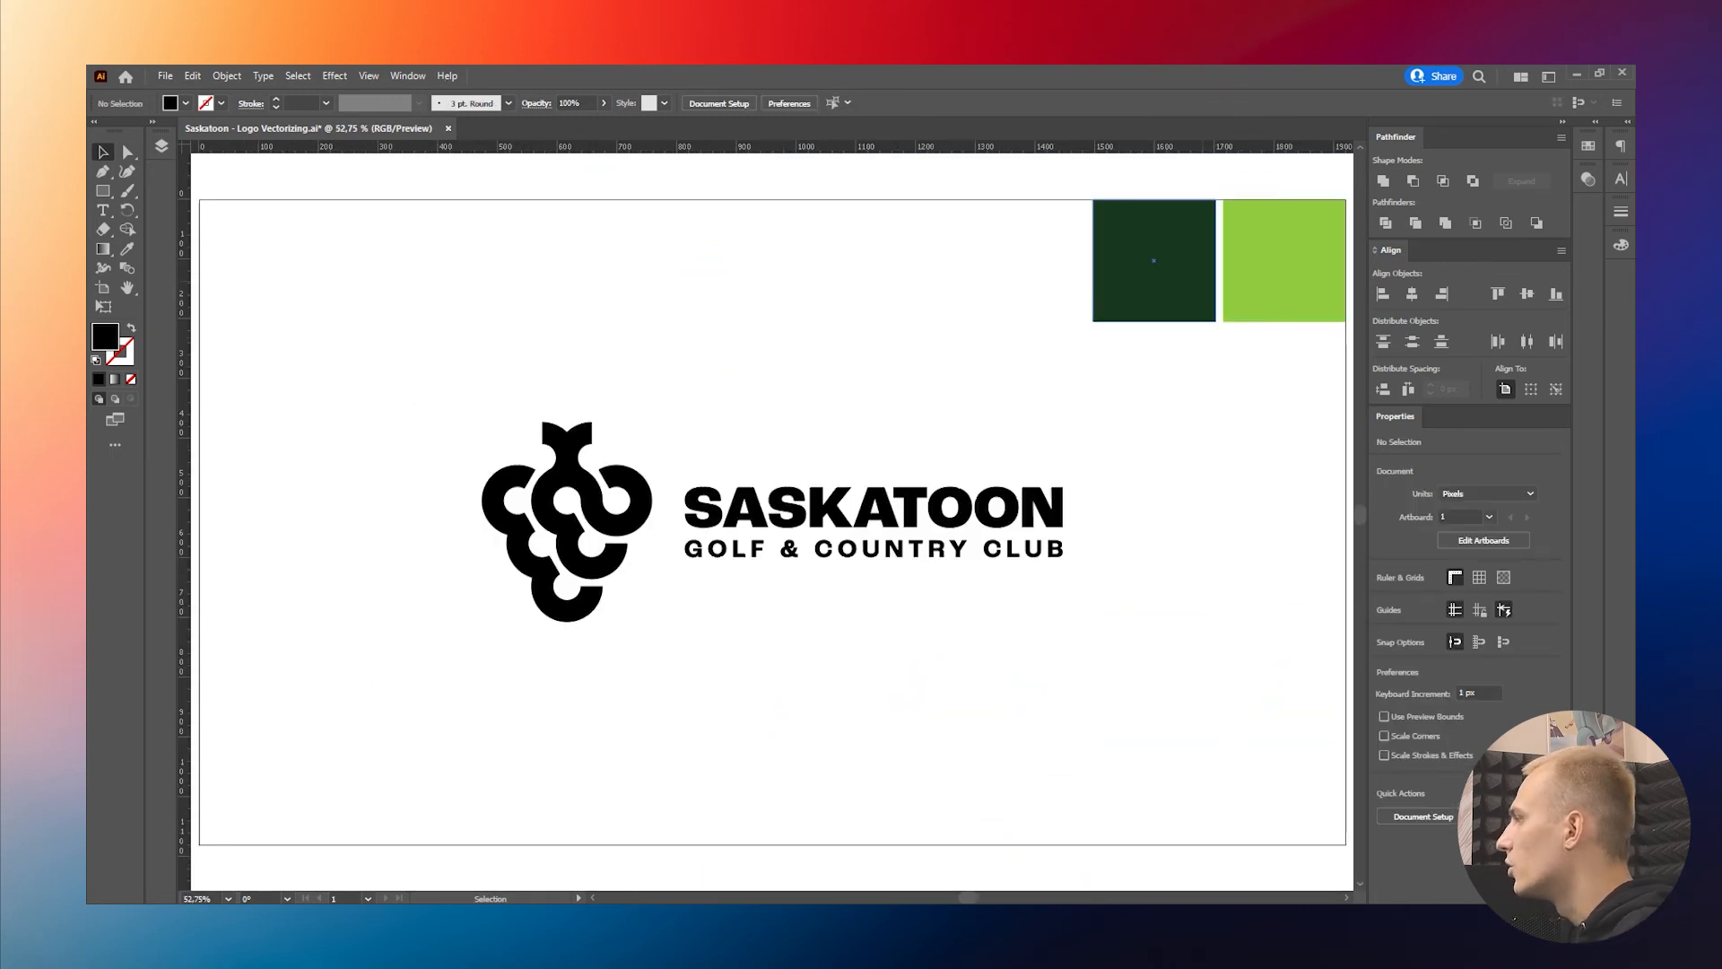
Ungroup the logo so the symbol and the lettering can be selected separately
left_click(1022, 519)
left_click_drag(1023, 518, 1022, 519)
key("ctrl+shift+g")
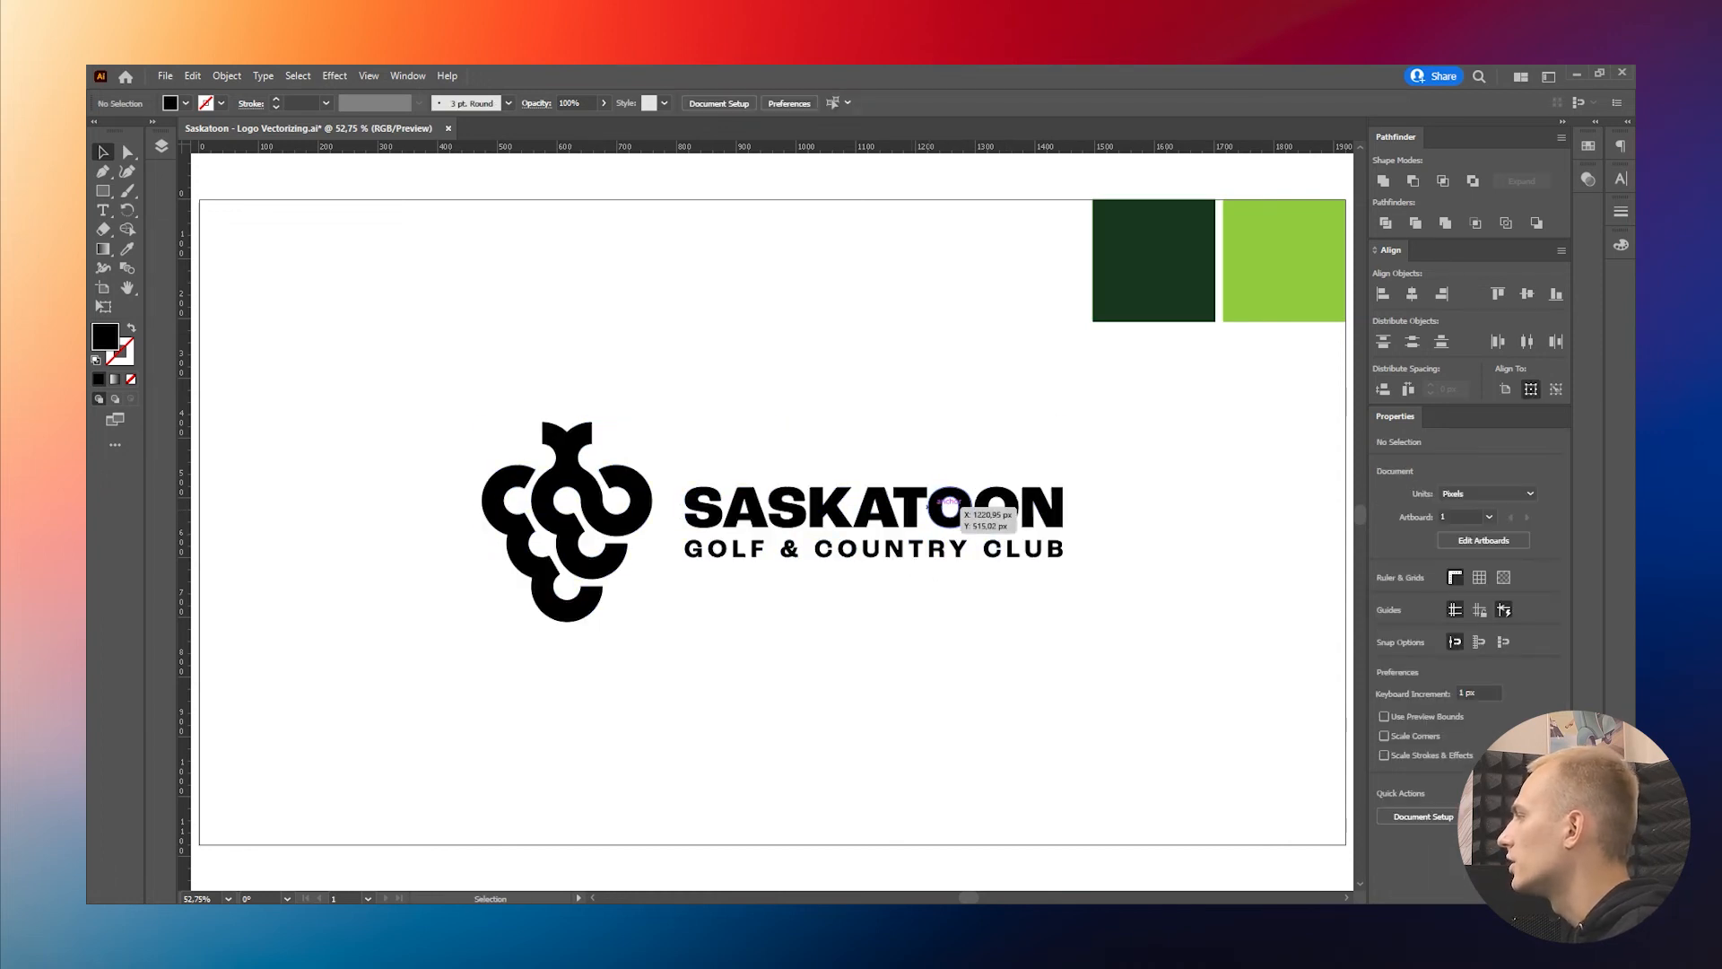
left_click(956, 504)
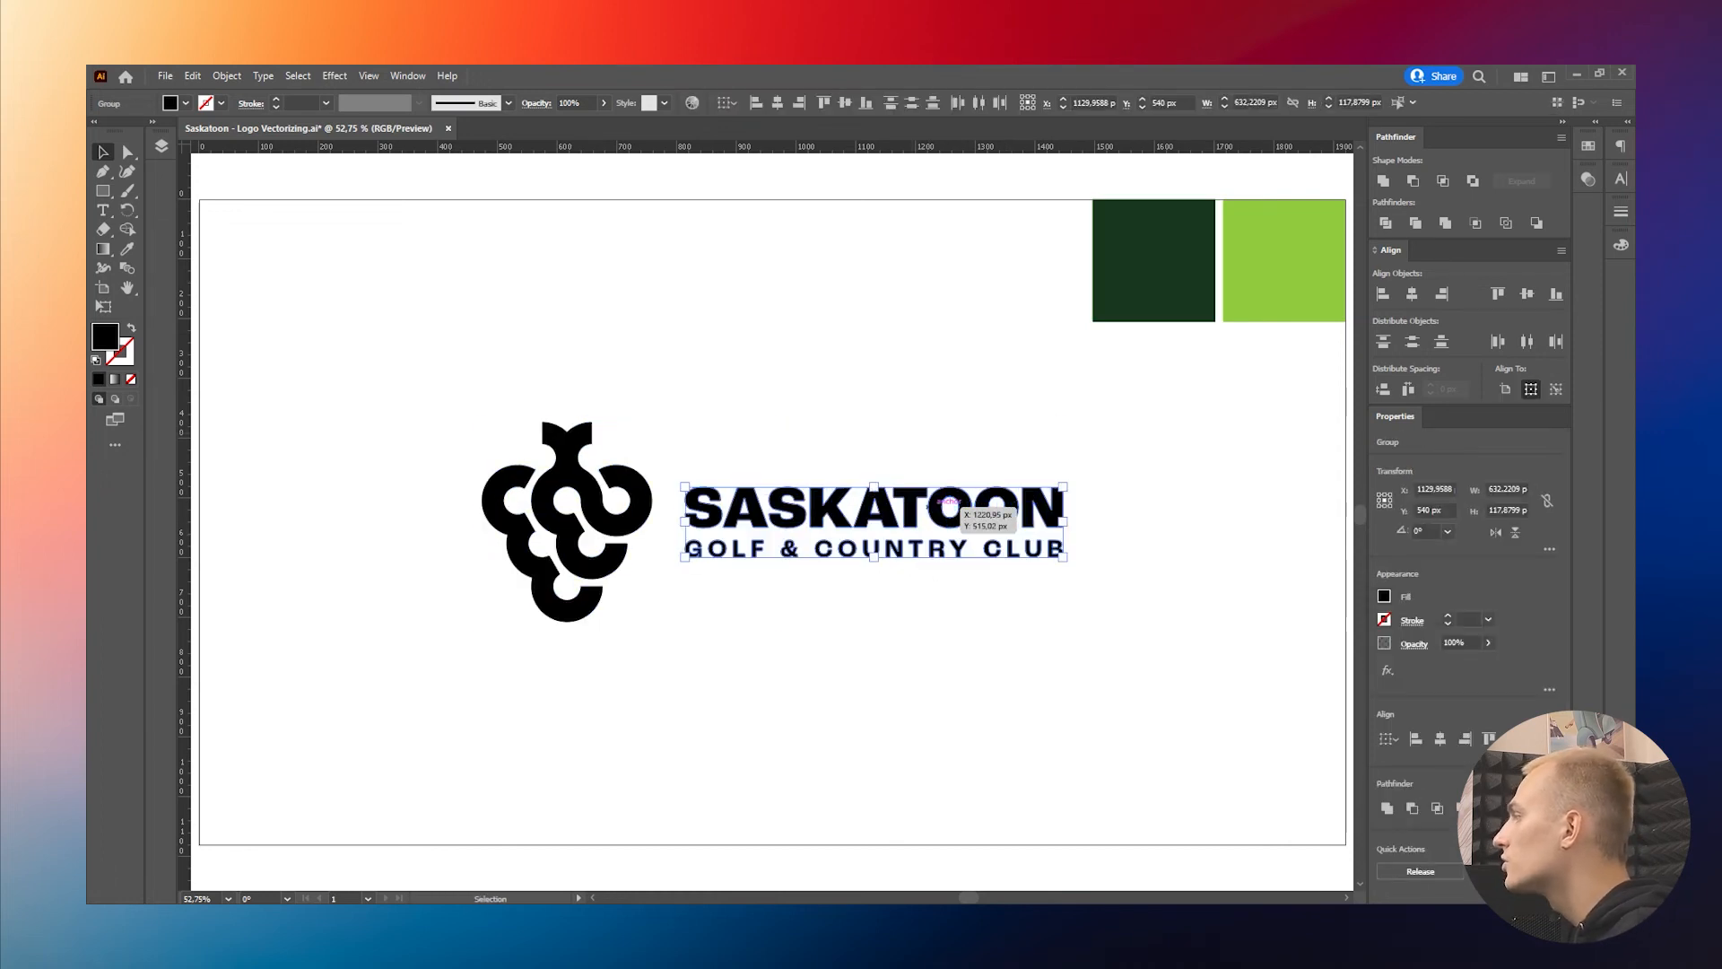
left_click(838, 385)
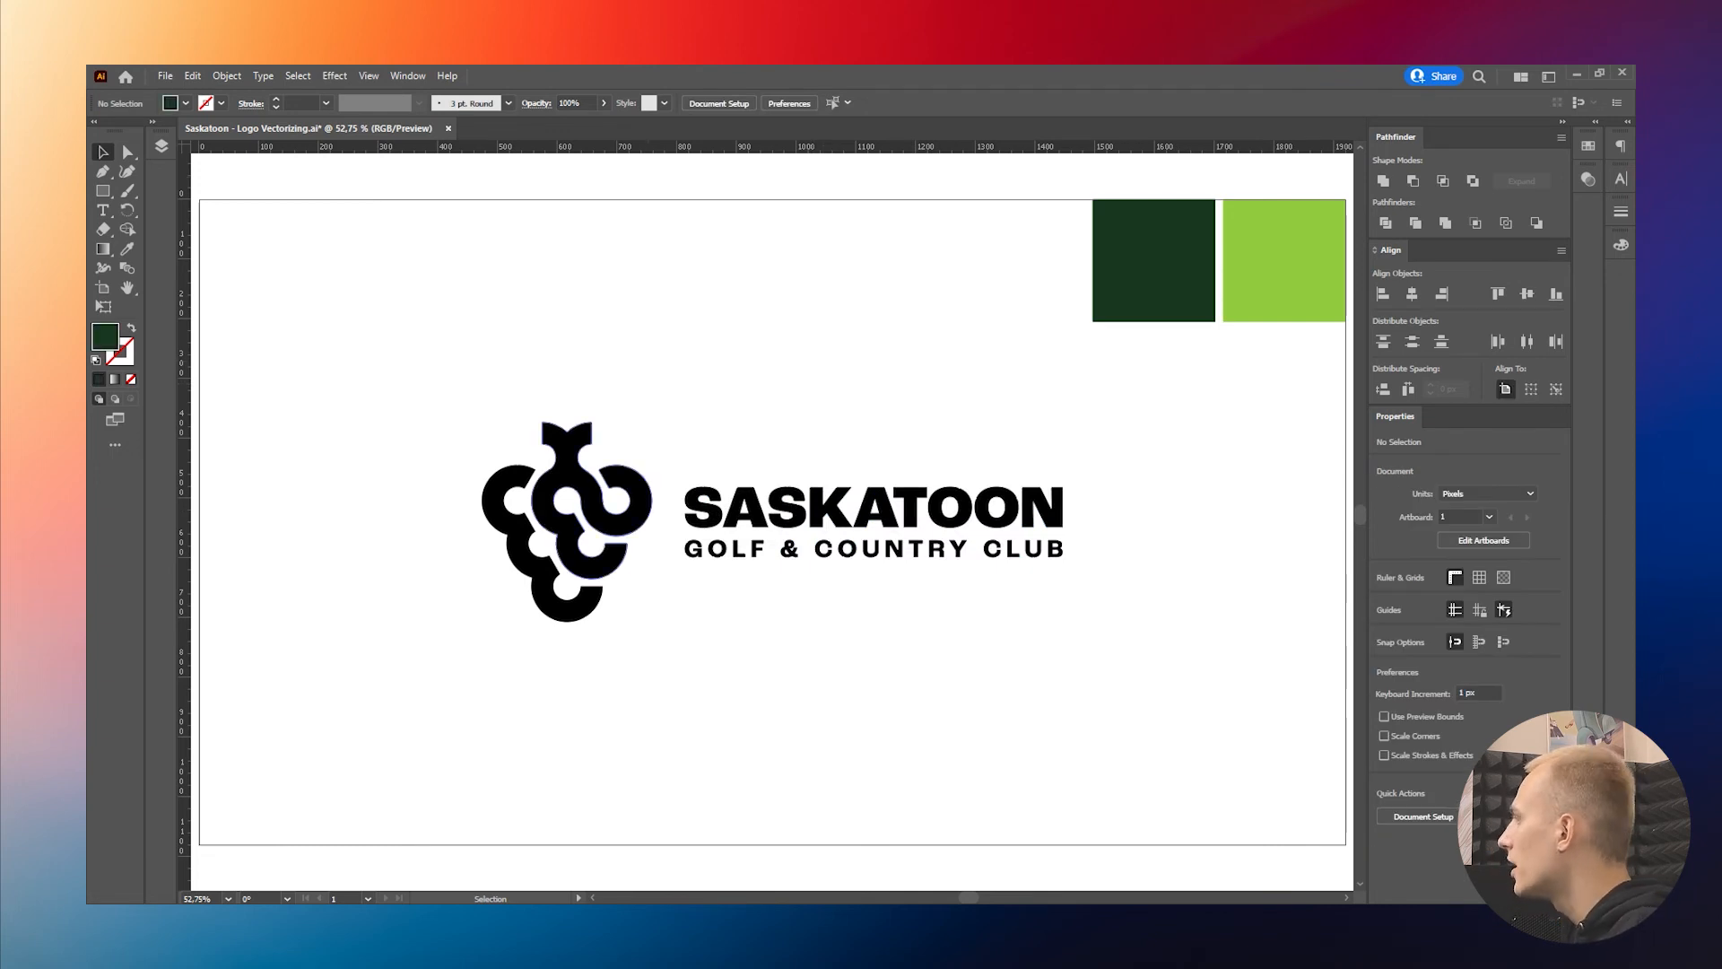
Recolor the symbol and tagline light green and the SASKATOON lettering dark green by sampling the two swatches with the Eyedropper
left_click(566, 538)
key("i")
left_click(1282, 260)
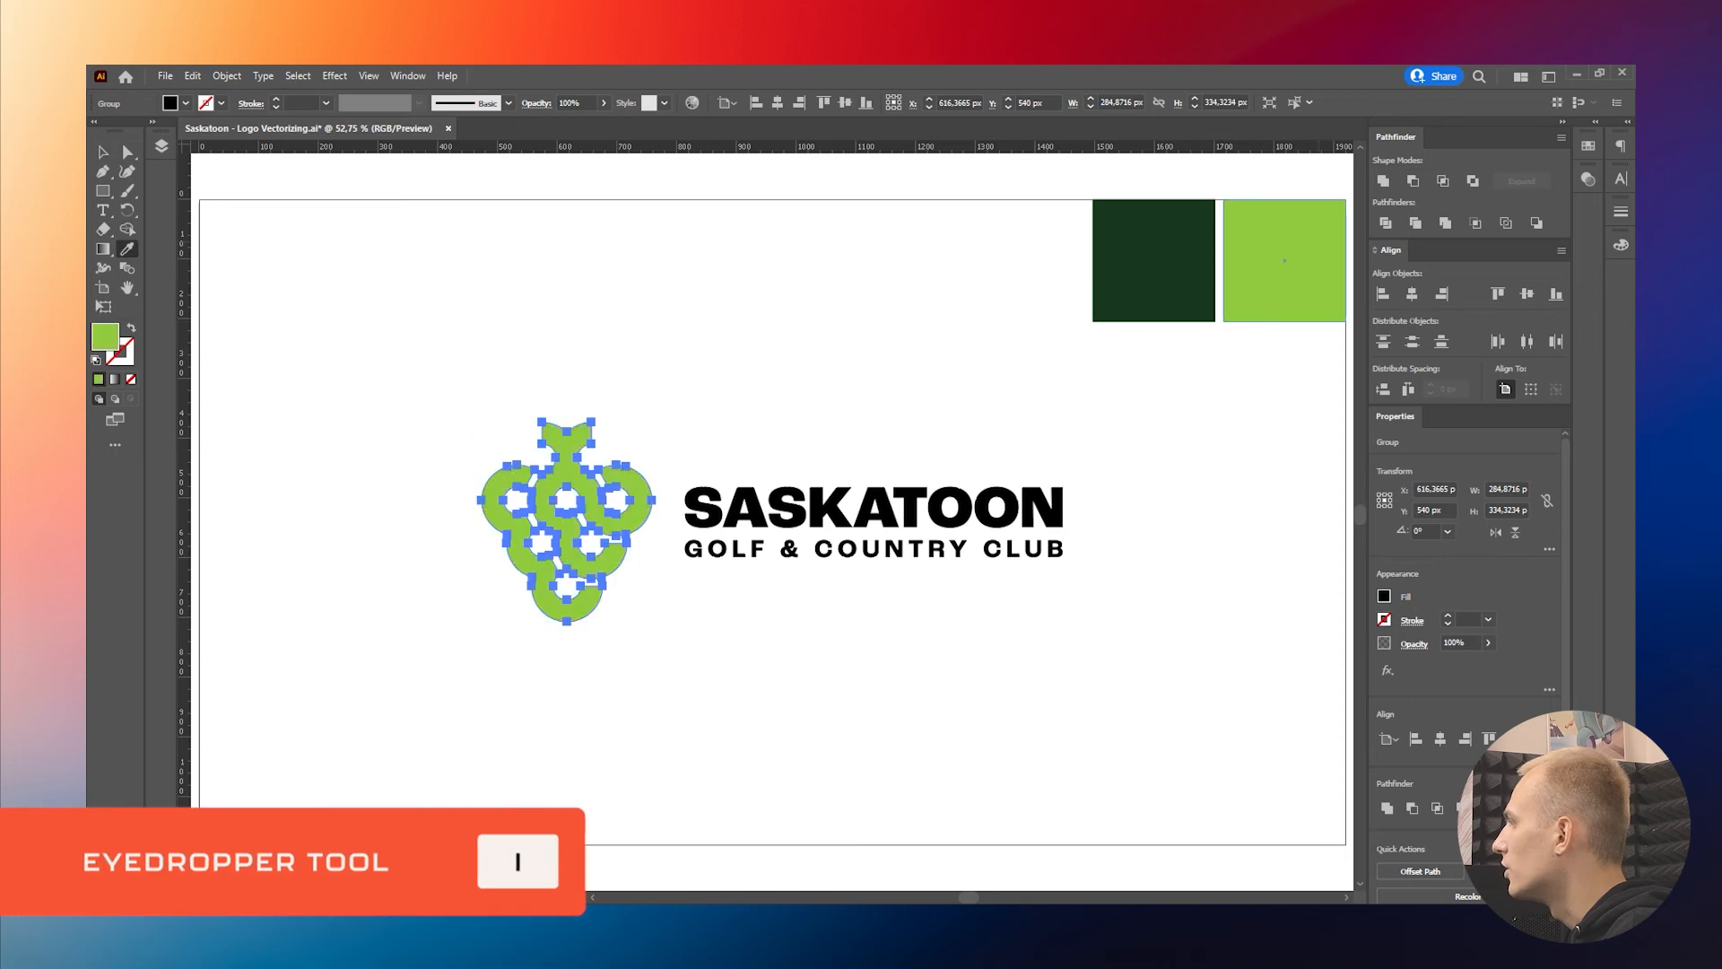
left_click(870, 549, "ctrl")
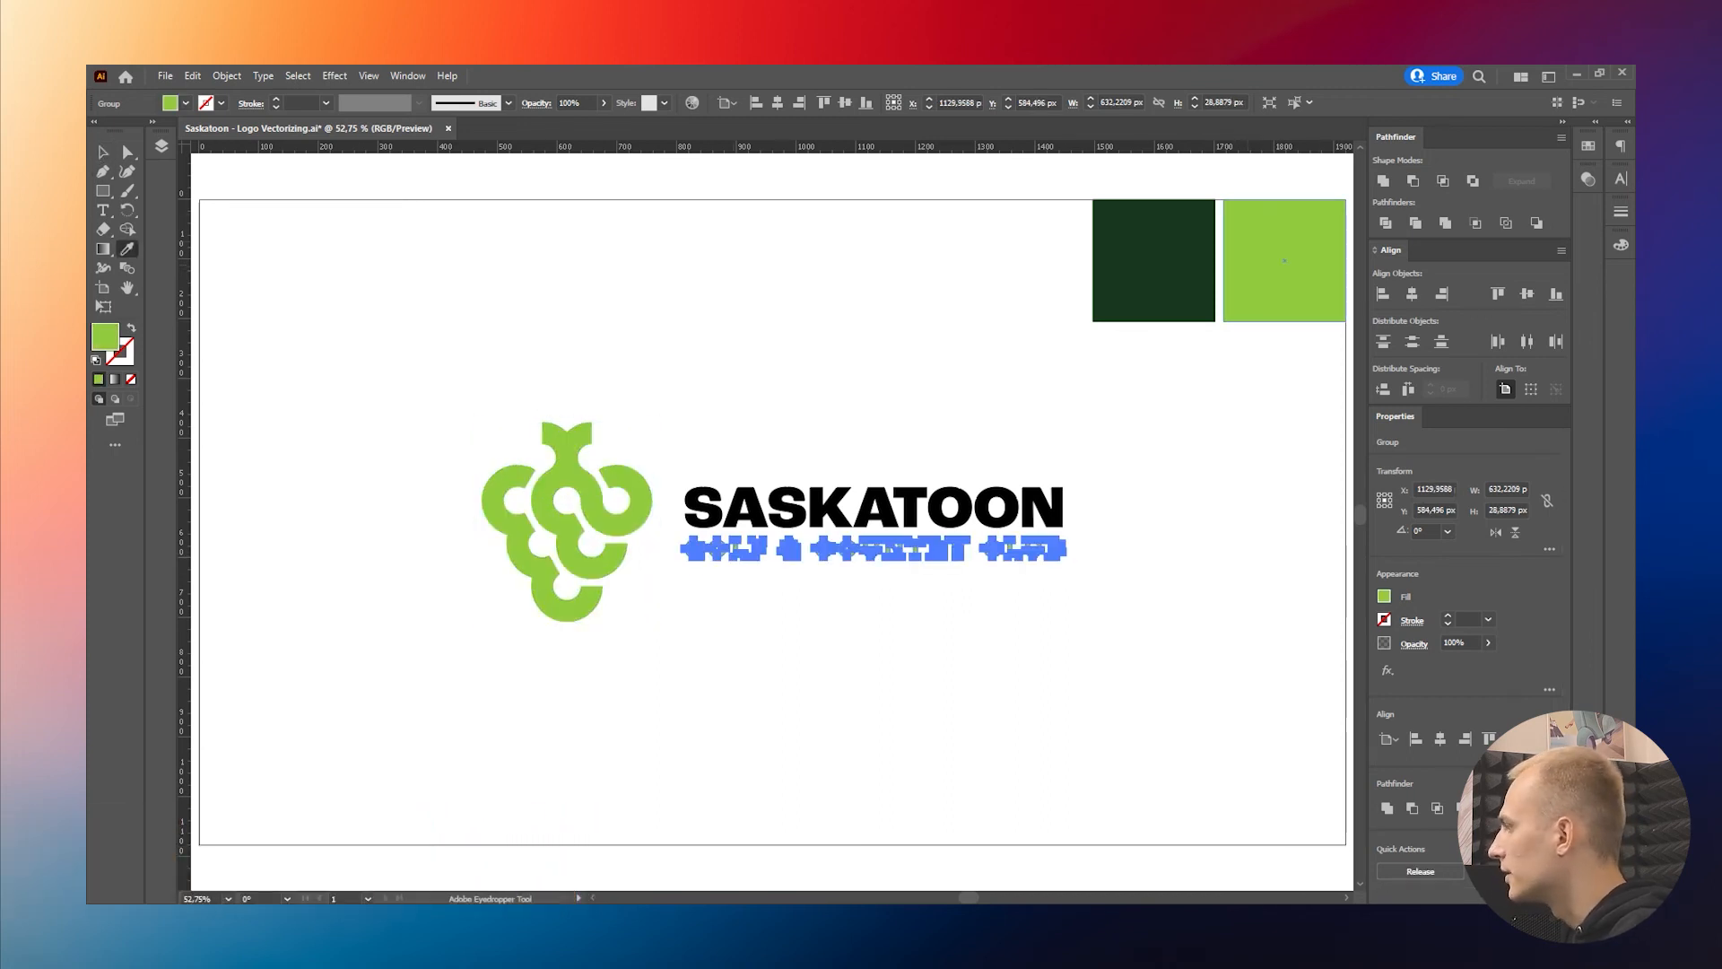
left_click(870, 508, "ctrl")
left_click(1153, 260)
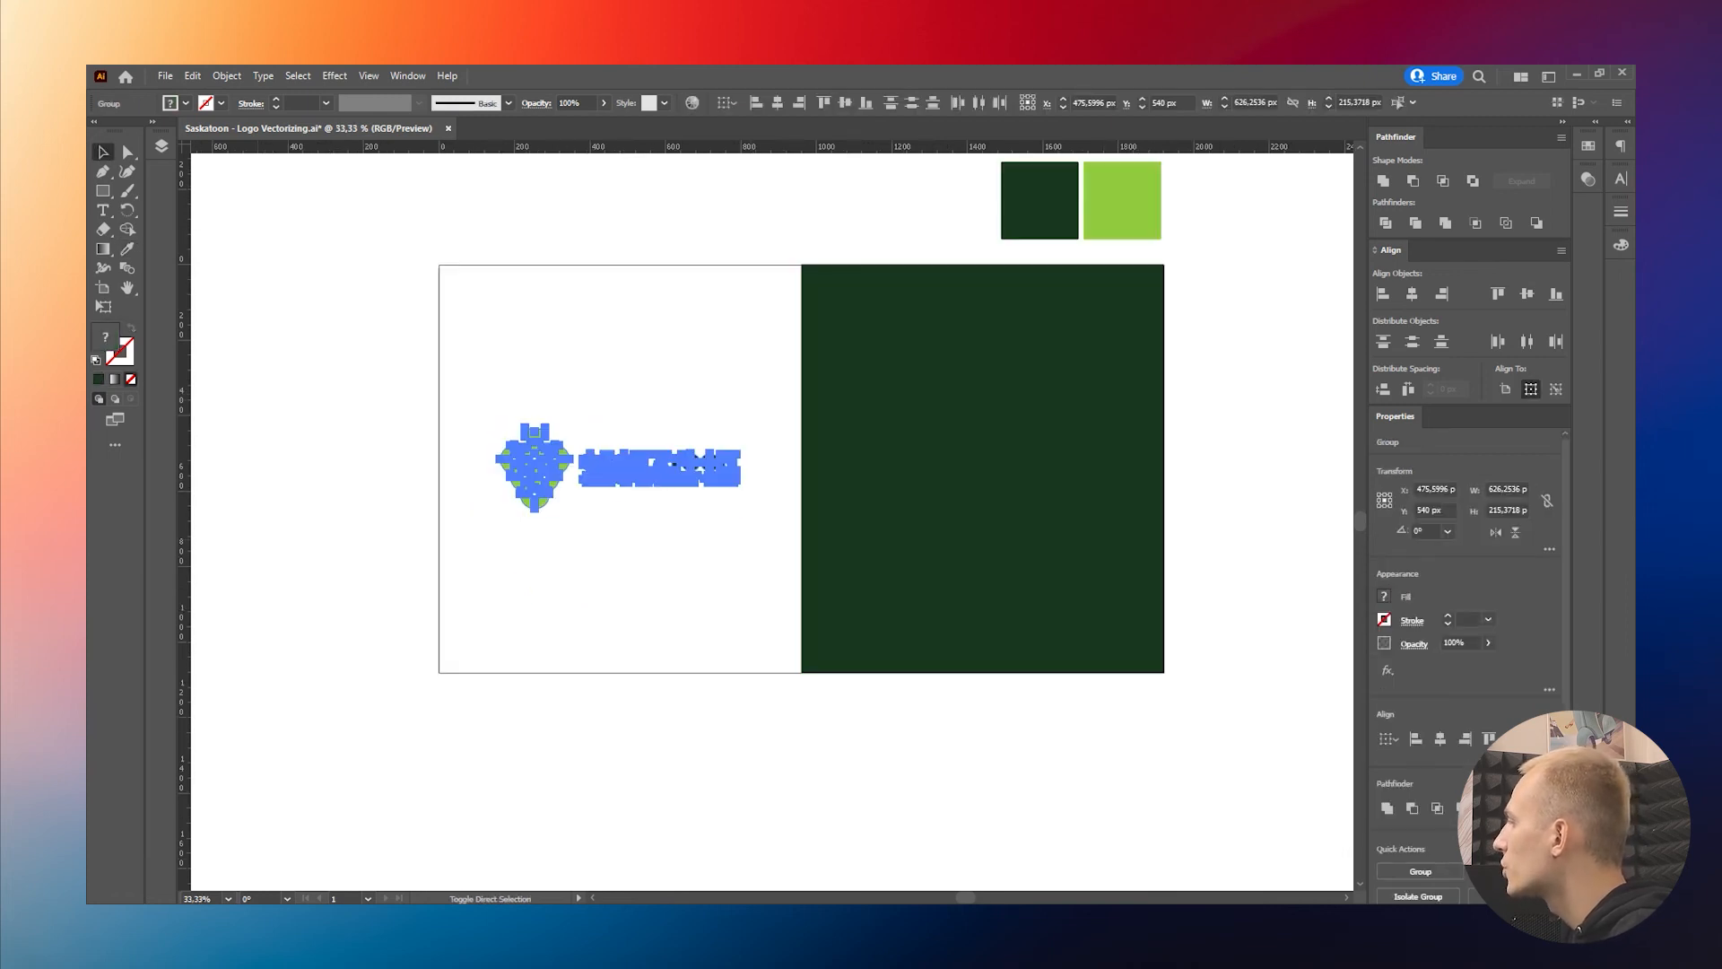
Copy the logo onto the dark green half of the artboard and recolor the copy's SASKATOON lettering white
left_click_drag(668, 466, 1044, 467)
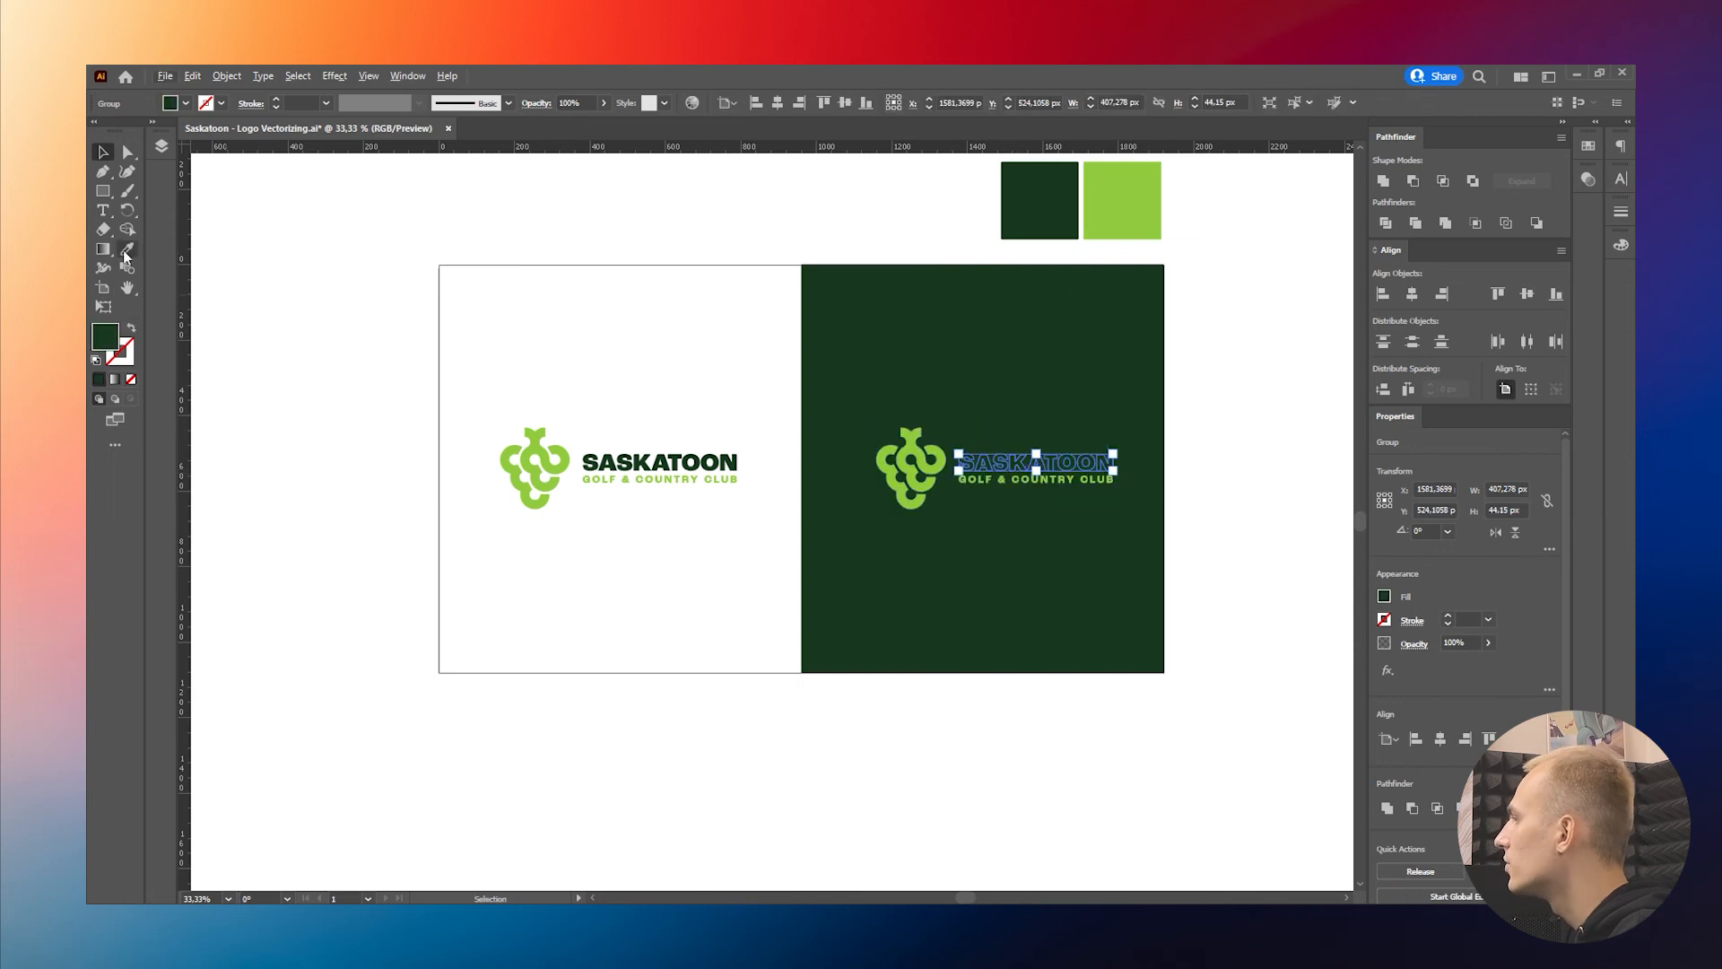
left_click(125, 251)
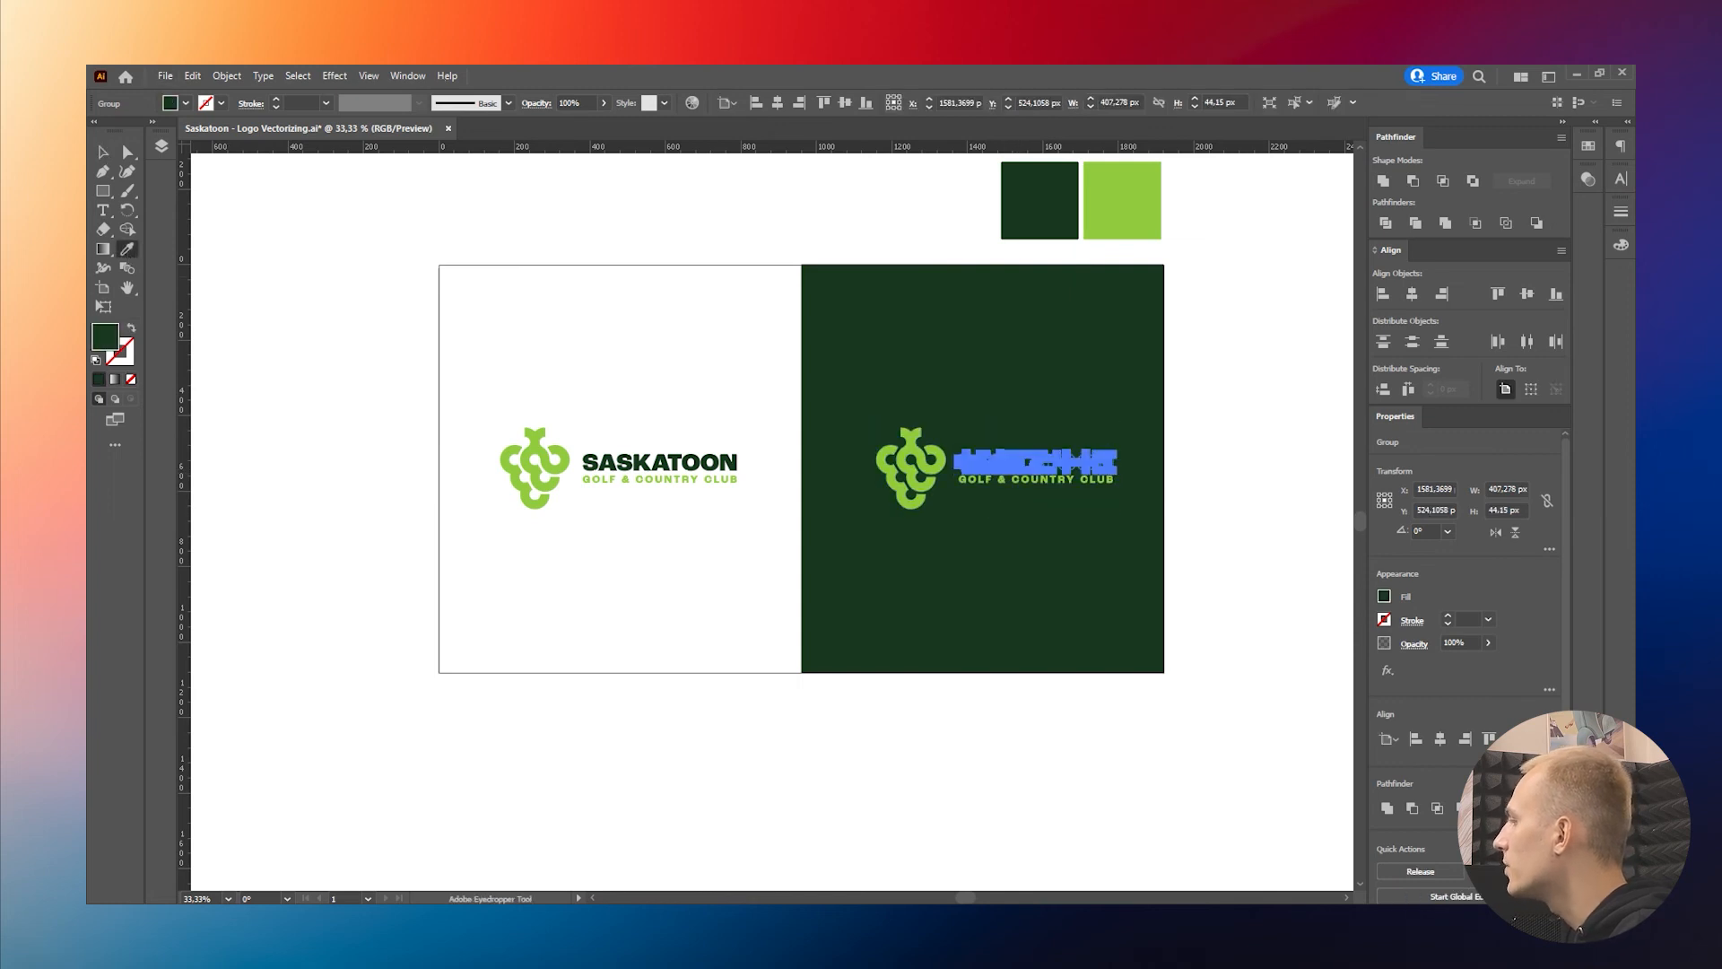
left_click(103, 153)
left_click(192, 203)
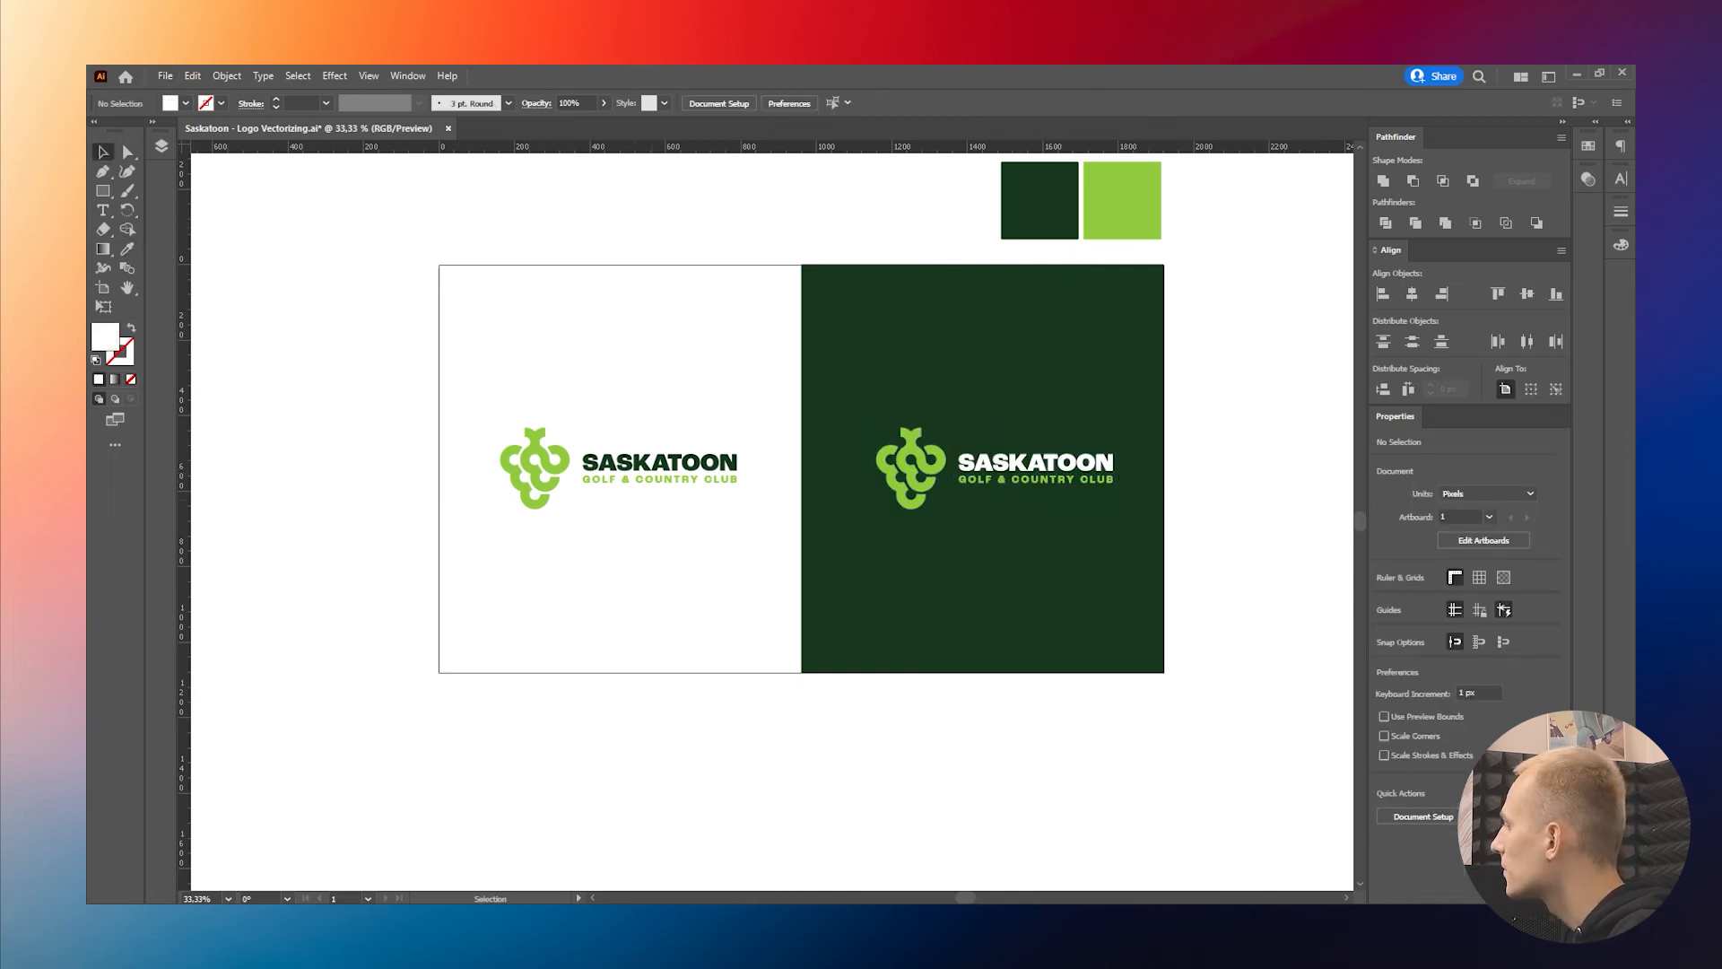